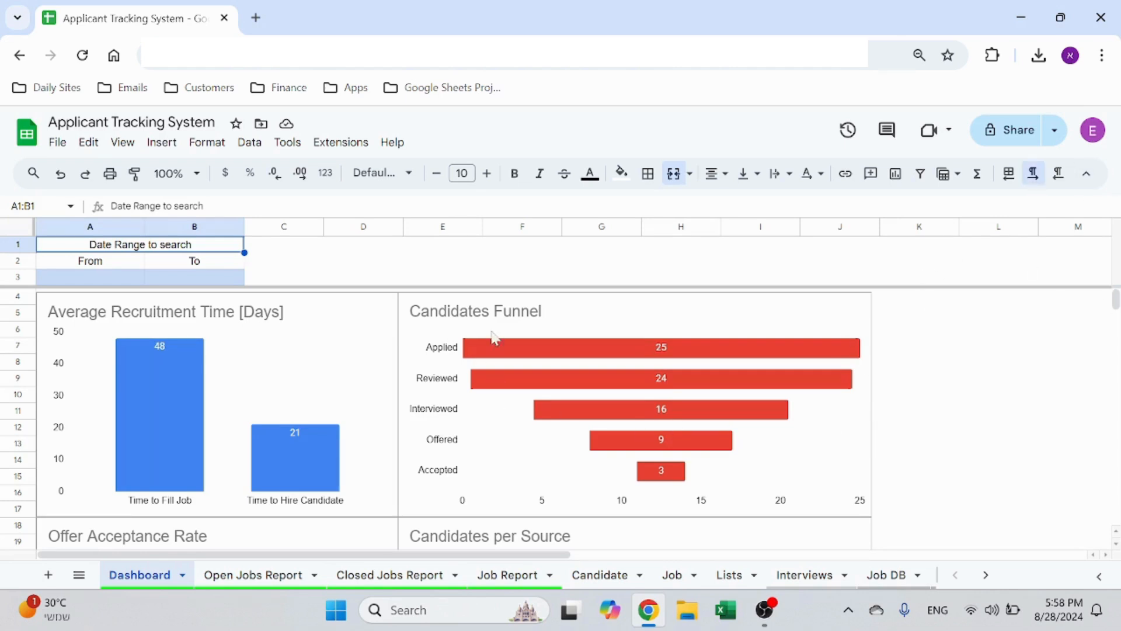
Look over the Dashboard charts and the KPIs, Candidate DB, Job DB and Interviews sheets
scroll(801, 453, "down", 3)
scroll(776, 443, "up", 3)
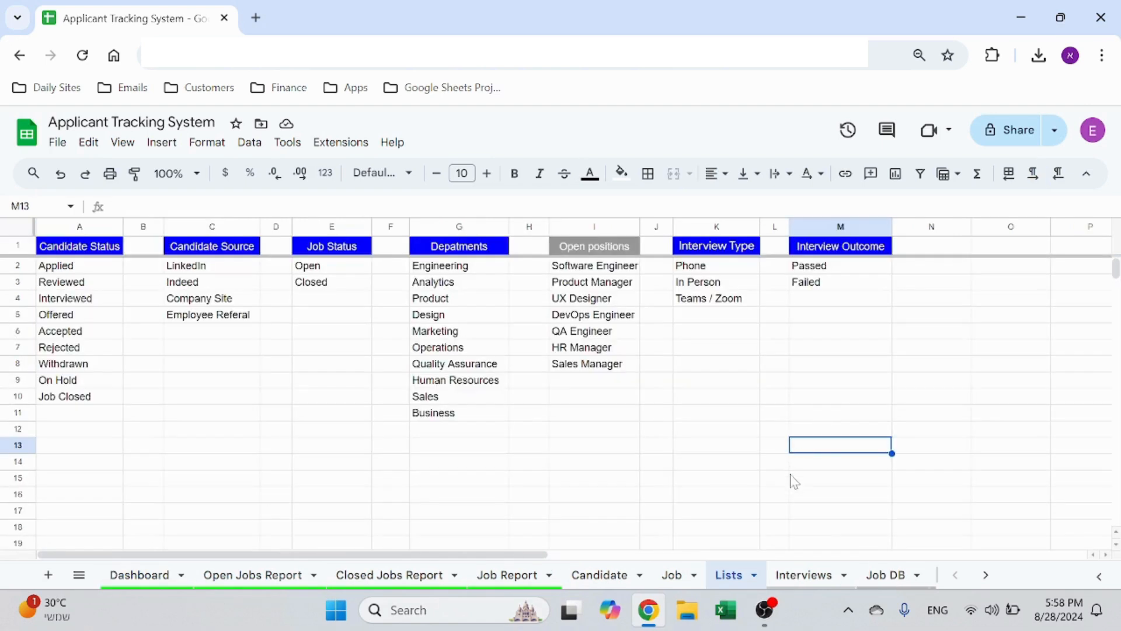
left_click(984, 574)
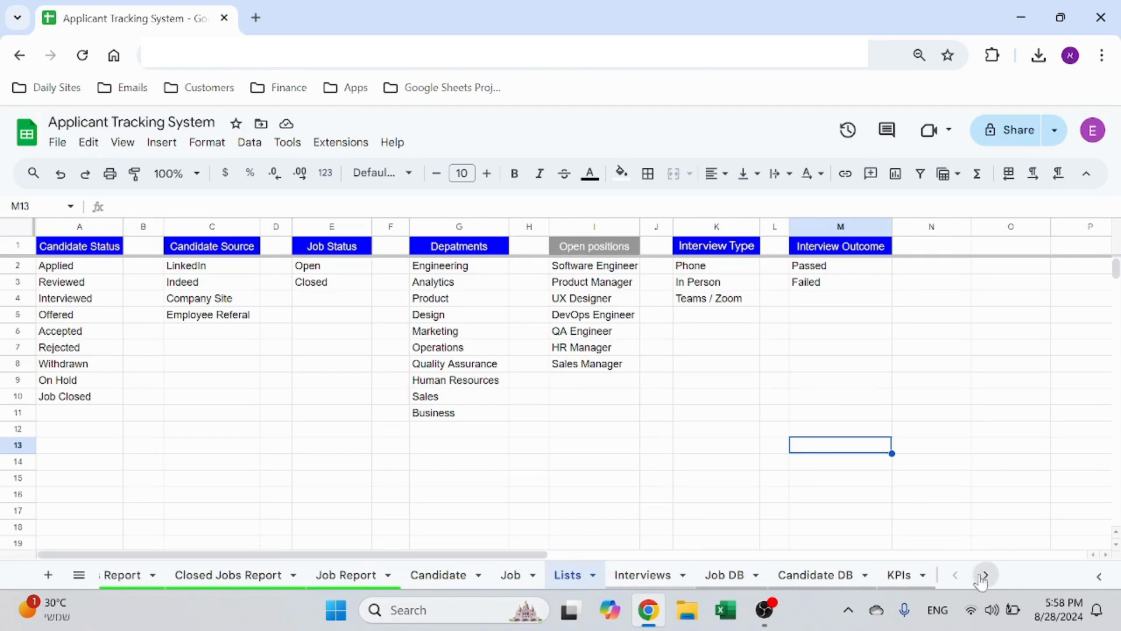
left_click(901, 576)
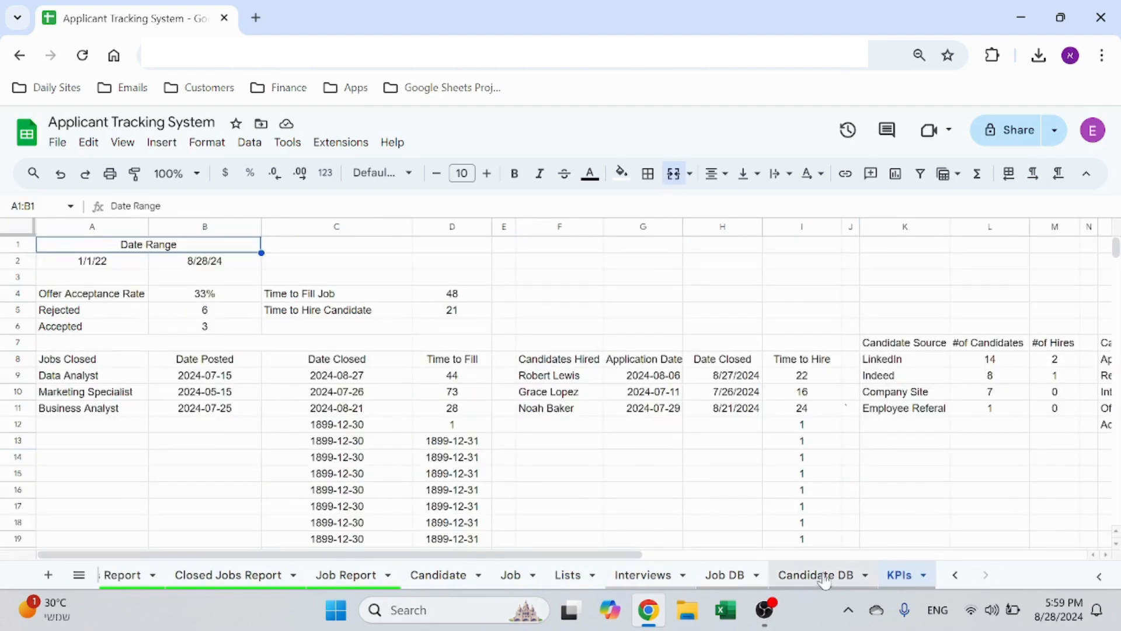
left_click(823, 577)
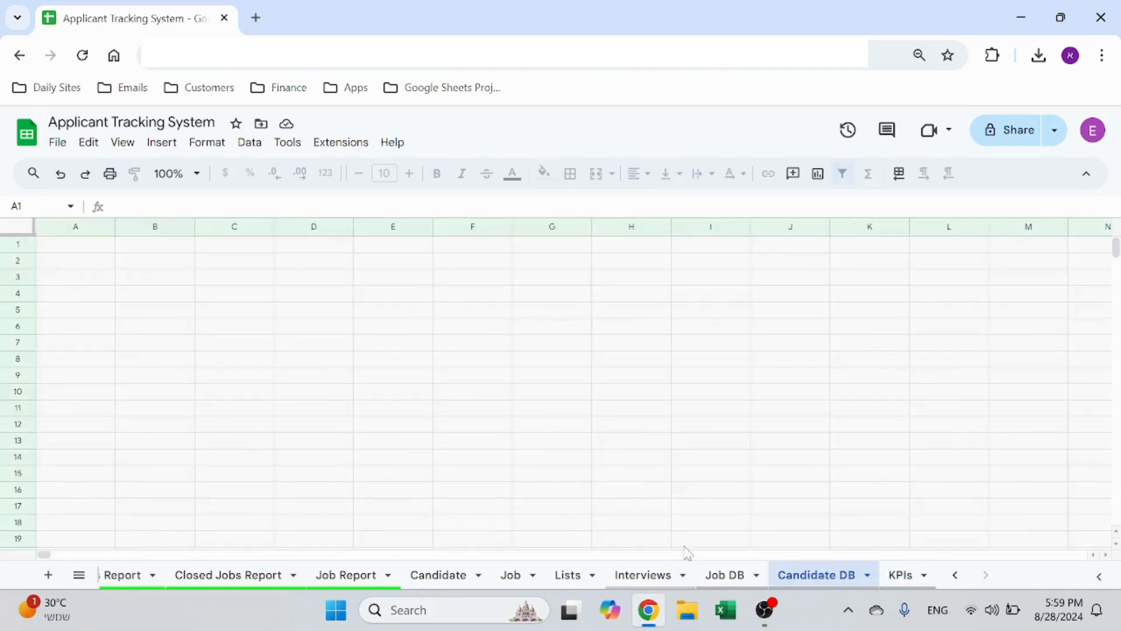
left_click(730, 575)
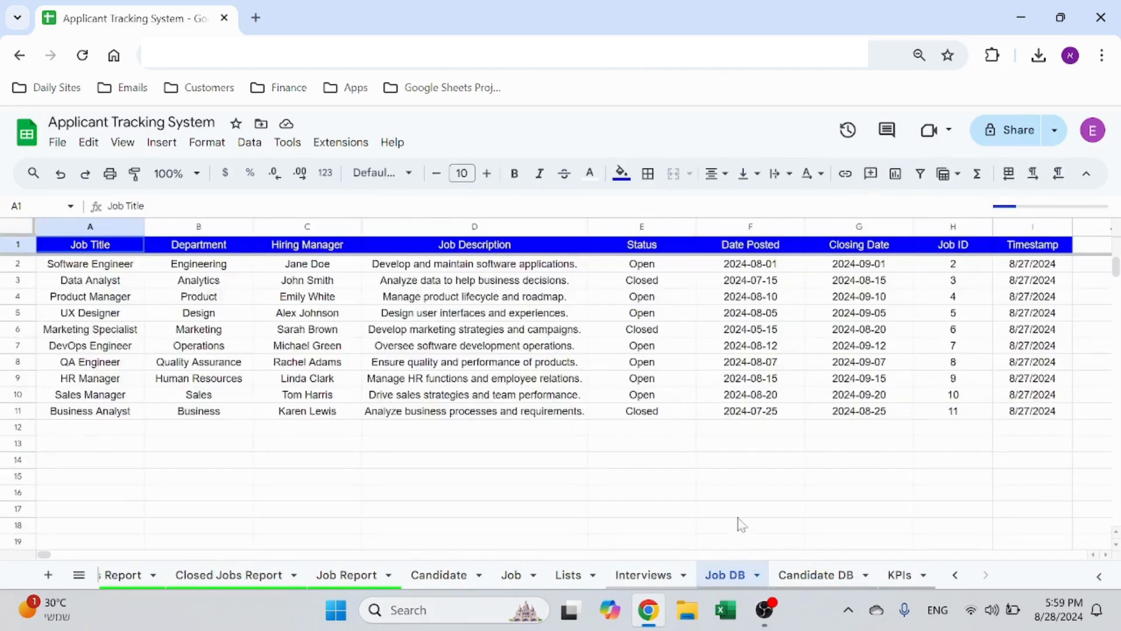
left_click(648, 575)
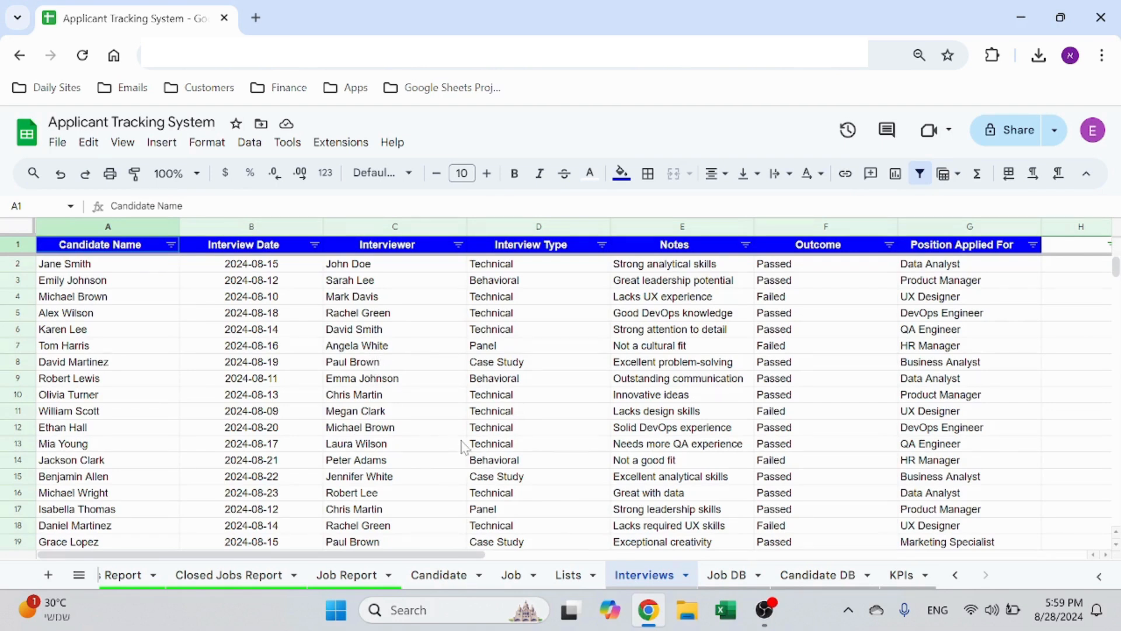
Open the Lists sheet and examine its column headings, from candidate source through interview type
left_click(586, 570)
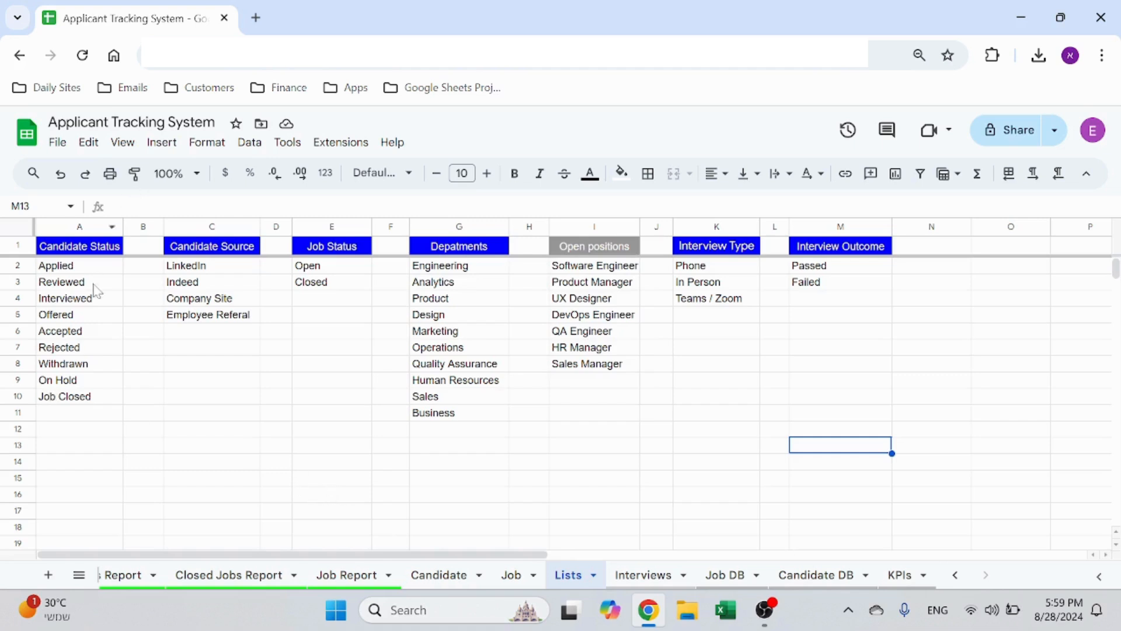
left_click(228, 251)
left_click(346, 250)
left_click(476, 249)
left_click(764, 252)
key("Right")
Go through the entries of the Candidate Status list one by one, from Applied to Job Closed
left_click(105, 271)
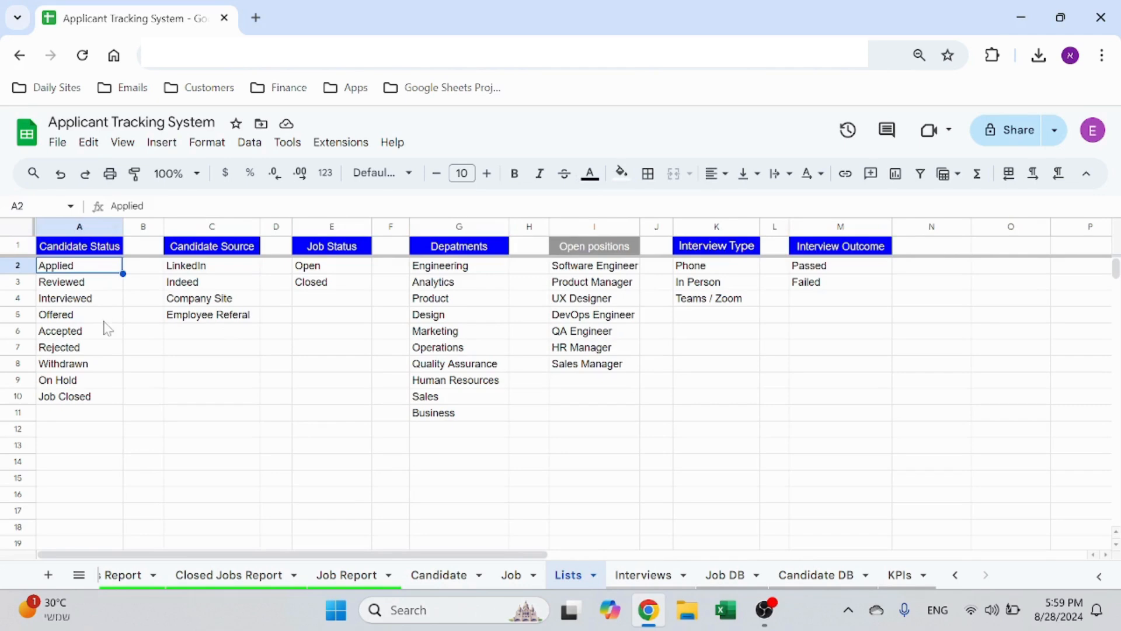
left_click(100, 413)
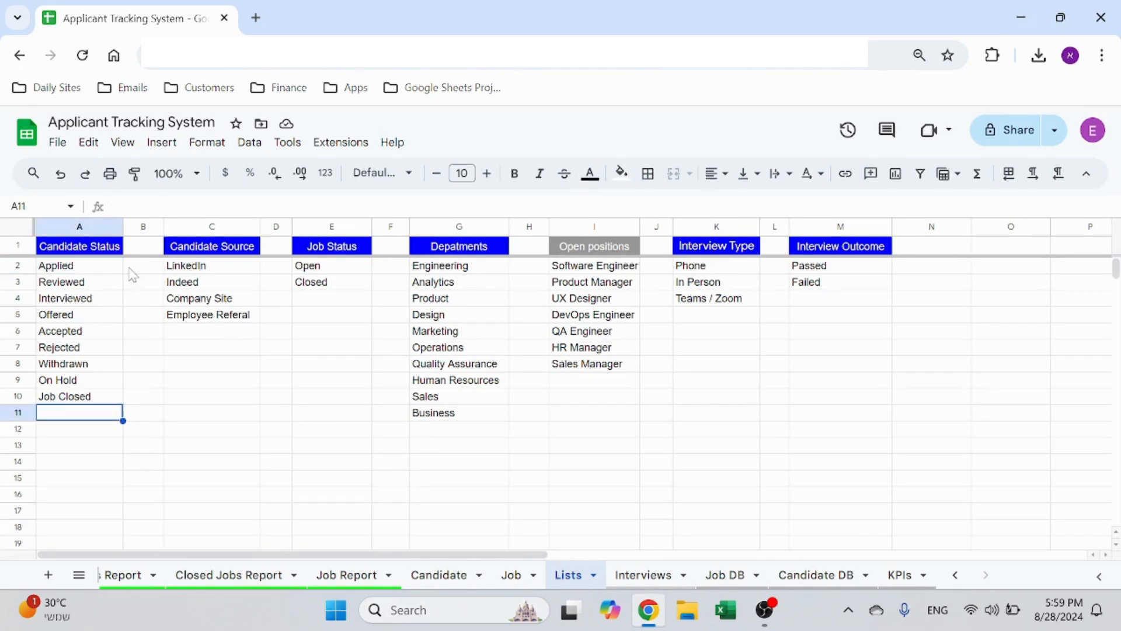
left_click(110, 272)
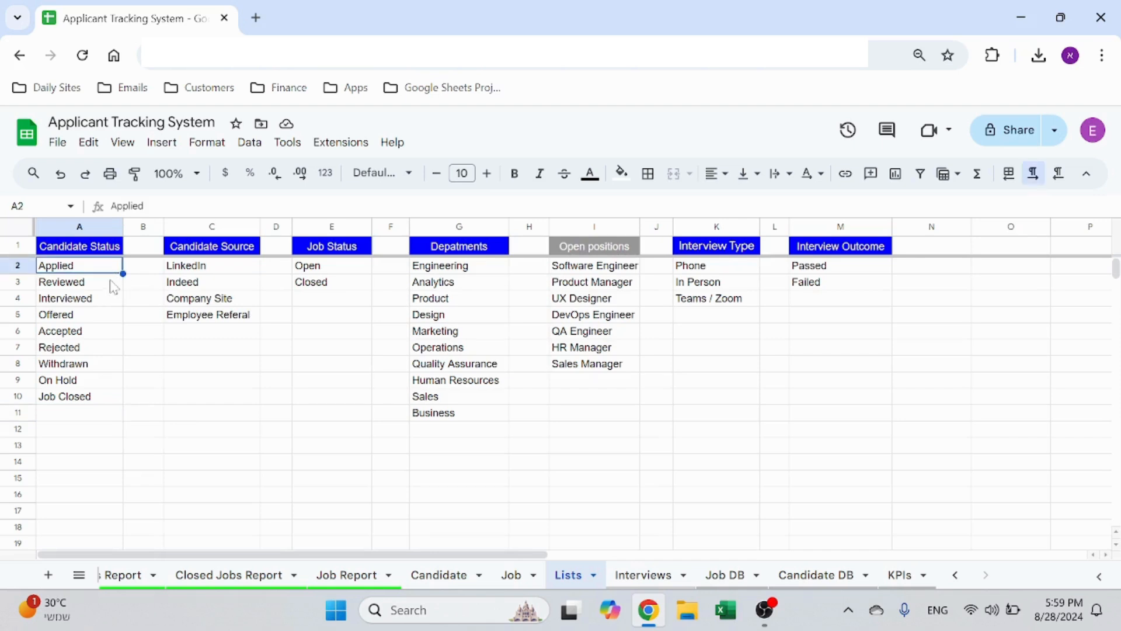
left_click(96, 286)
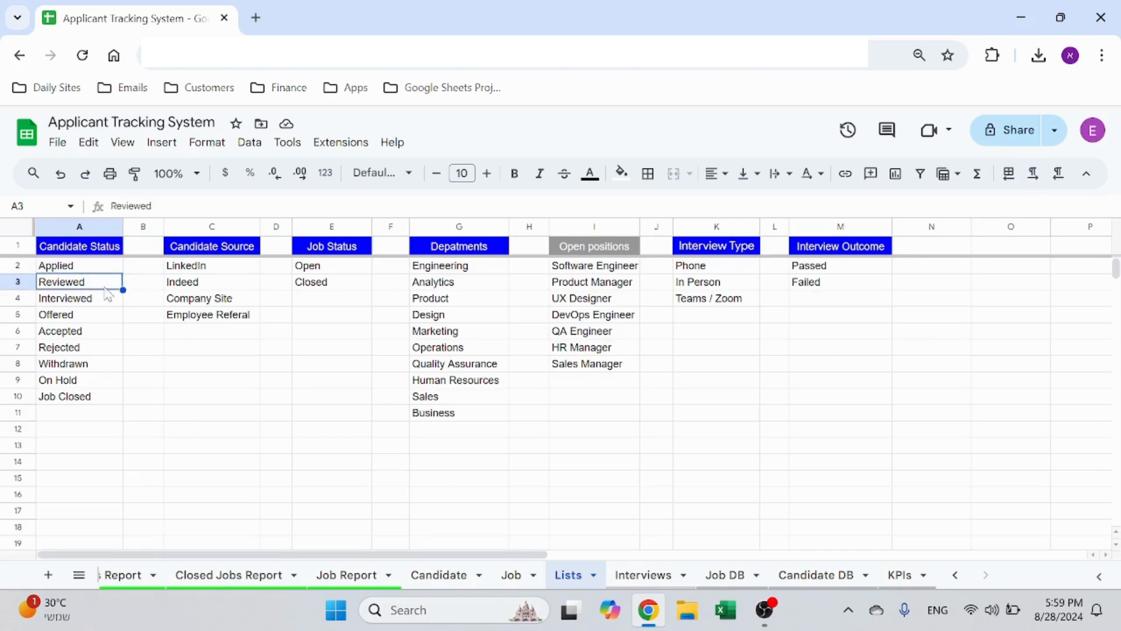
left_click(101, 299)
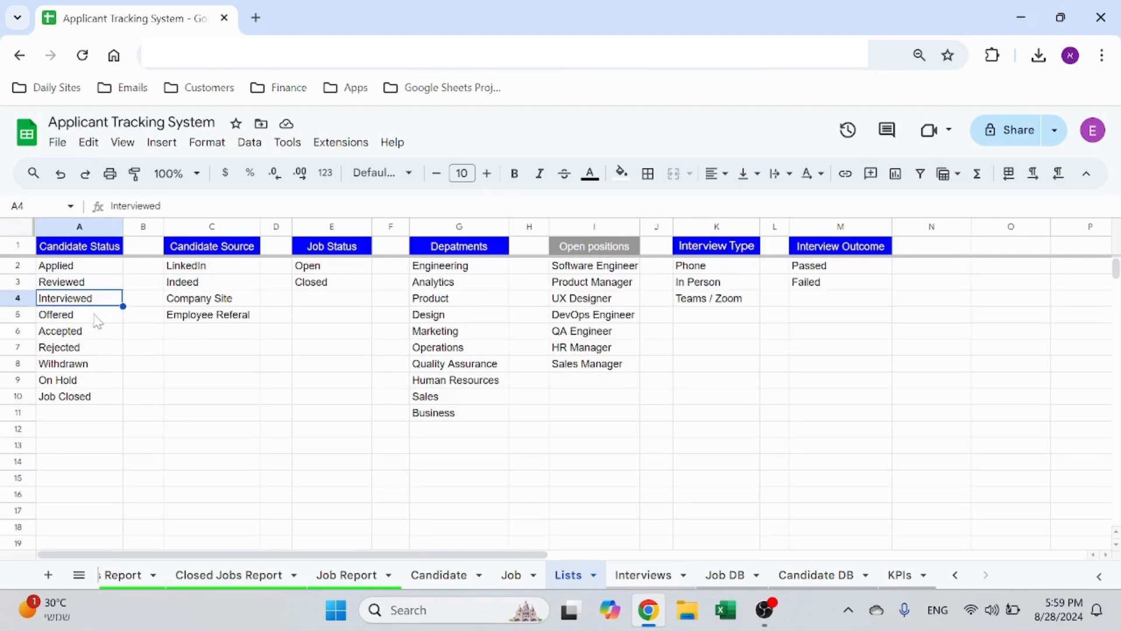
left_click(104, 321)
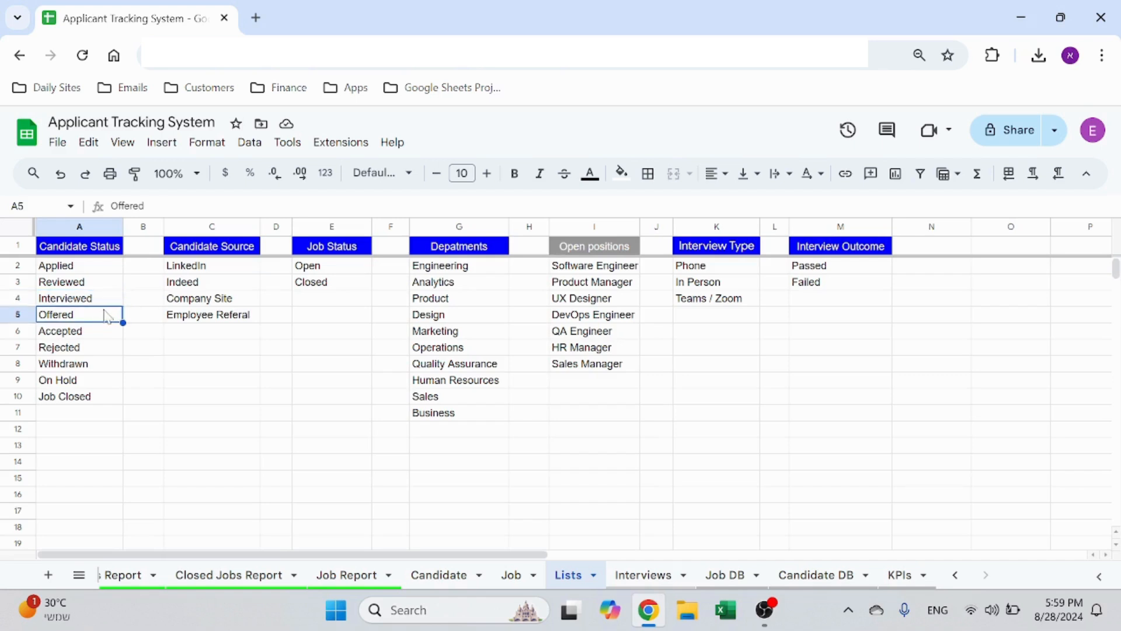
left_click(97, 333)
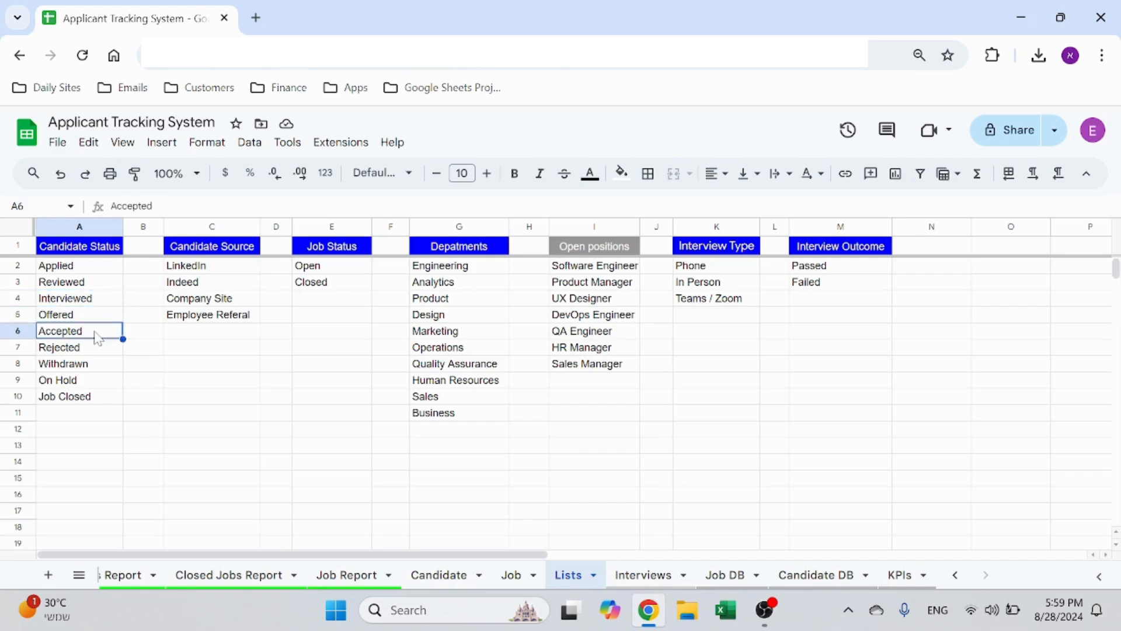
left_click(92, 353)
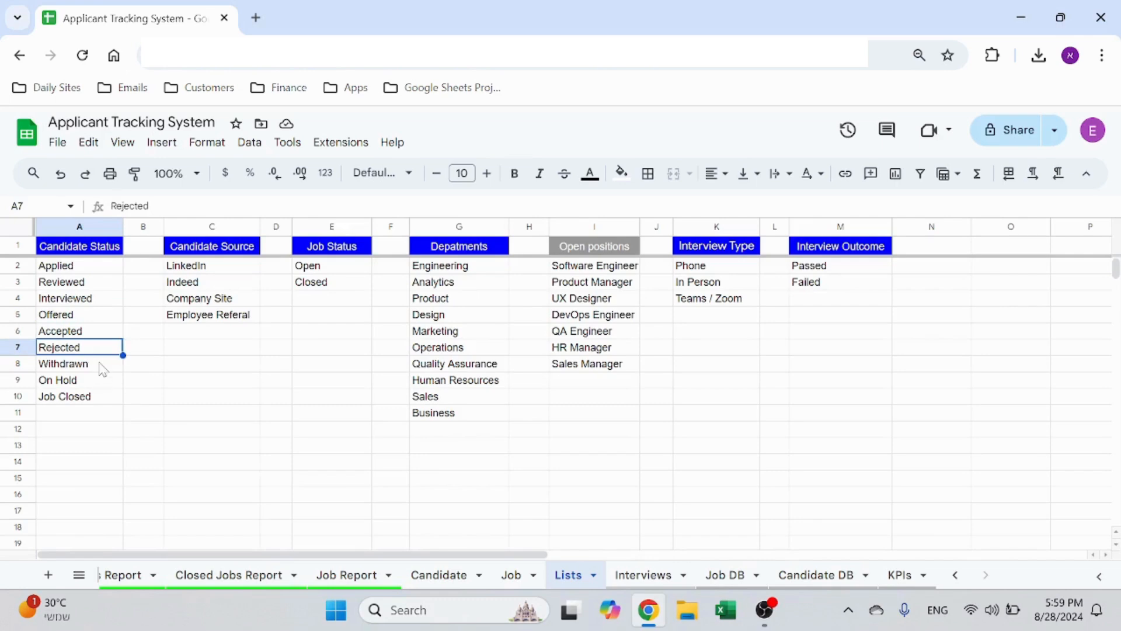
left_click(102, 367)
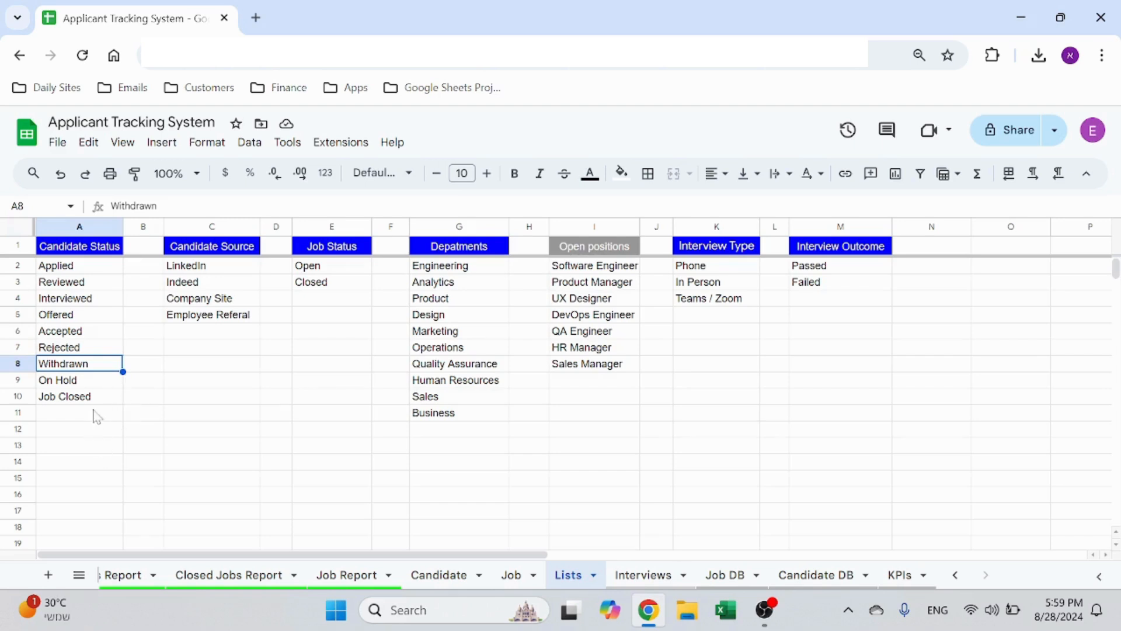
left_click(95, 386)
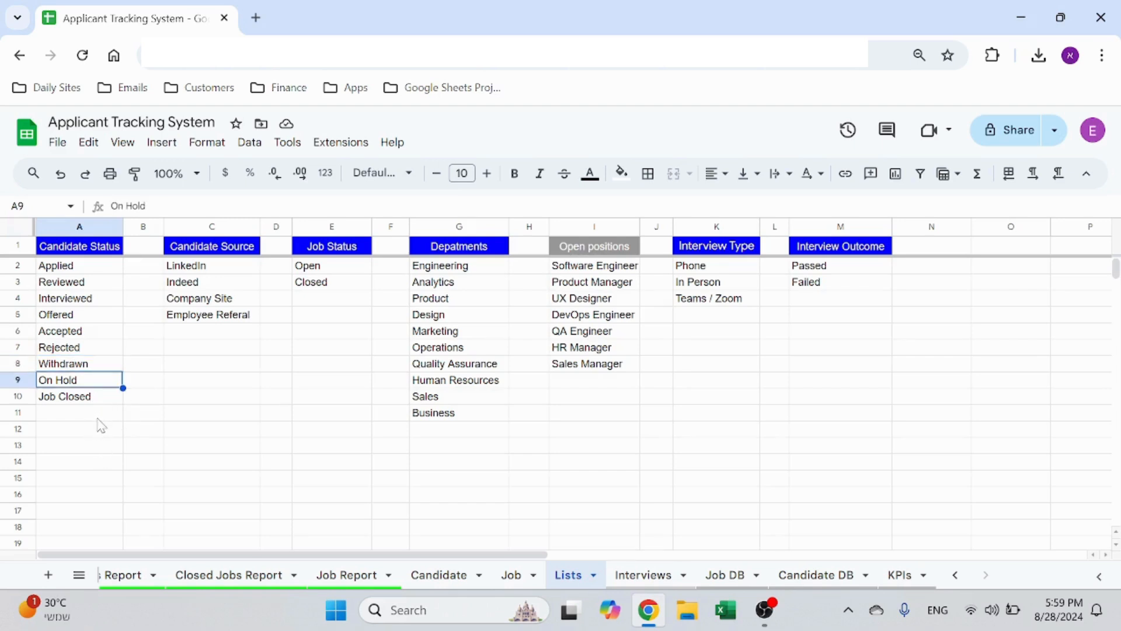
left_click(97, 400)
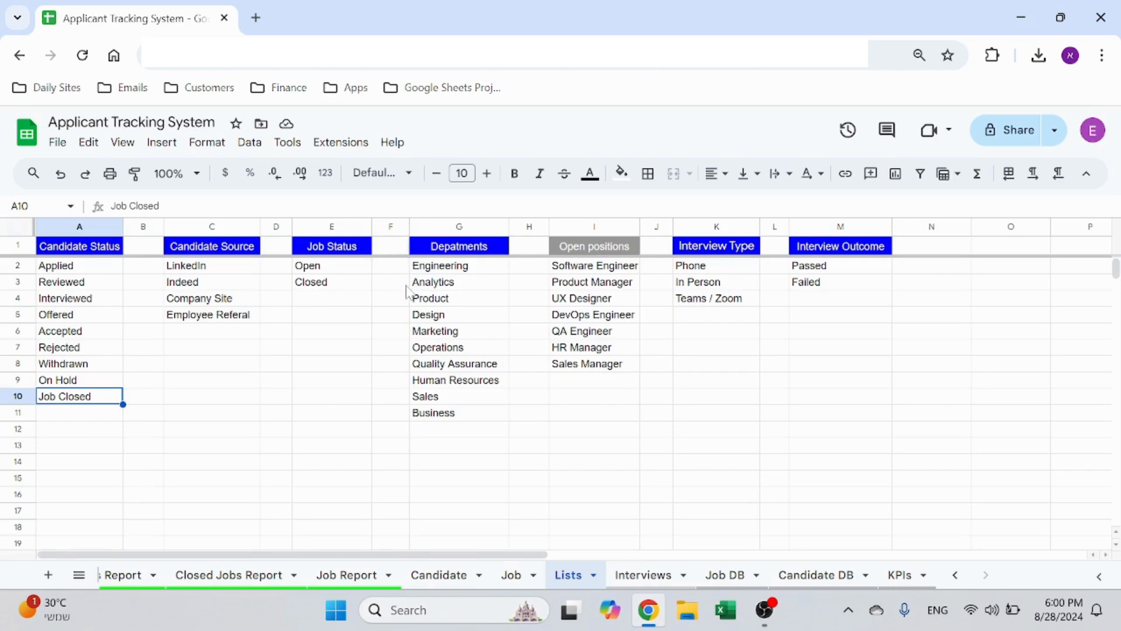
Examine the entries in the Candidate Source, Job Status and Departments lists
left_click(241, 271)
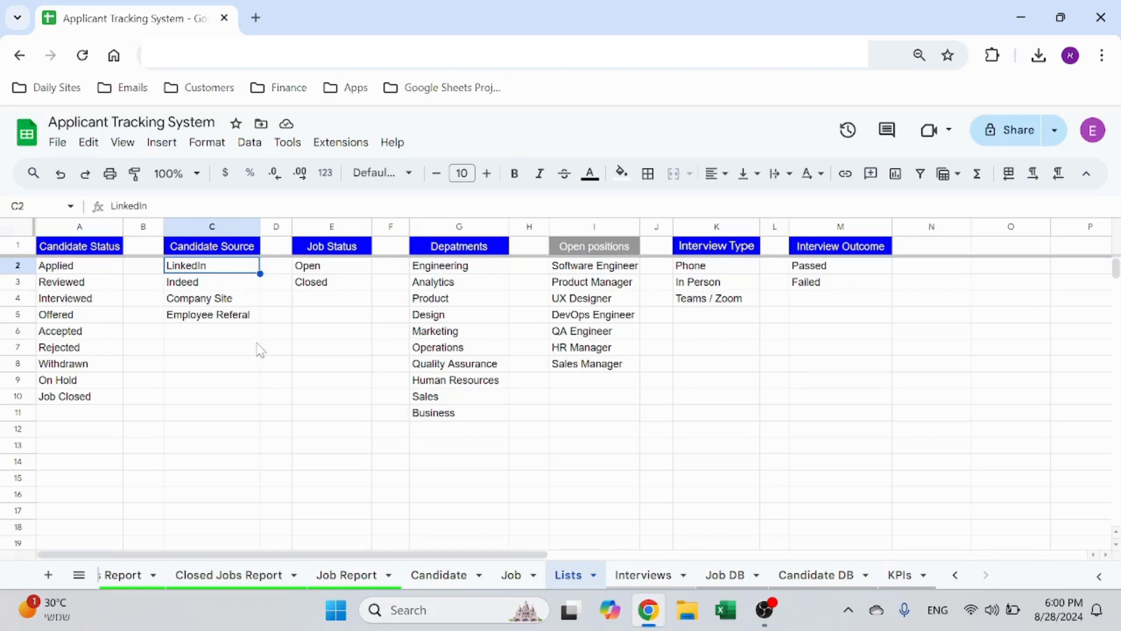
left_click(230, 287)
left_click(236, 303)
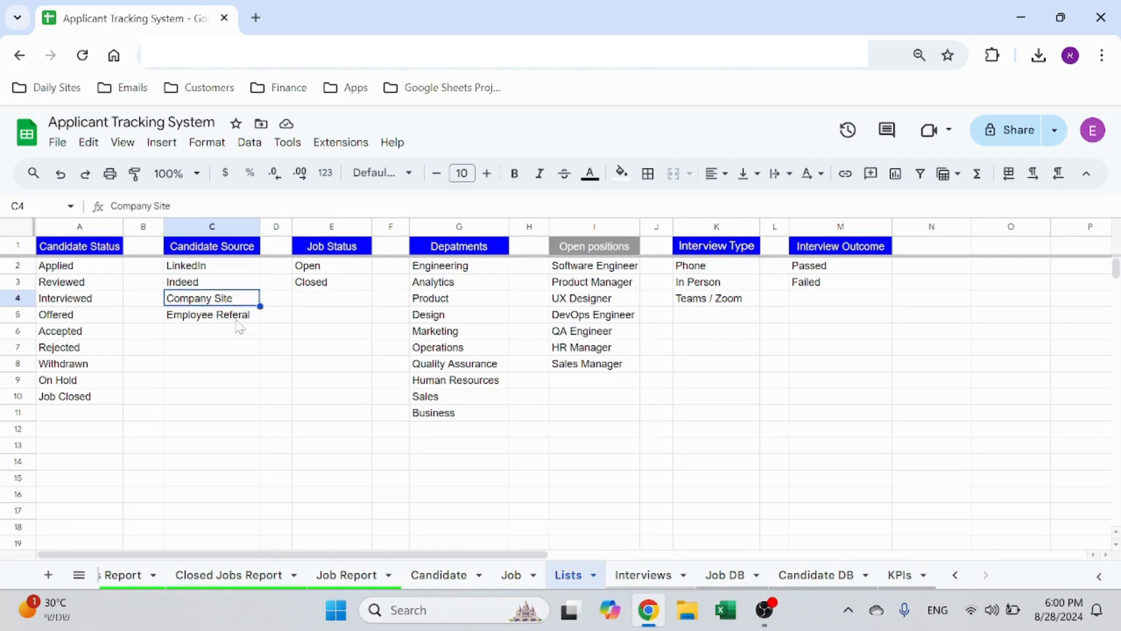
left_click(236, 320)
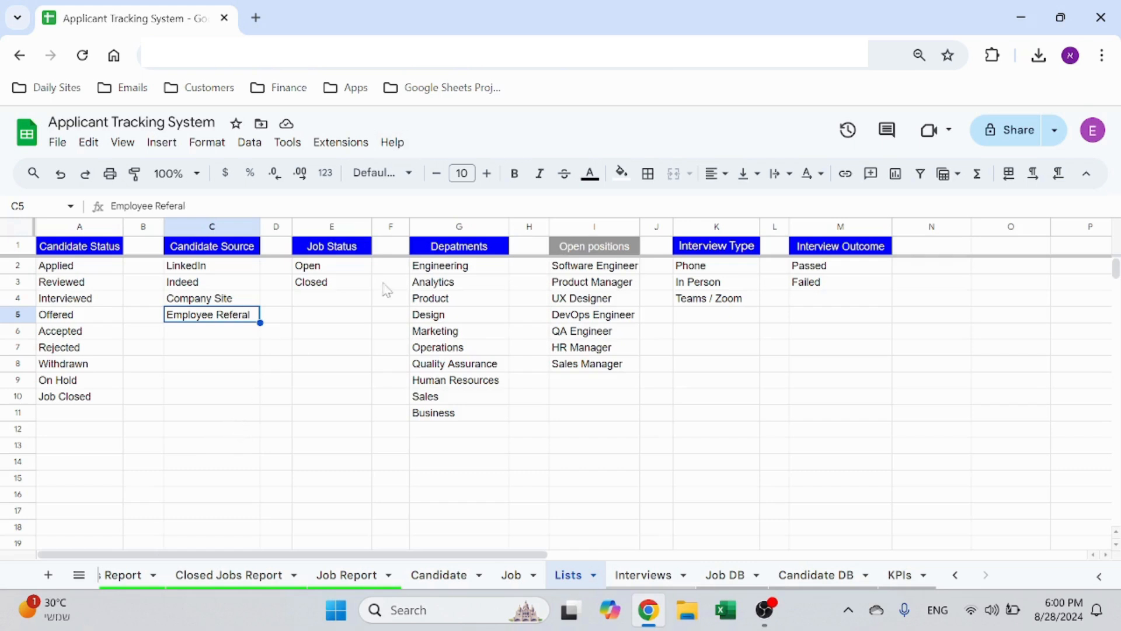
left_click(335, 268)
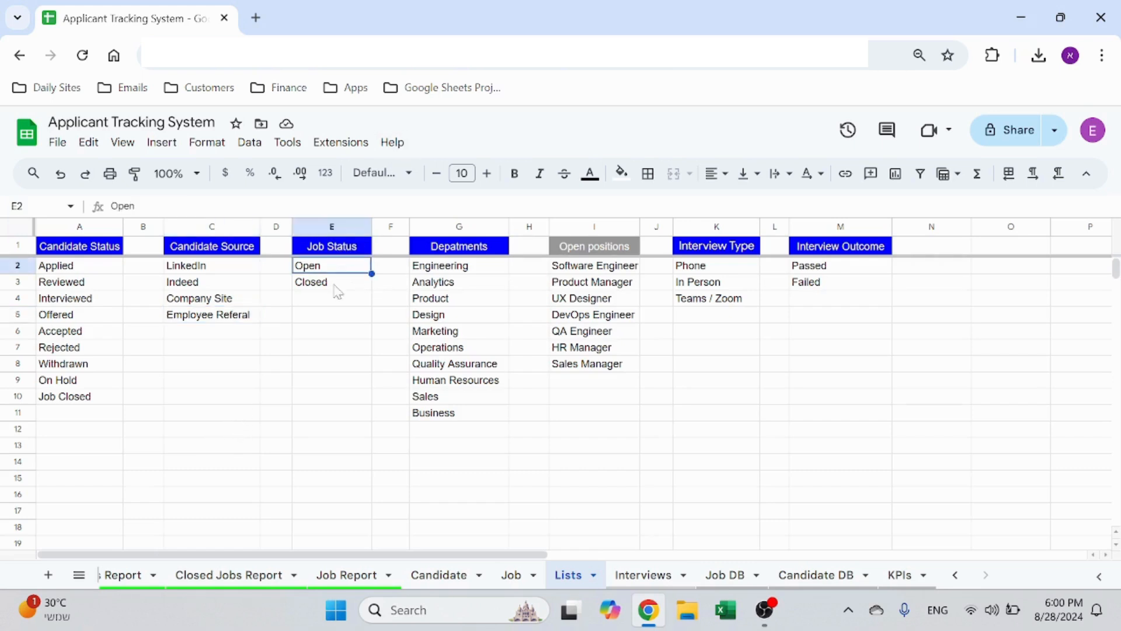
left_click(463, 267)
left_click(466, 316)
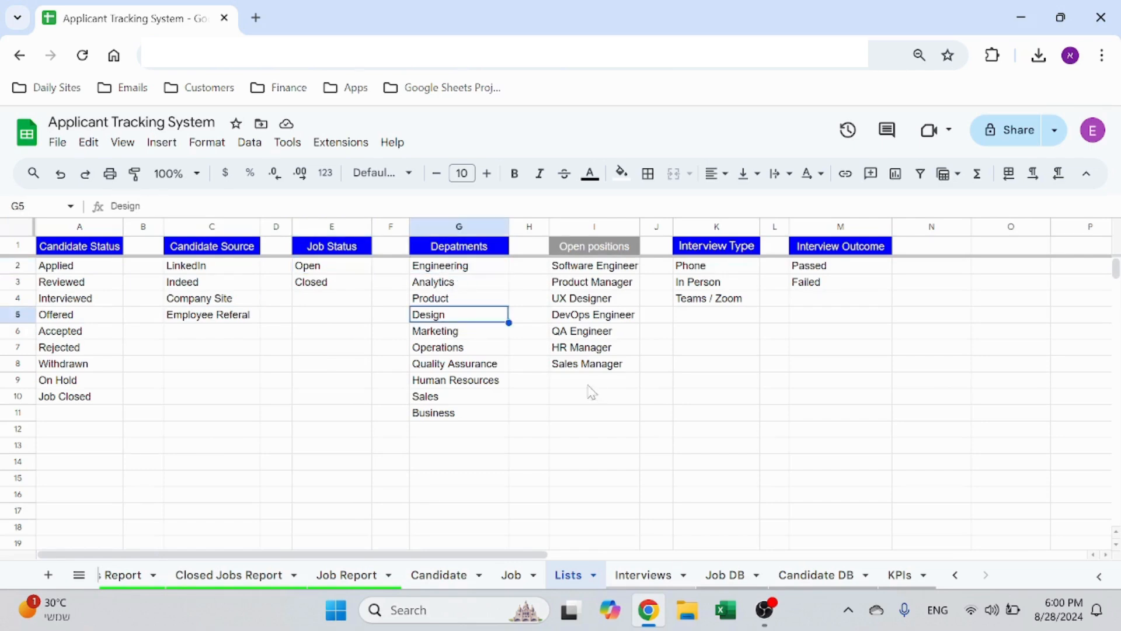
Inspect the formula behind the Open positions list and the Interview Type and Interview Outcome options
left_click(605, 228)
left_click(605, 270)
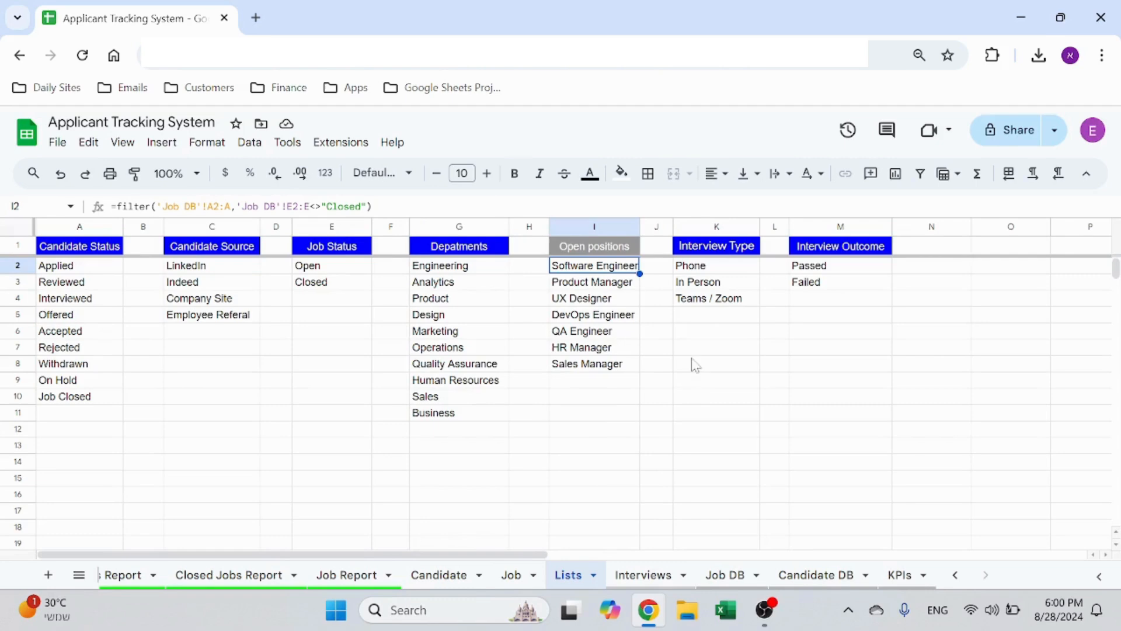
left_click(717, 270)
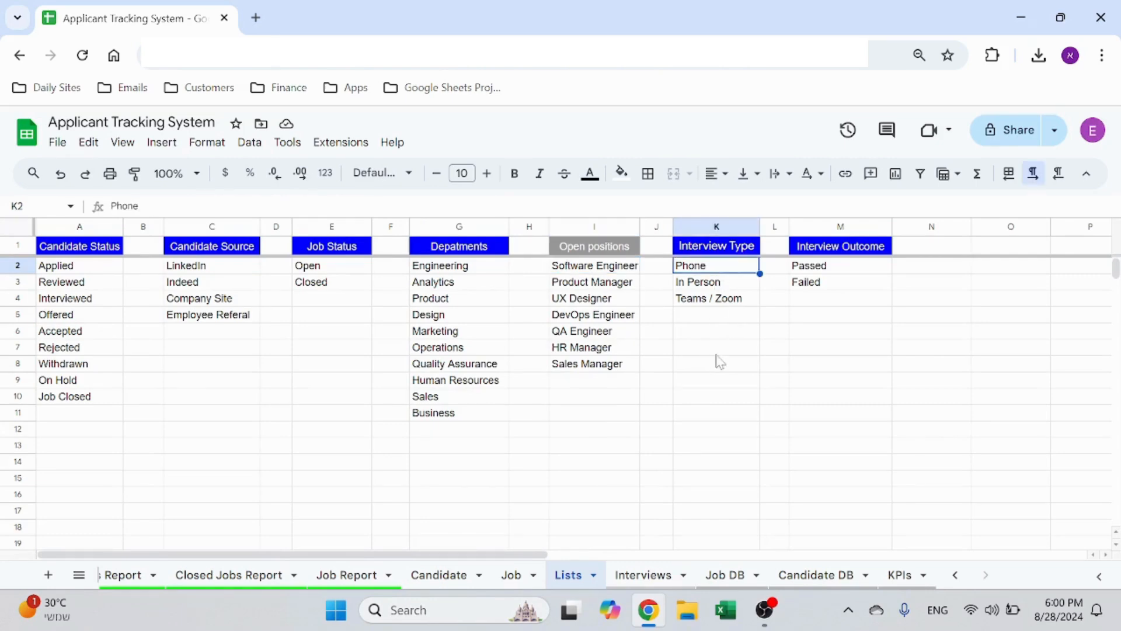
left_click(744, 285)
left_click(743, 301)
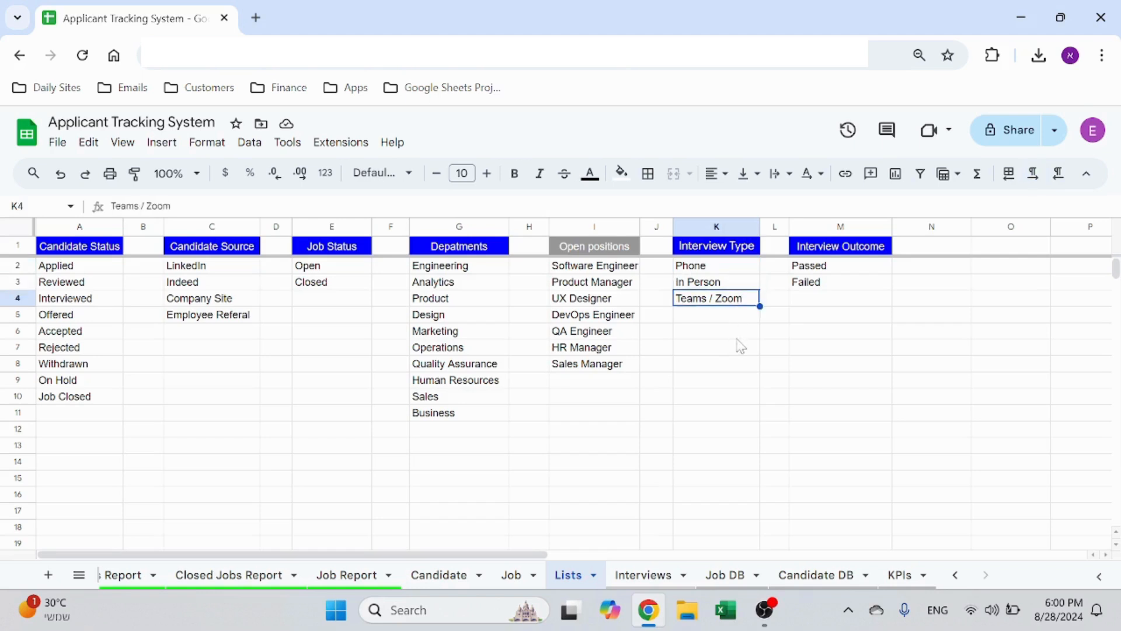
left_click(854, 266)
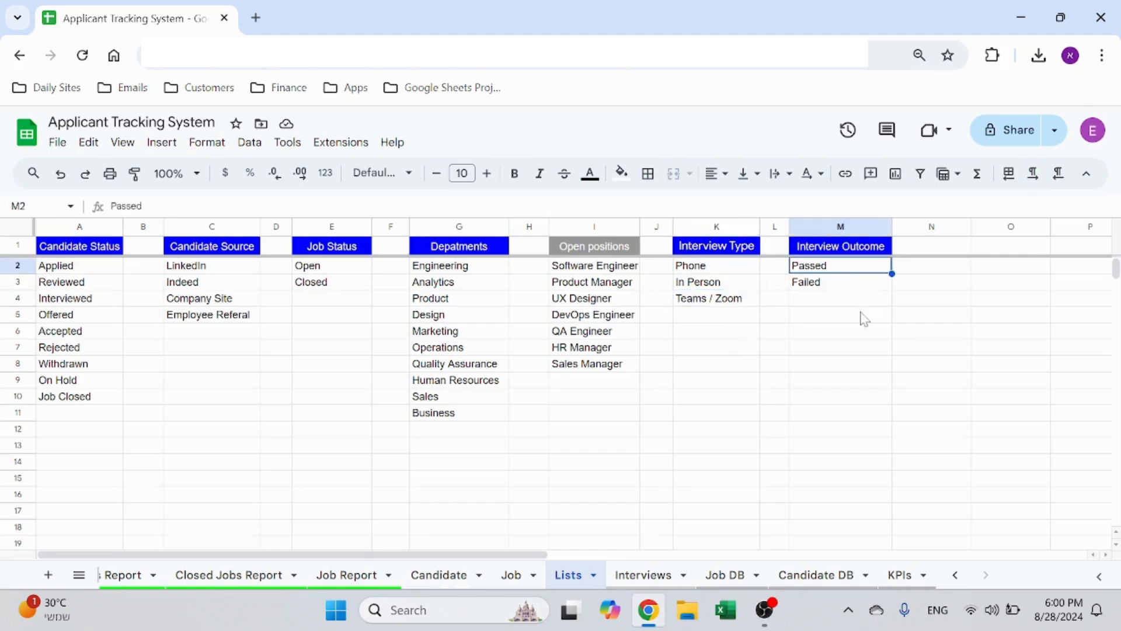
left_click(349, 416)
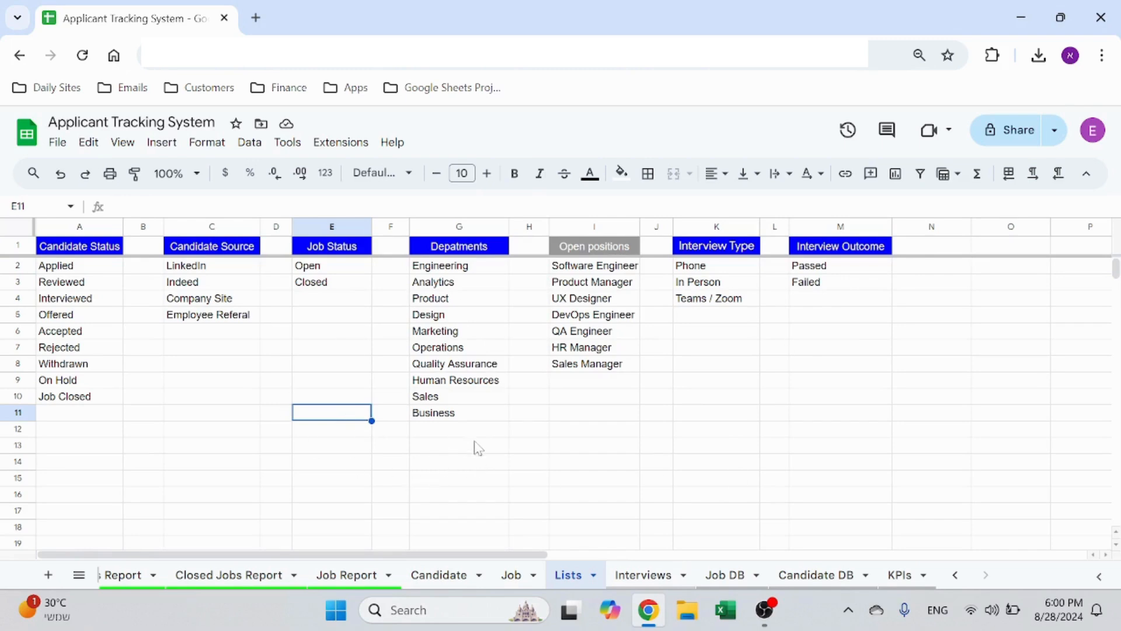
On the Job sheet, select Software Engineer as the job title and check the loaded record's fields
left_click(511, 575)
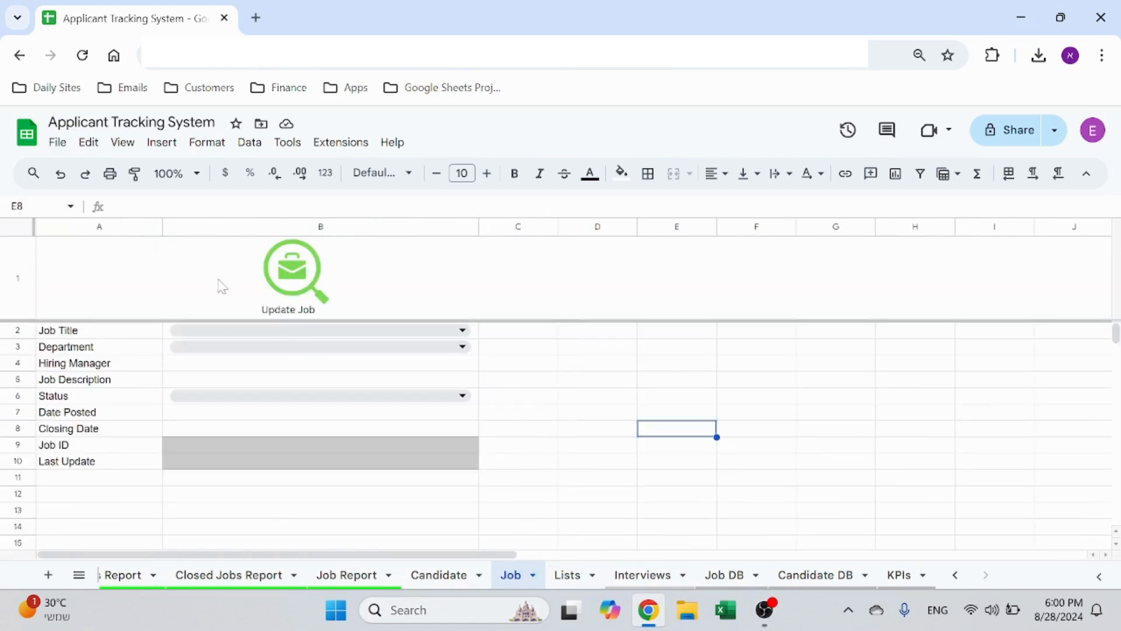
left_click(462, 331)
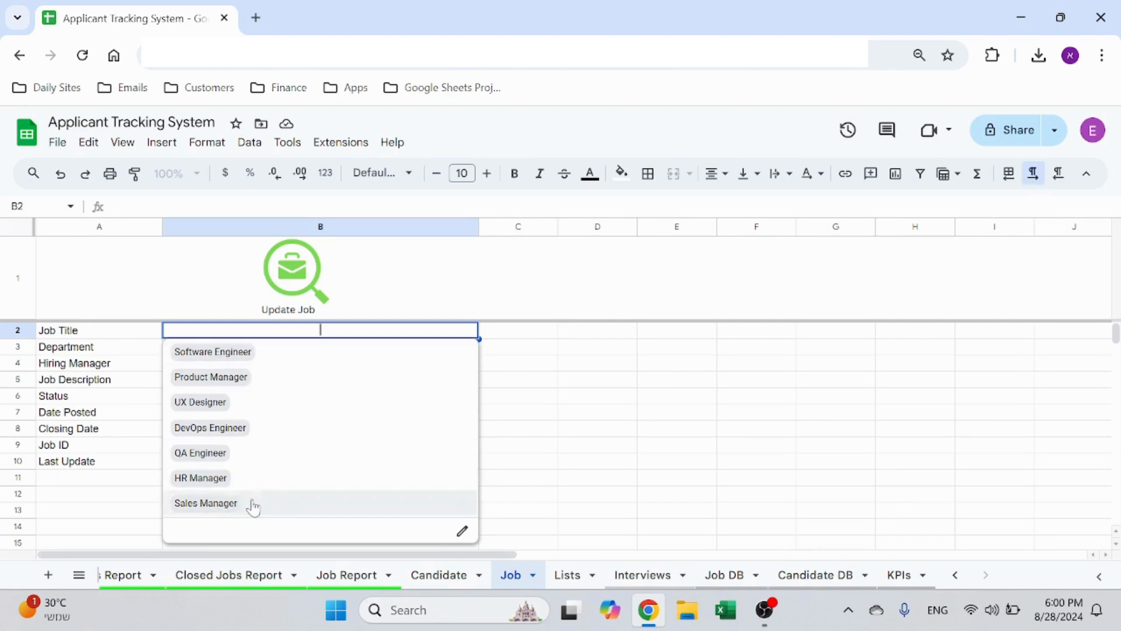
left_click(246, 353)
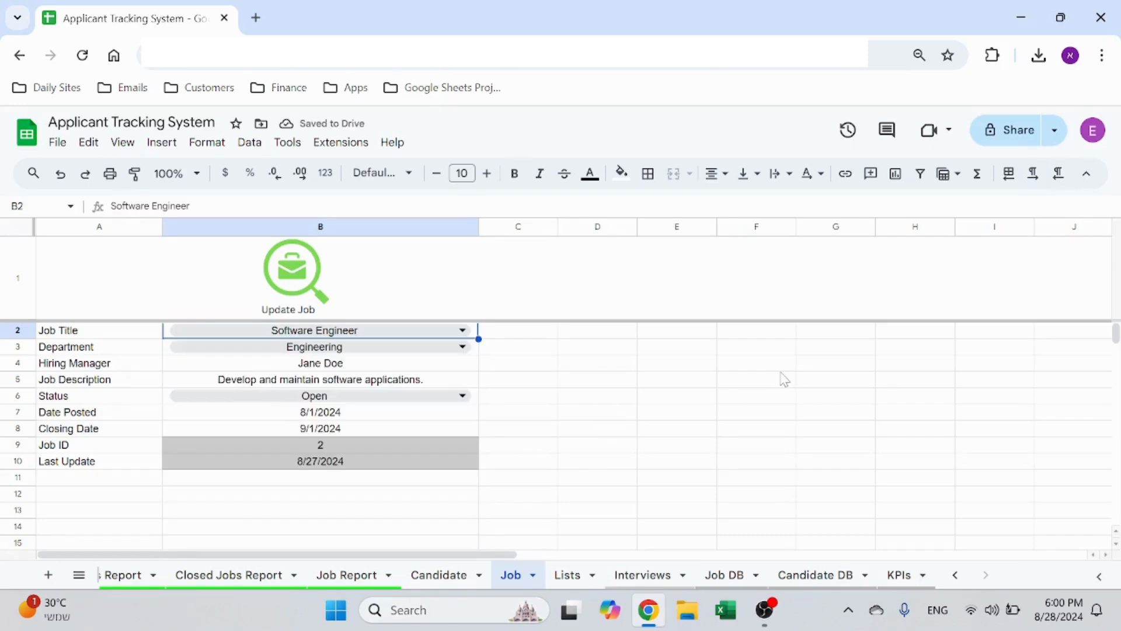
left_click(400, 367)
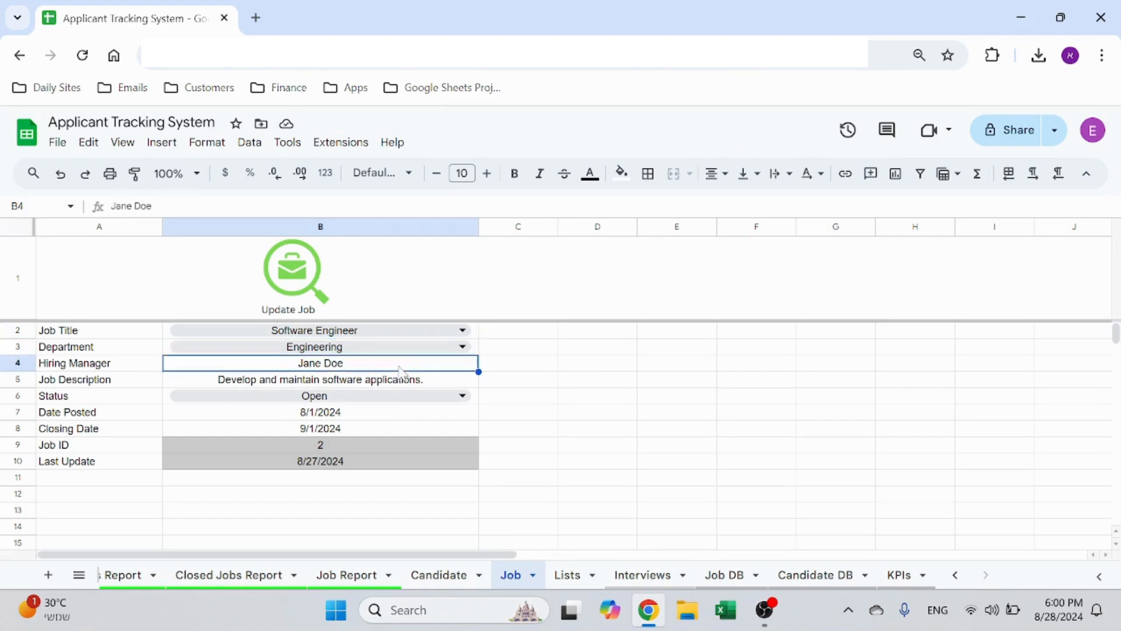
left_click(401, 462)
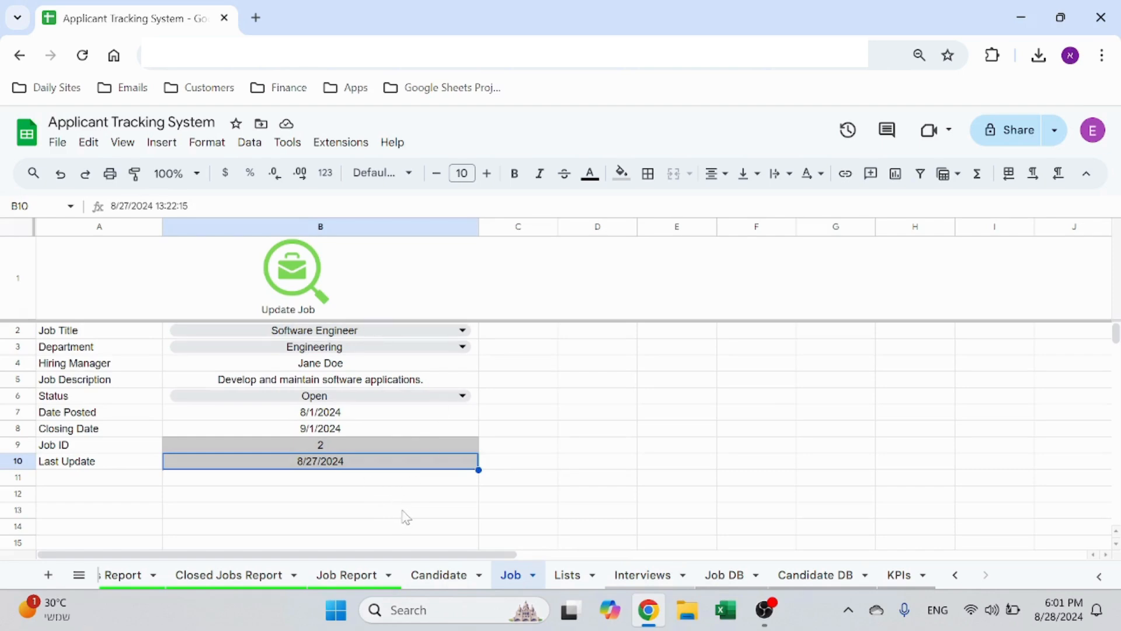
Replace the surname in the Software Engineer job's Hiring Manager field
left_click(420, 369)
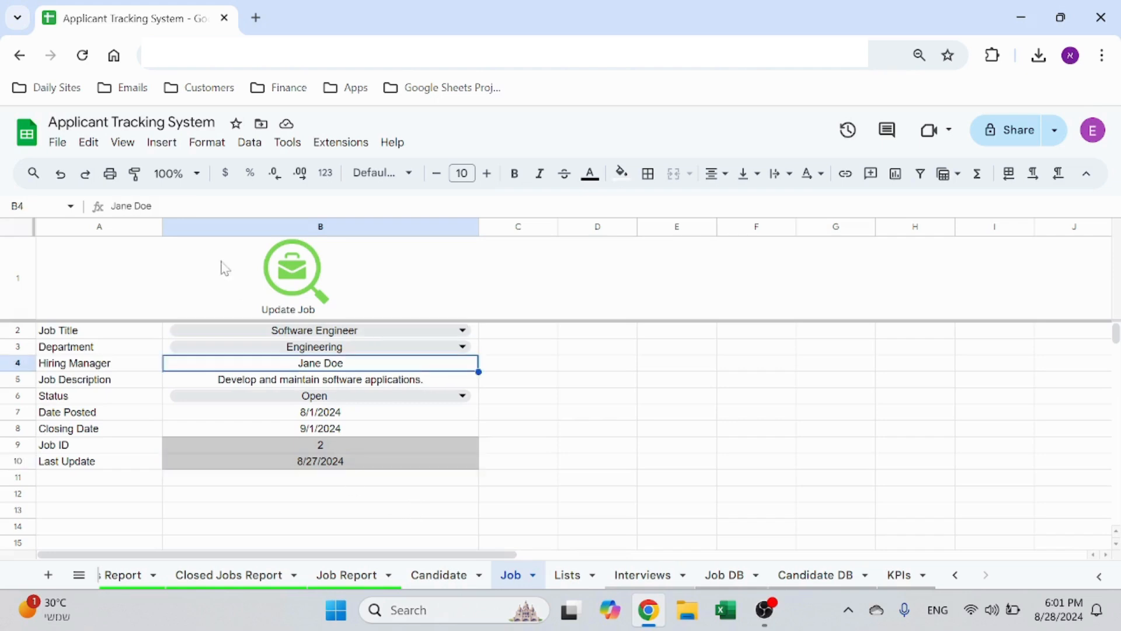
key("Return")
key("BackSpace")
key("BackSpace")
key("BackSpace")
type("Smith")
key("Return")
key("Up")
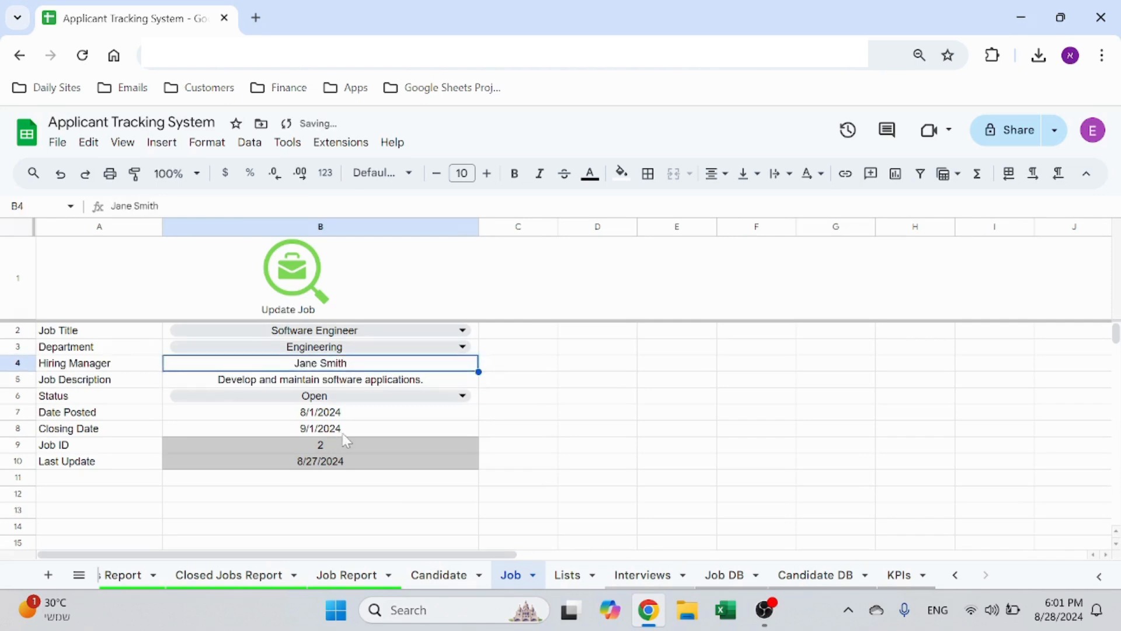
Save the Software Engineer job update to the database and check its row in the Job DB sheet
left_click(292, 273)
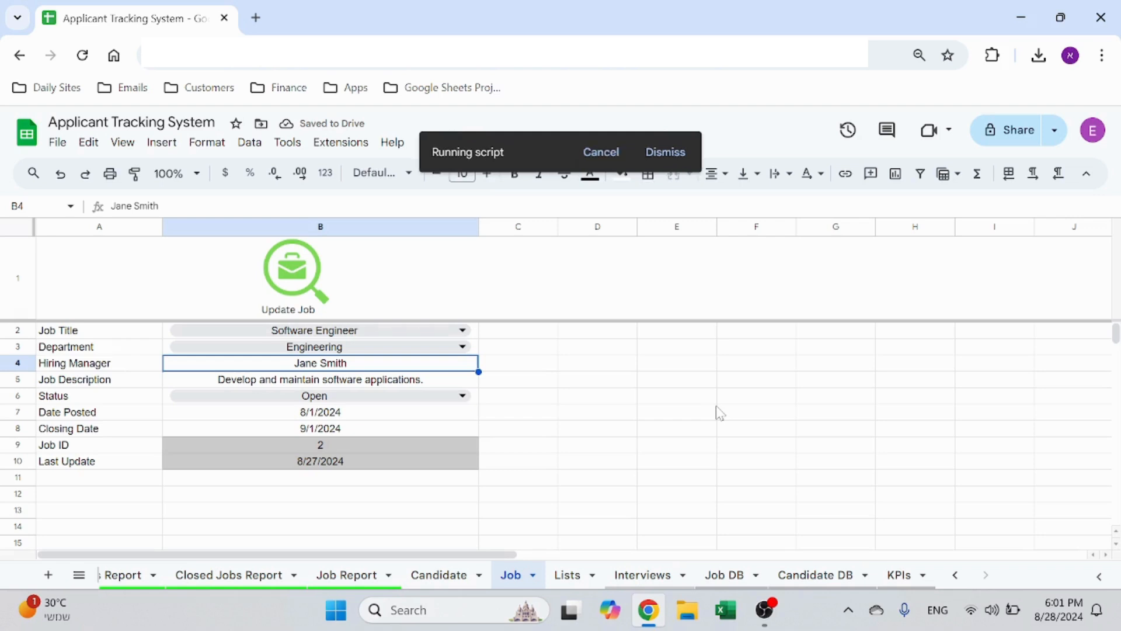
left_click(727, 577)
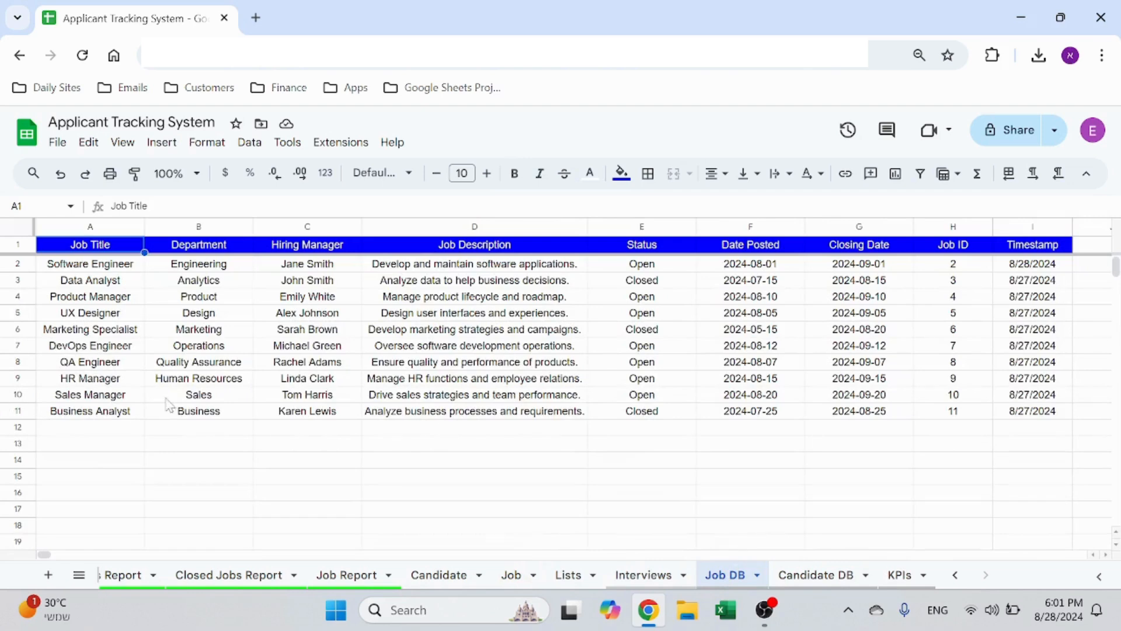
left_click(20, 264)
left_click(421, 460)
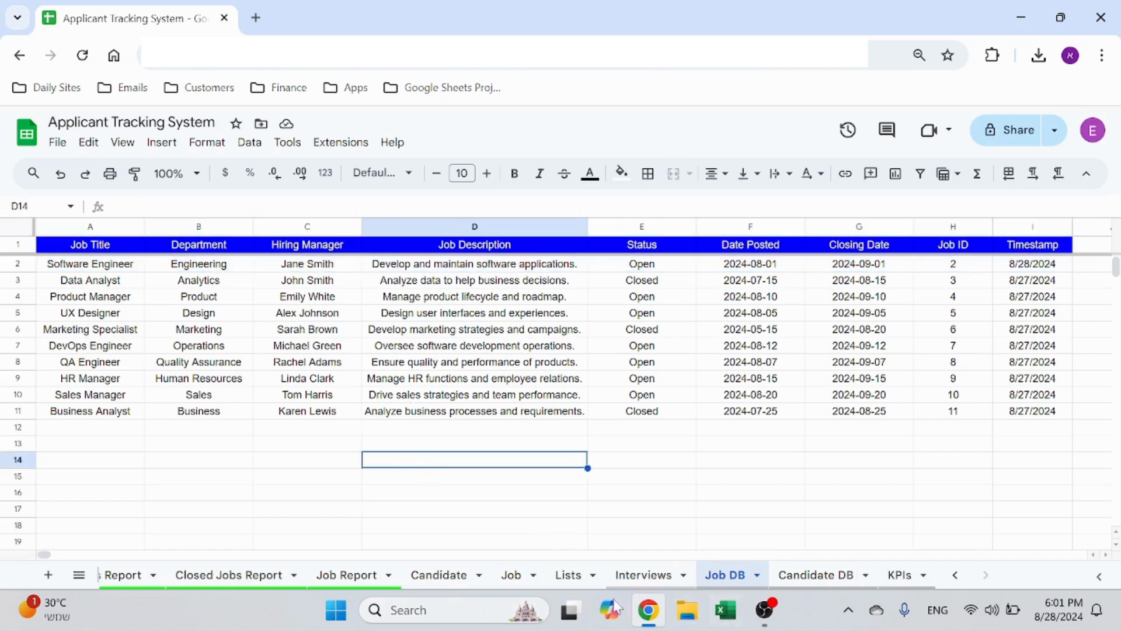
Load the Software Engineer job again on the Job sheet and check its saved fields
left_click(512, 574)
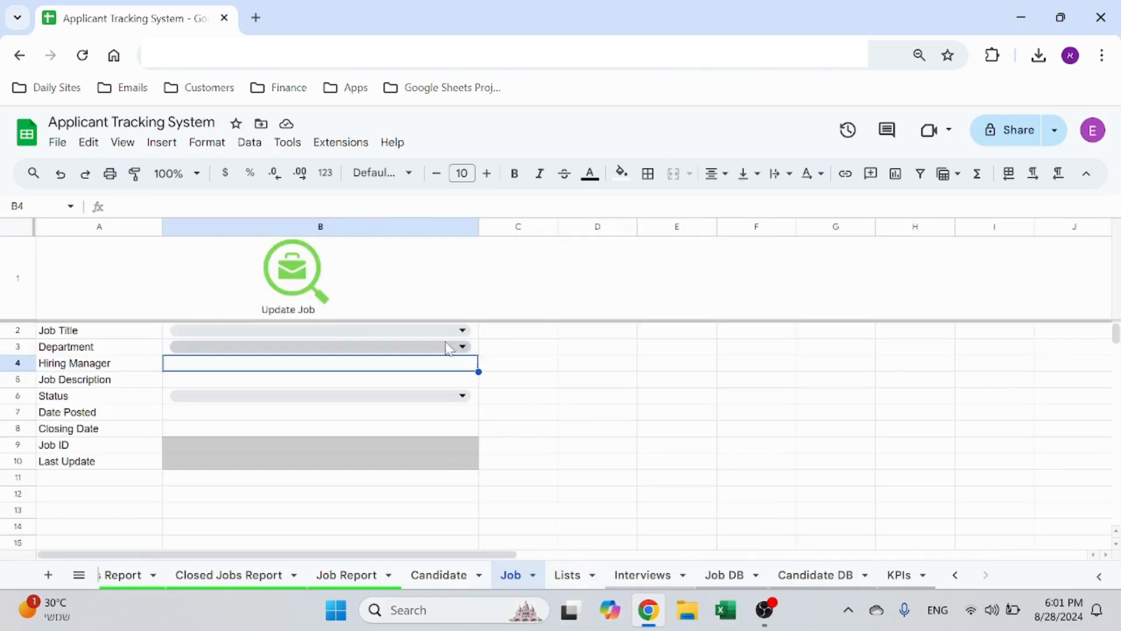
left_click(461, 331)
left_click(250, 350)
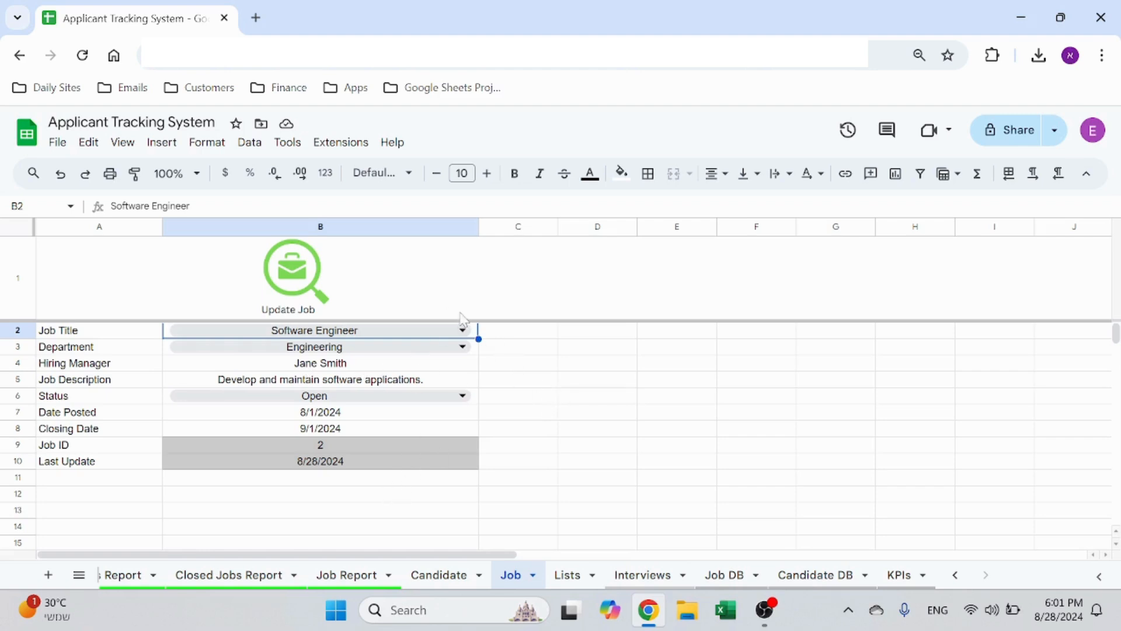
left_click(463, 330)
left_click(536, 339)
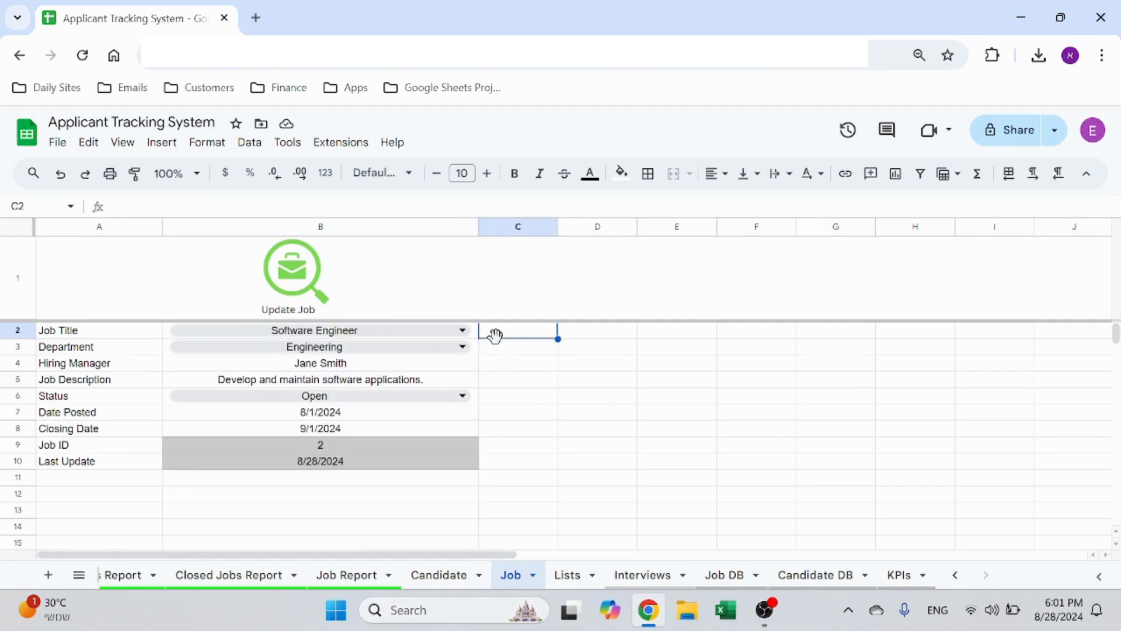
Clear the loaded job title and enter "New Job" as the title of a new record
key("Left")
key("Delete")
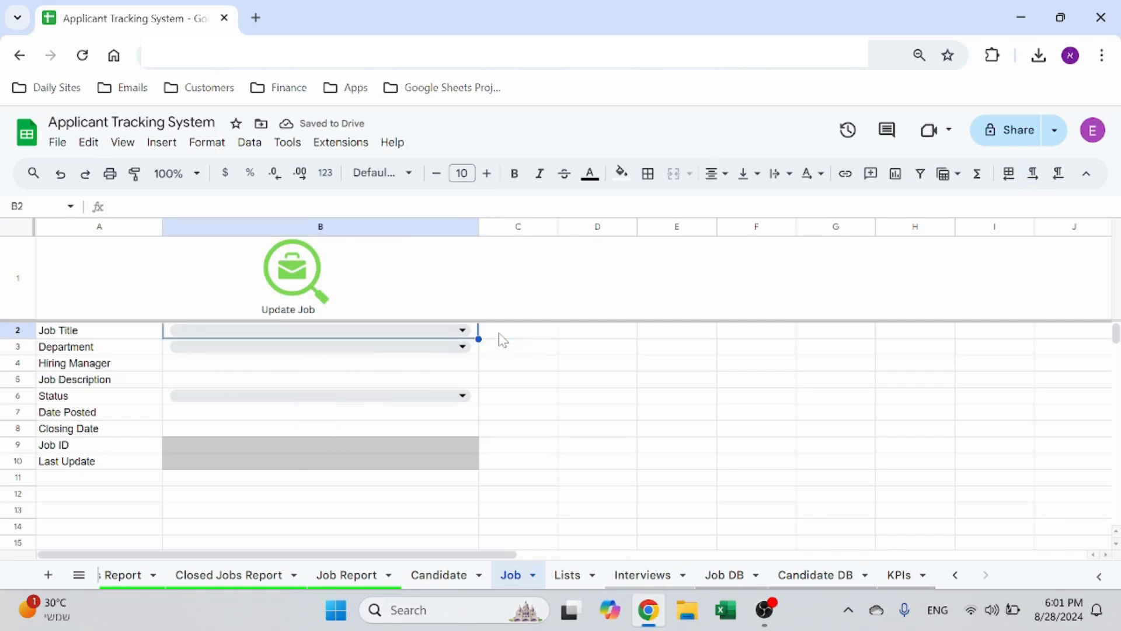
type("New Job")
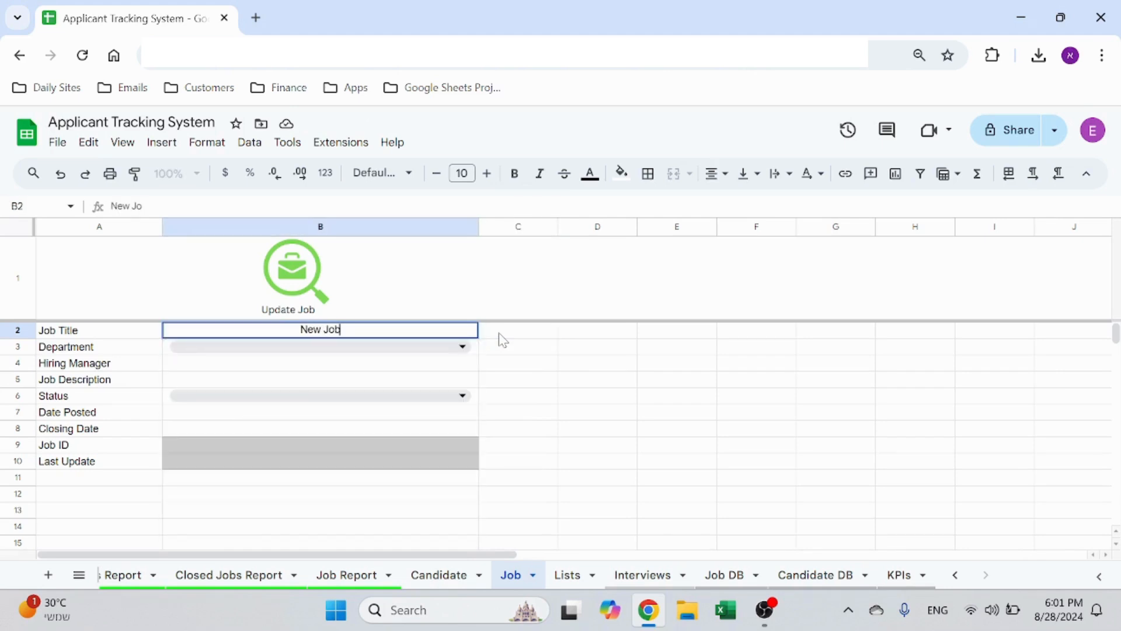
key("Return")
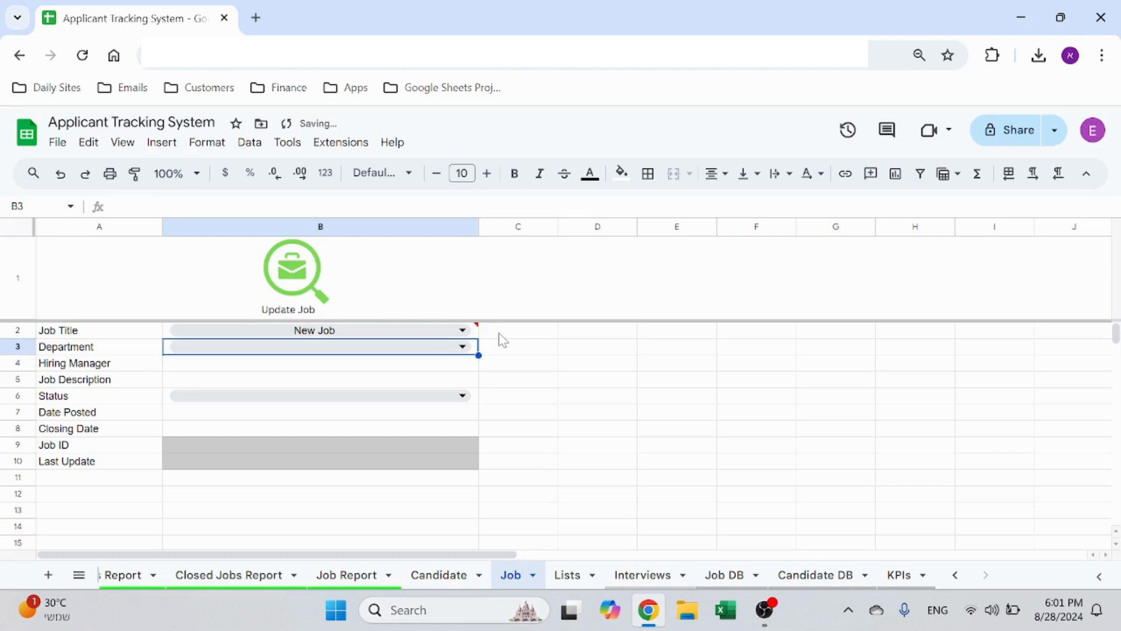
Look through the Department options and enter "New job" as the job description
mouse_move(478, 336)
left_click(464, 347)
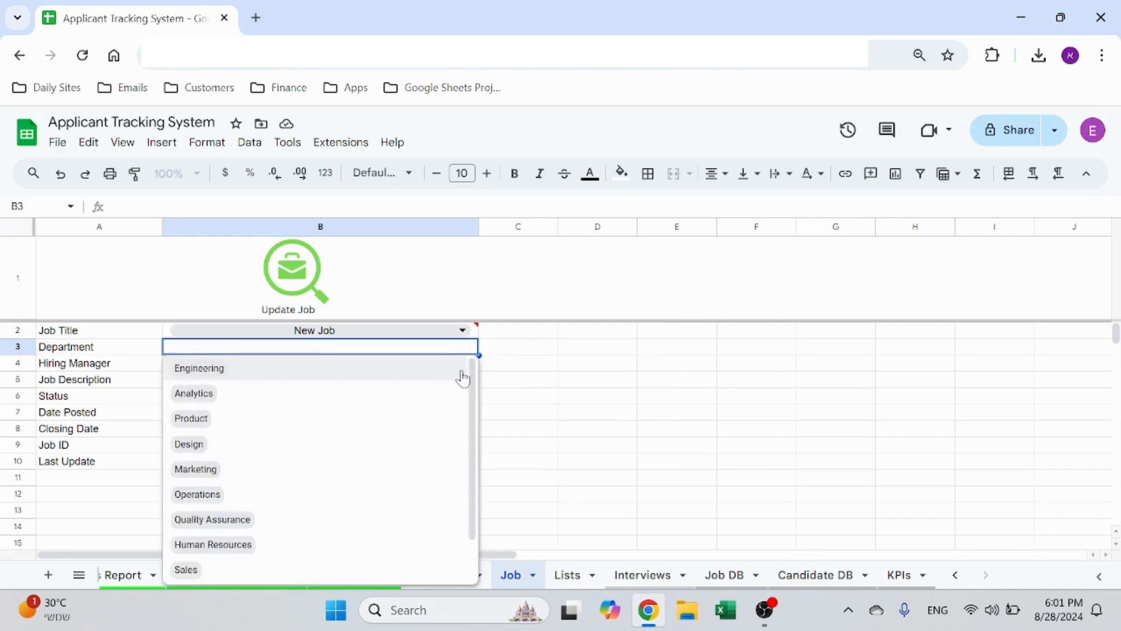
scroll(461, 375, "down", 2)
scroll(462, 375, "up", 2)
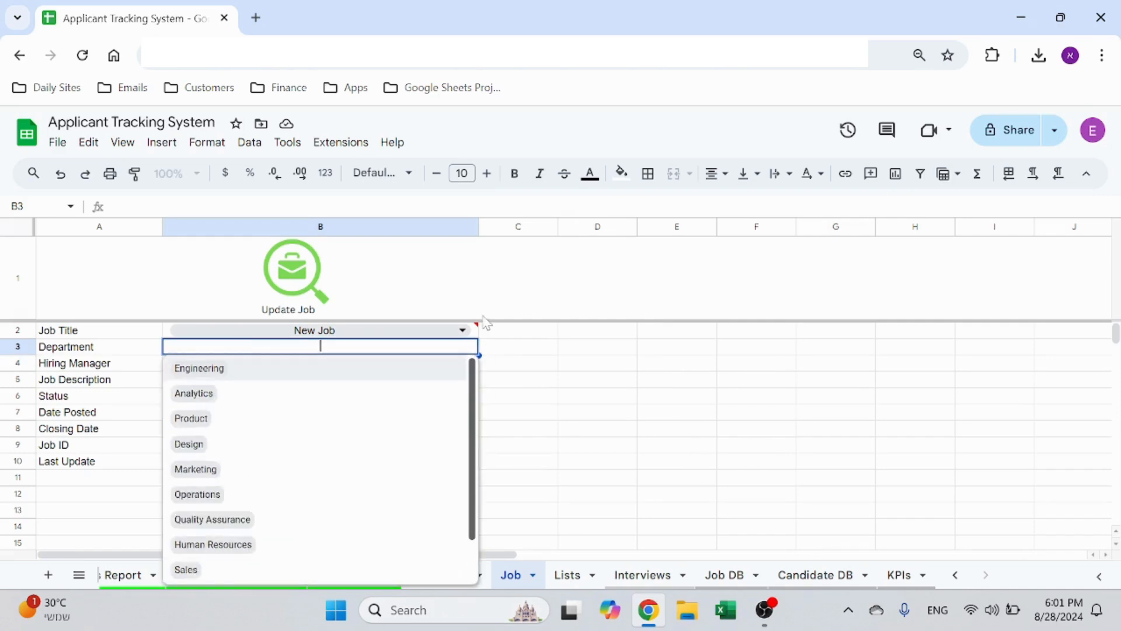
left_click(587, 402)
left_click(393, 369)
left_click(388, 380)
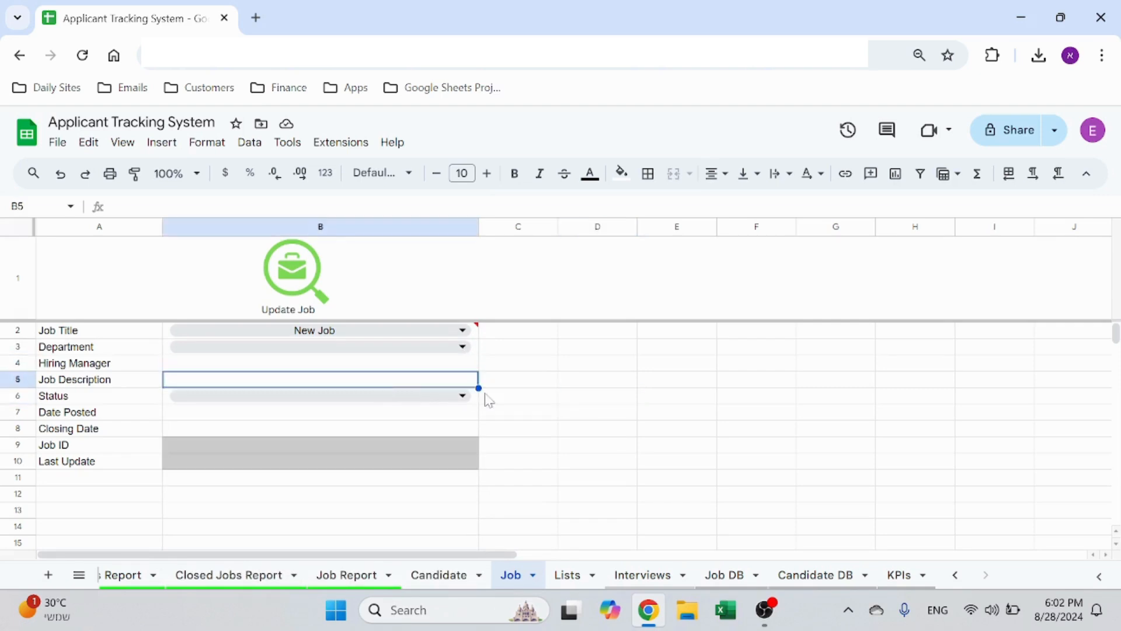
type("New job")
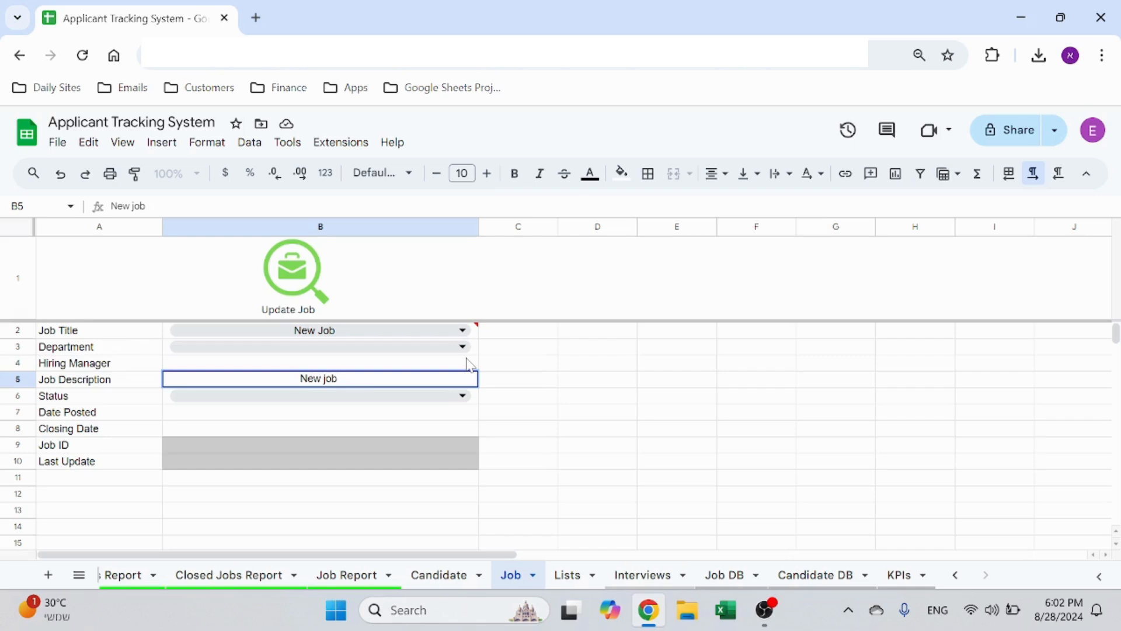
Fill in the new job's department as Engineering, hiring manager as "Me" and status as Open
left_click(320, 346)
left_click(426, 377)
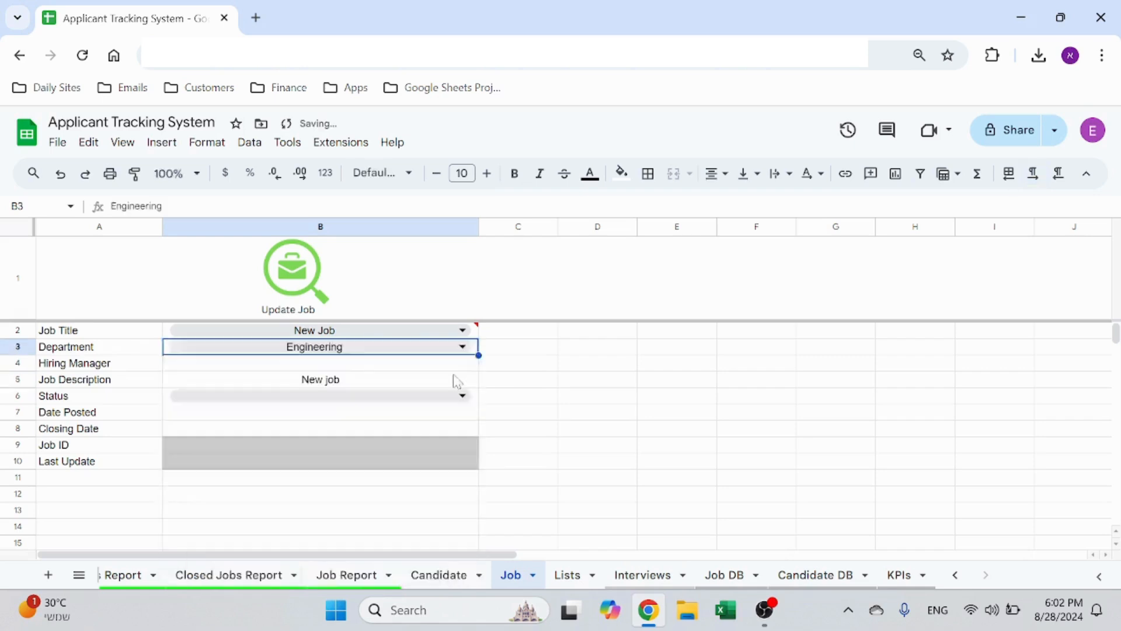
type("Me")
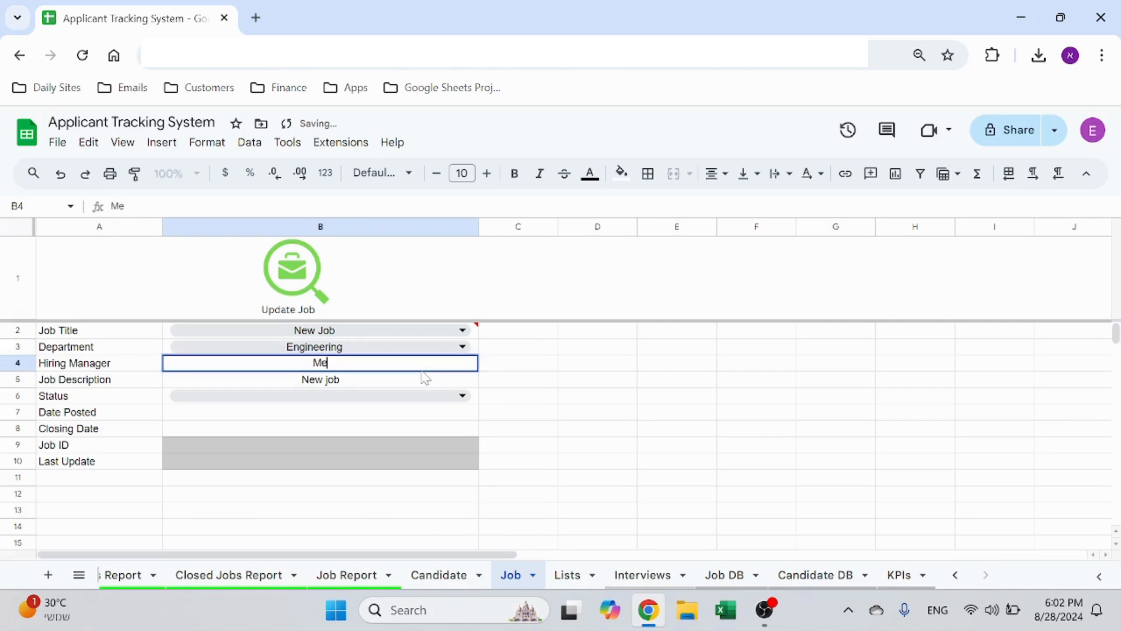
left_click(461, 395)
left_click(277, 419)
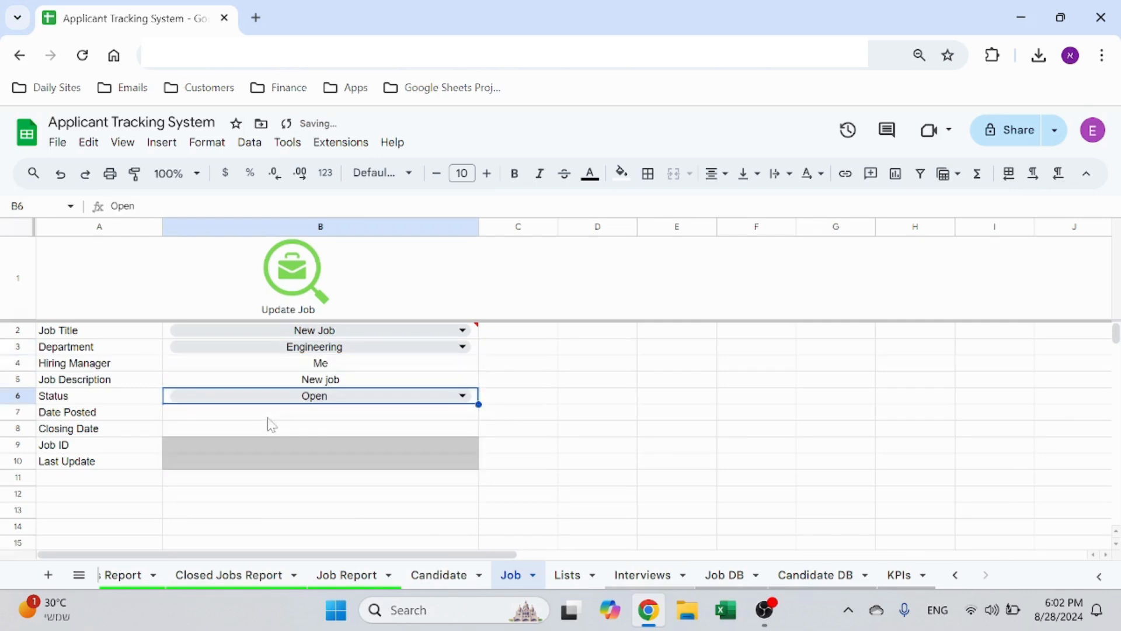
Set the new job's posting date to 8/28/24 and its closing date to 10/28
left_click(325, 416)
type("8/28/24")
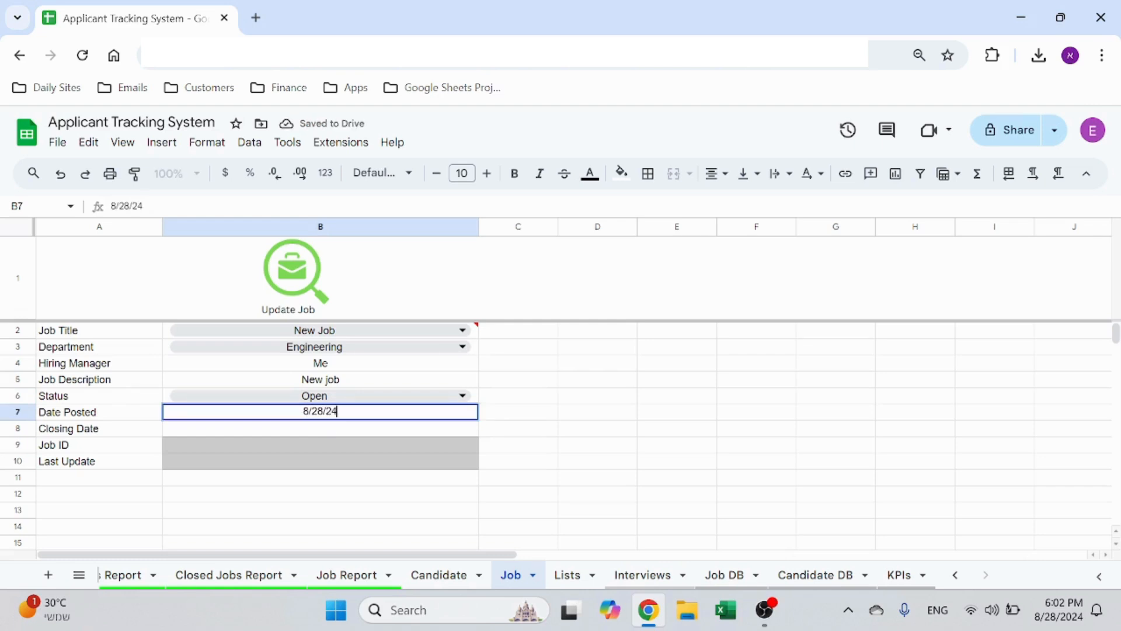
left_click(326, 426)
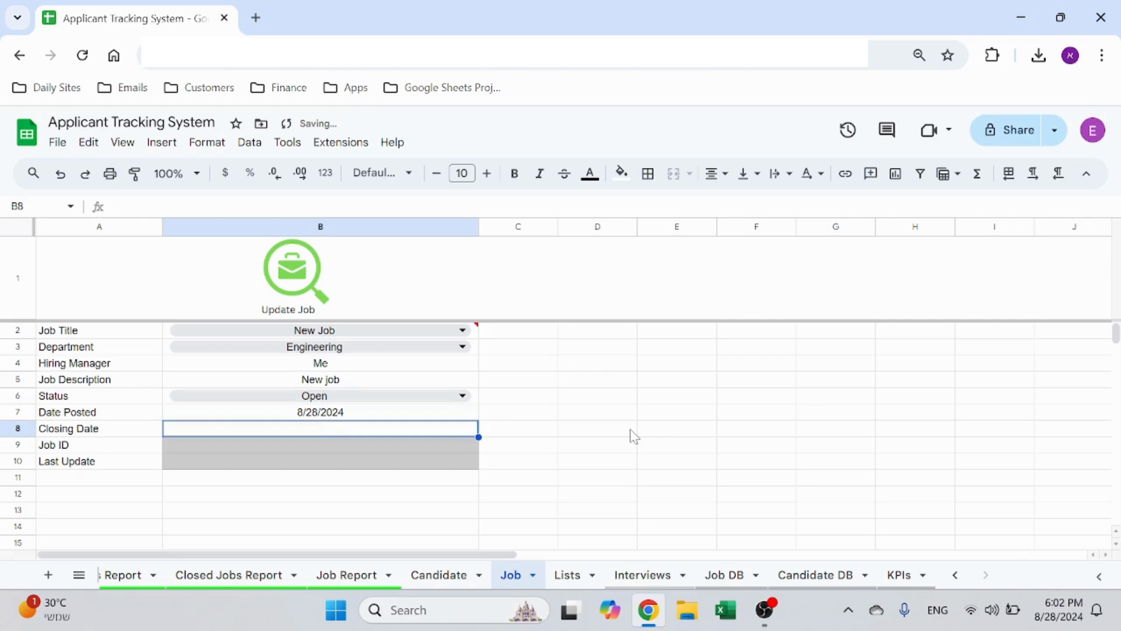
type("10/28")
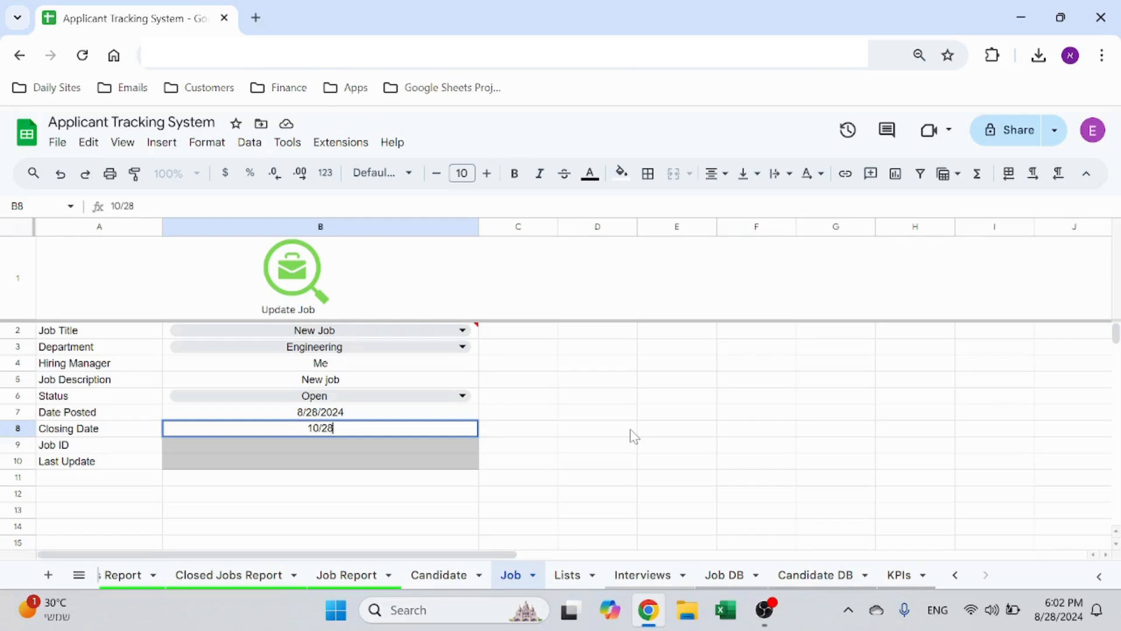
key("Return")
key("Up")
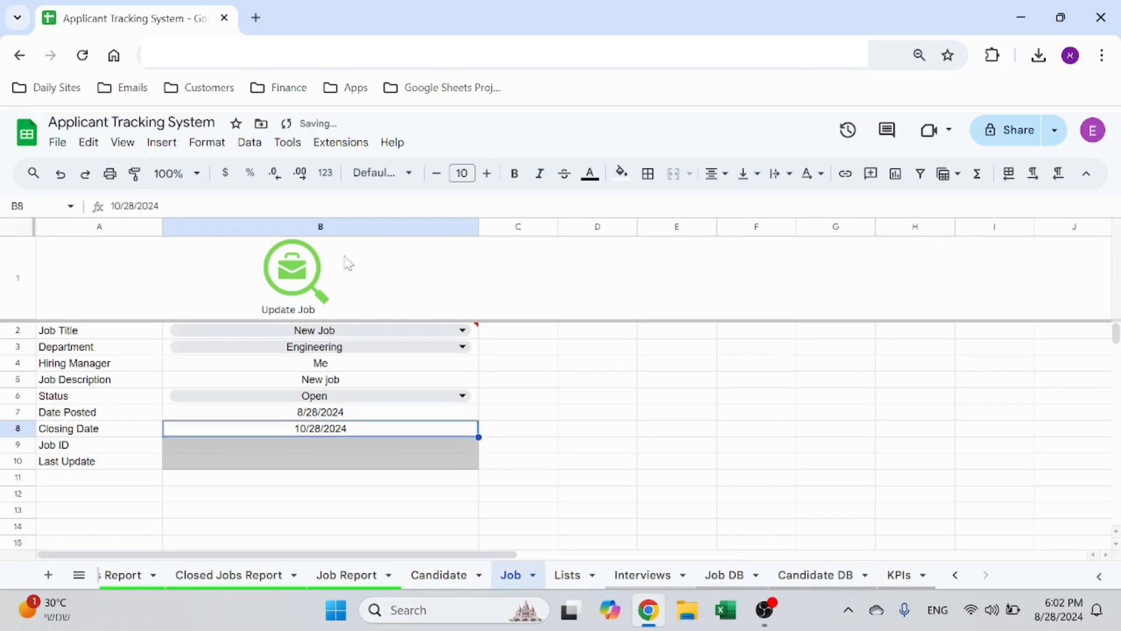
Save the new job to the database and check for it in the Job DB sheet and the Open positions list
left_click(293, 276)
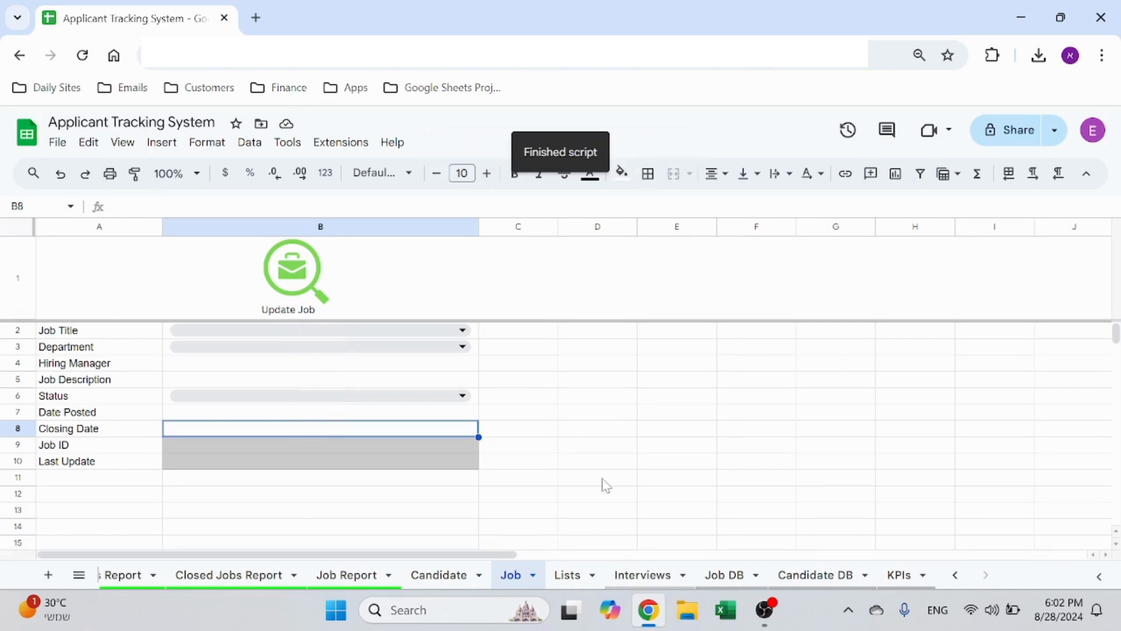
left_click(726, 574)
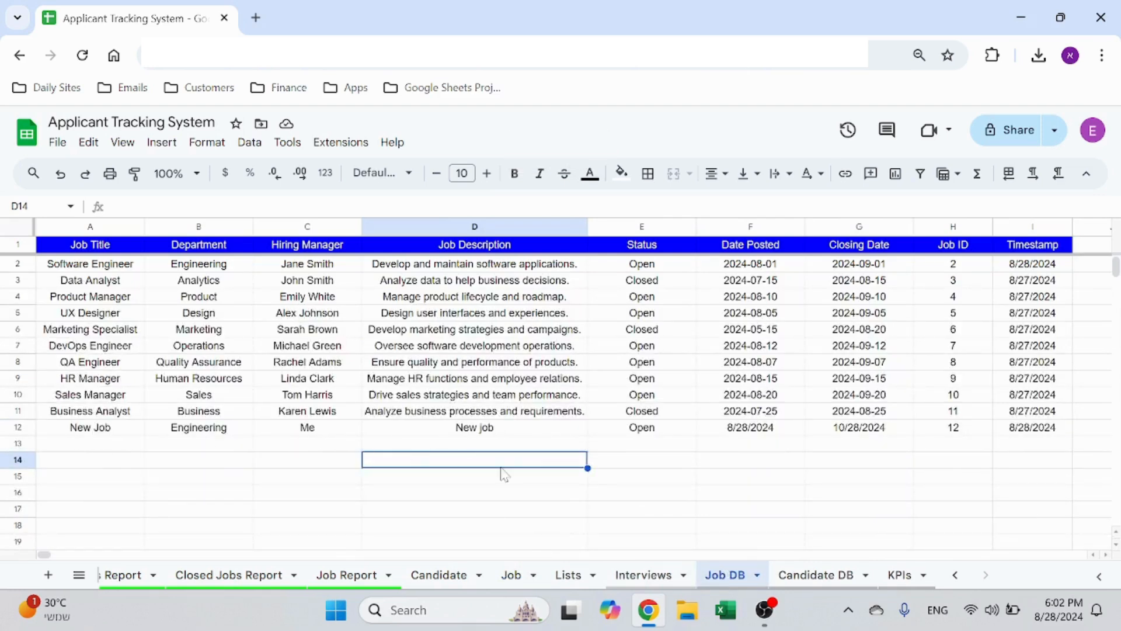
left_click(571, 578)
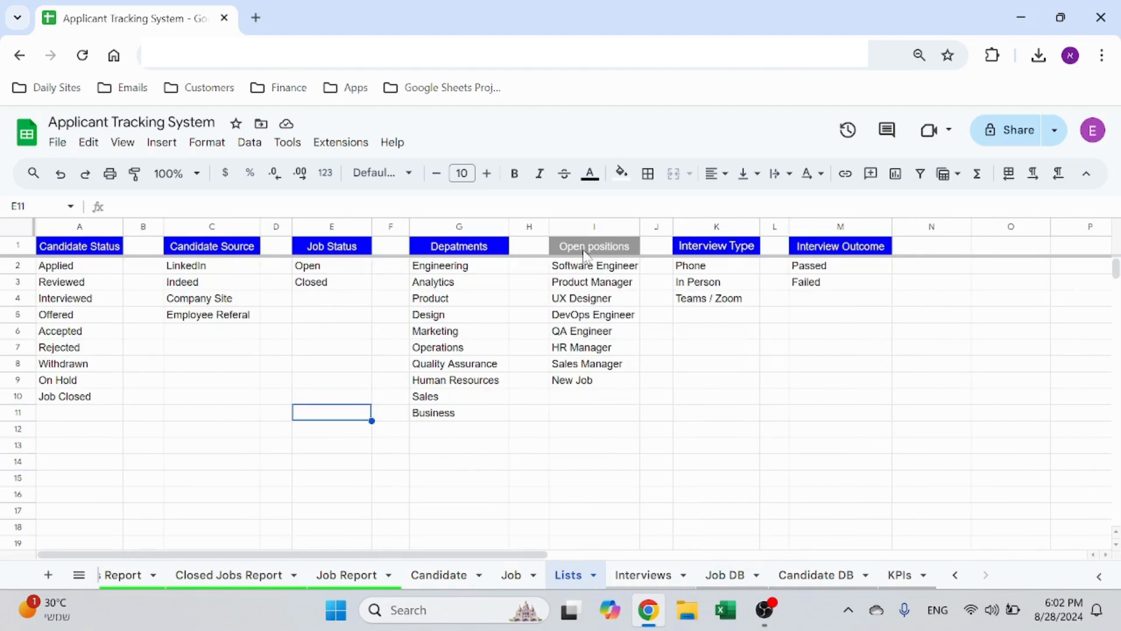
Compare the Job Title options on the Job sheet with the jobs stored in the Job DB sheet
left_click(512, 578)
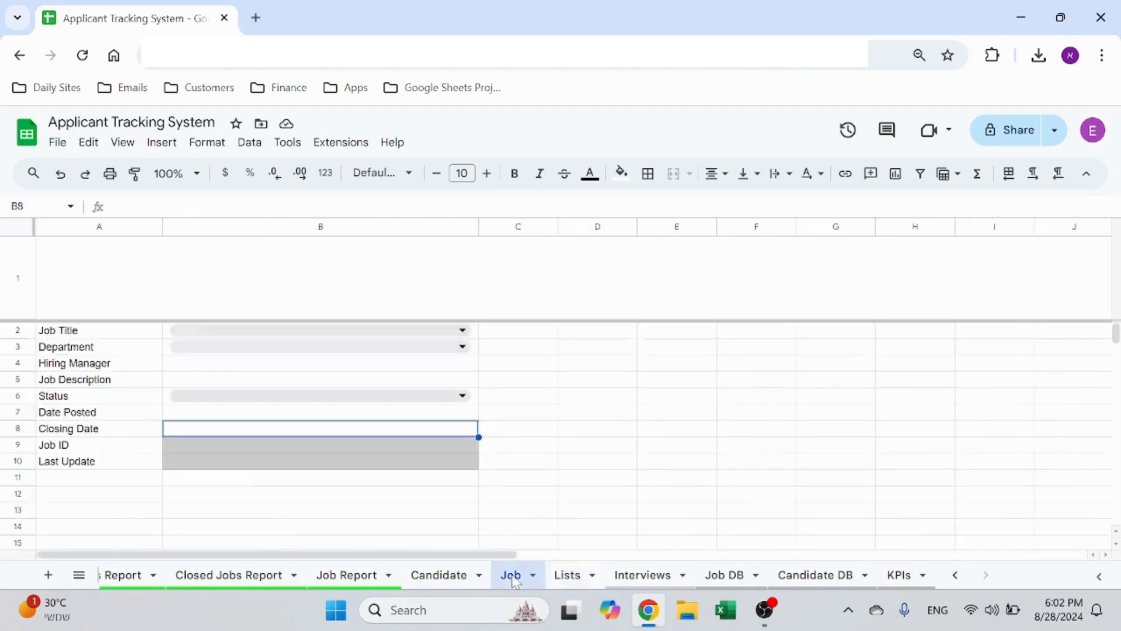
left_click(424, 331)
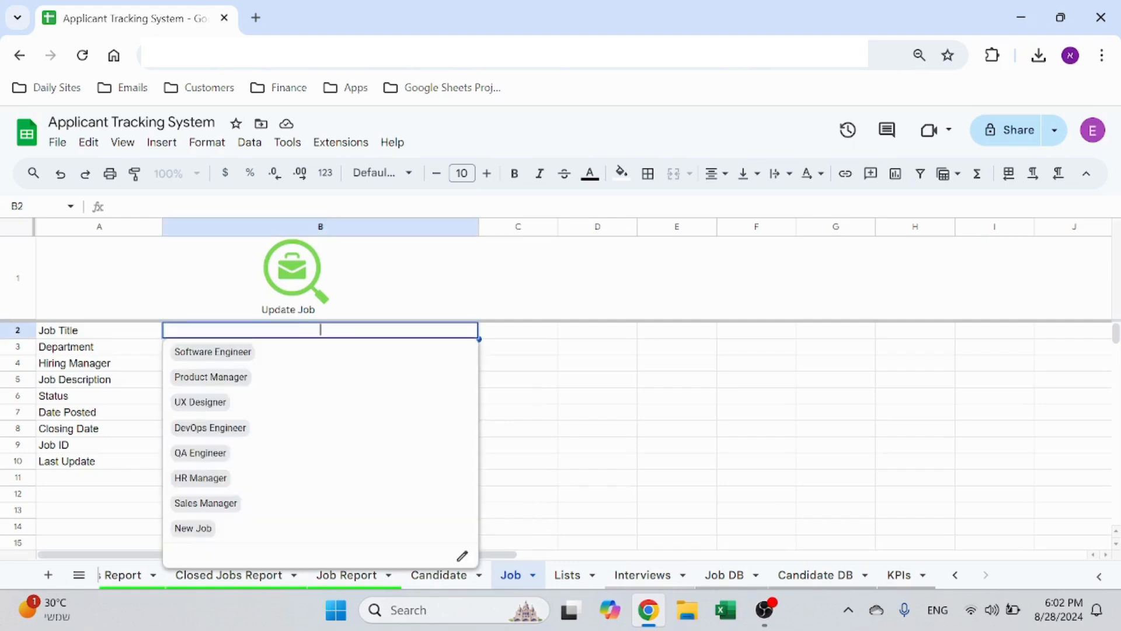
left_click(619, 380)
left_click(523, 332)
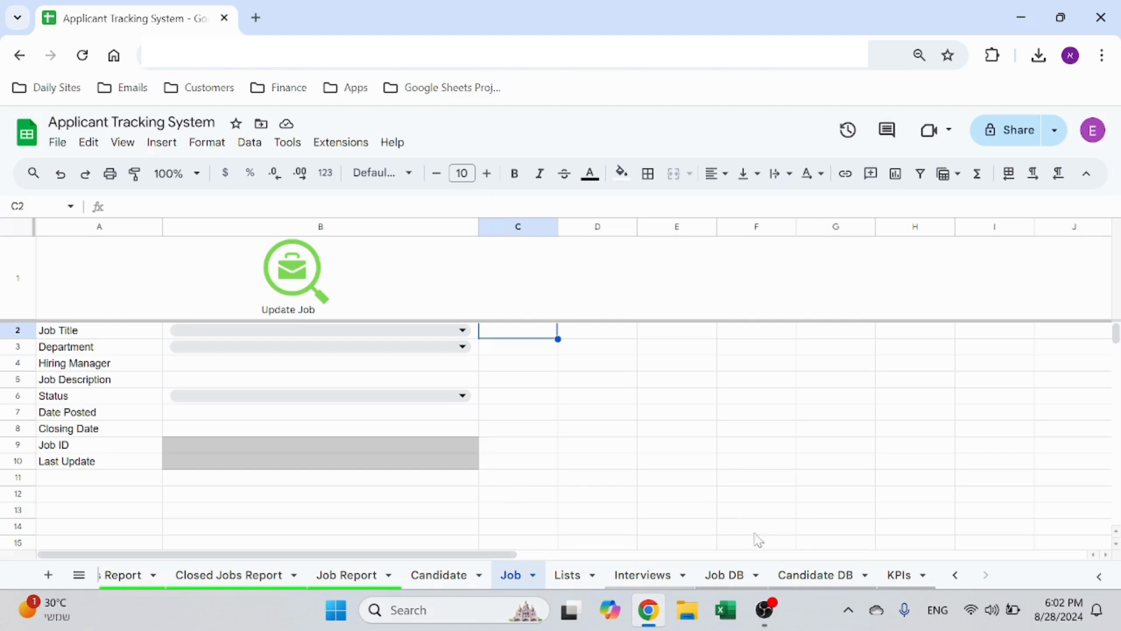
left_click(726, 574)
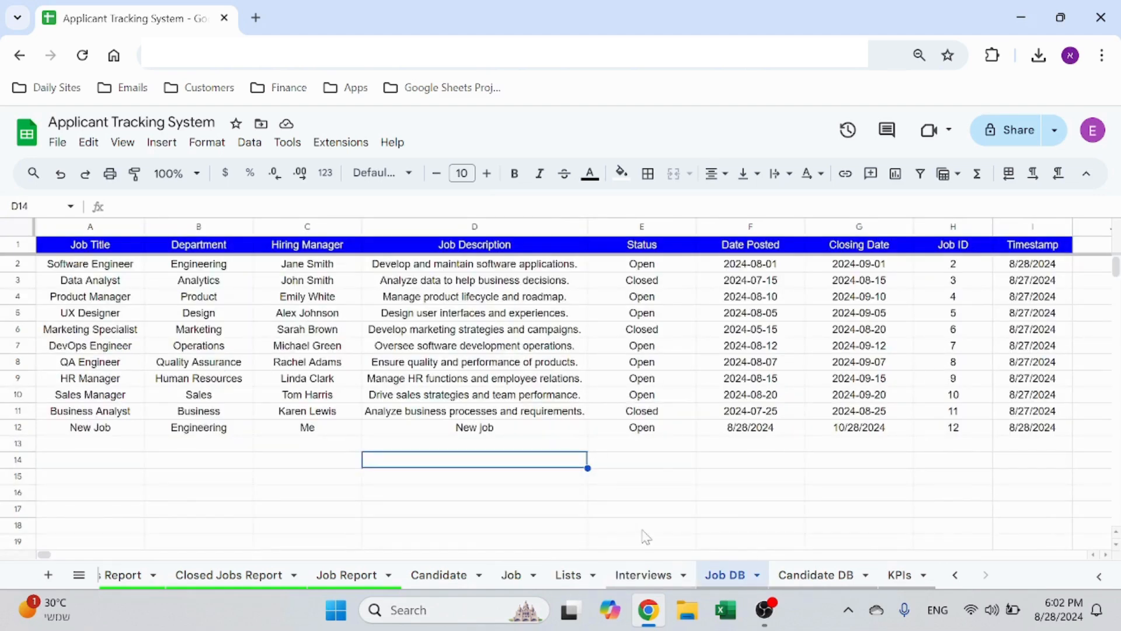
left_click(511, 574)
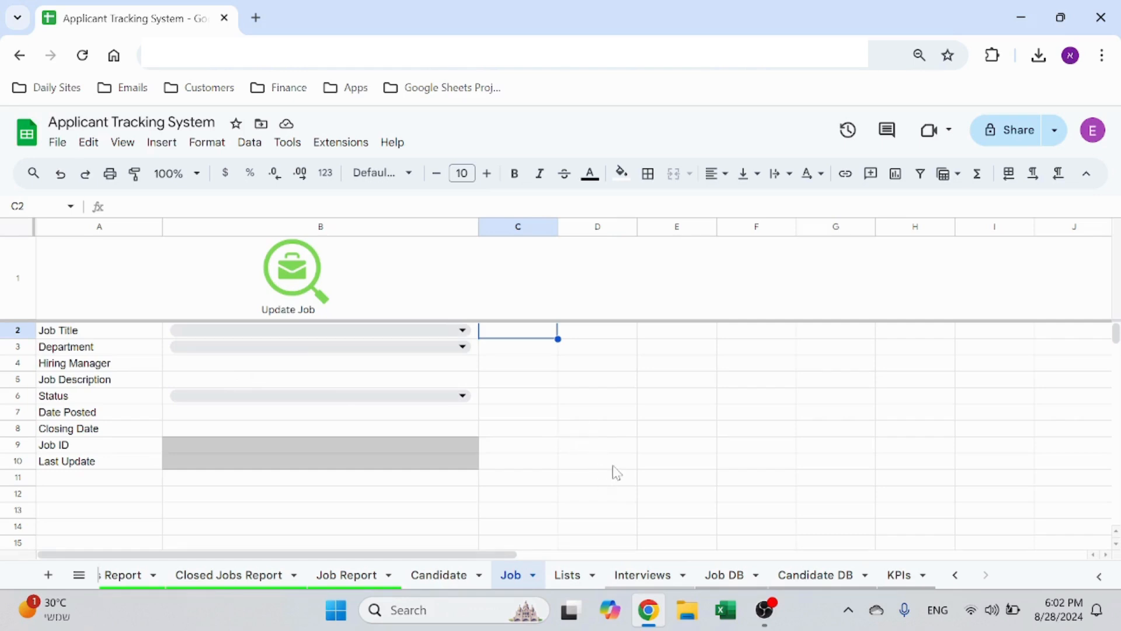
left_click(463, 331)
left_click(676, 425)
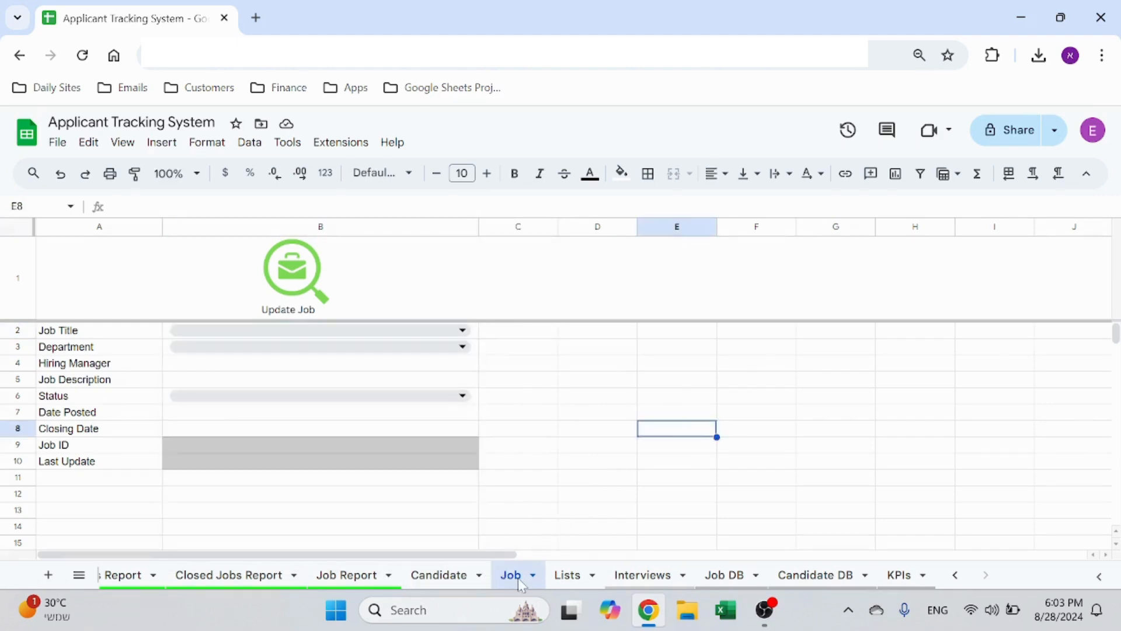
On the Candidate sheet, load the record of the employee-referred candidate who applied for DevOps Engineer
left_click(435, 574)
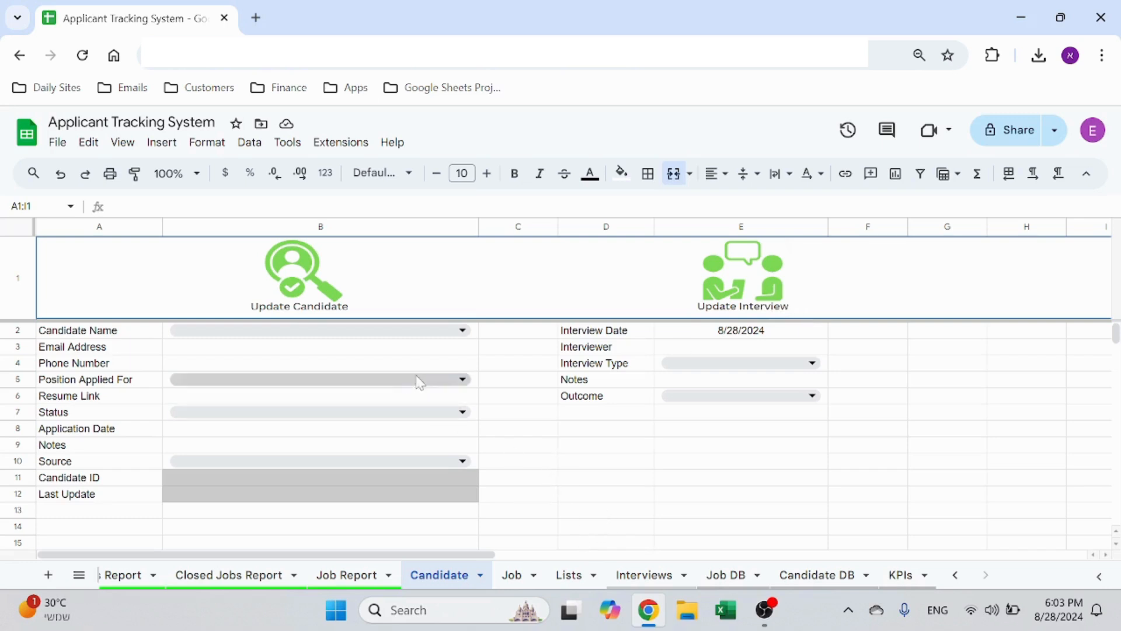
left_click(466, 332)
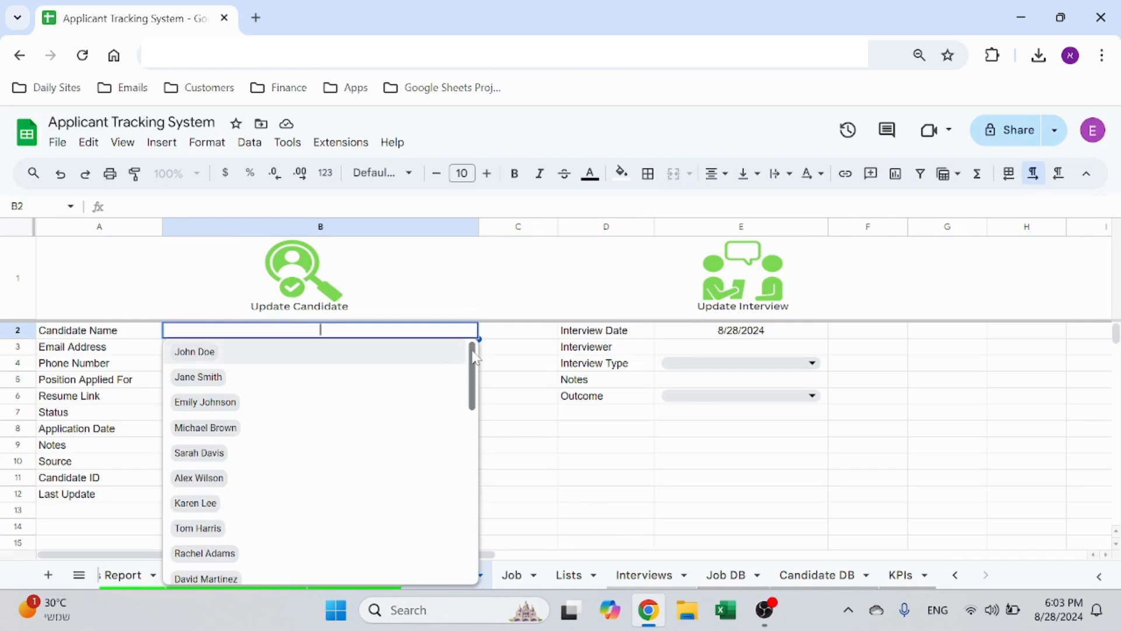
scroll(476, 367, "down", 1)
left_click_drag(474, 362, 471, 421)
left_click(275, 495)
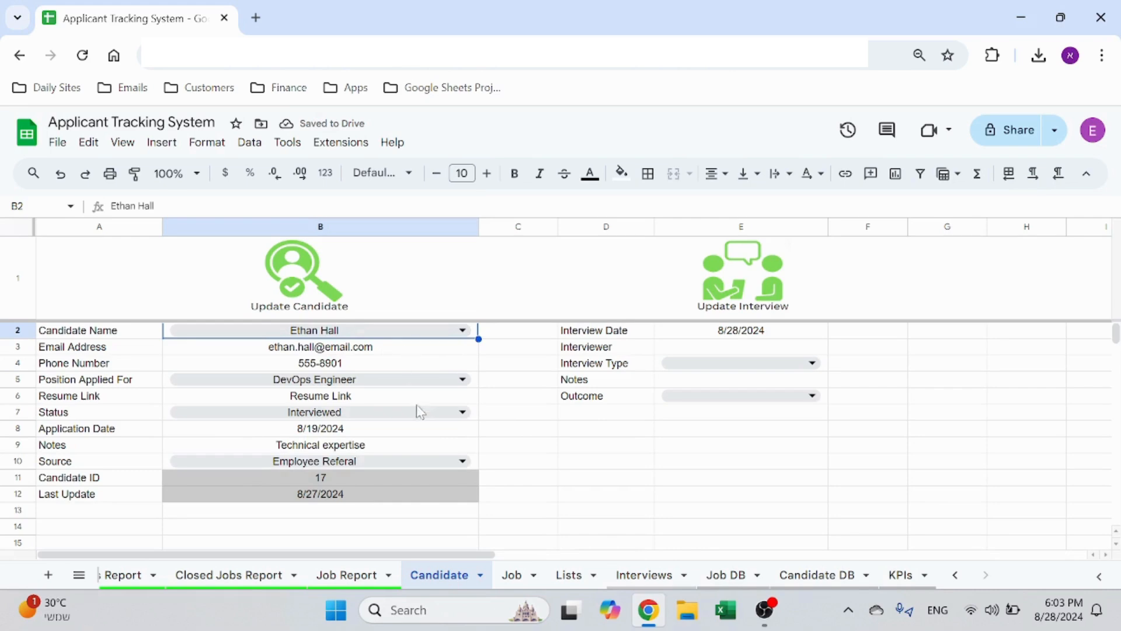
Check the loaded candidate's contact details and resume link, and view the stored records in the Candidate DB sheet
key("Down")
key("Down")
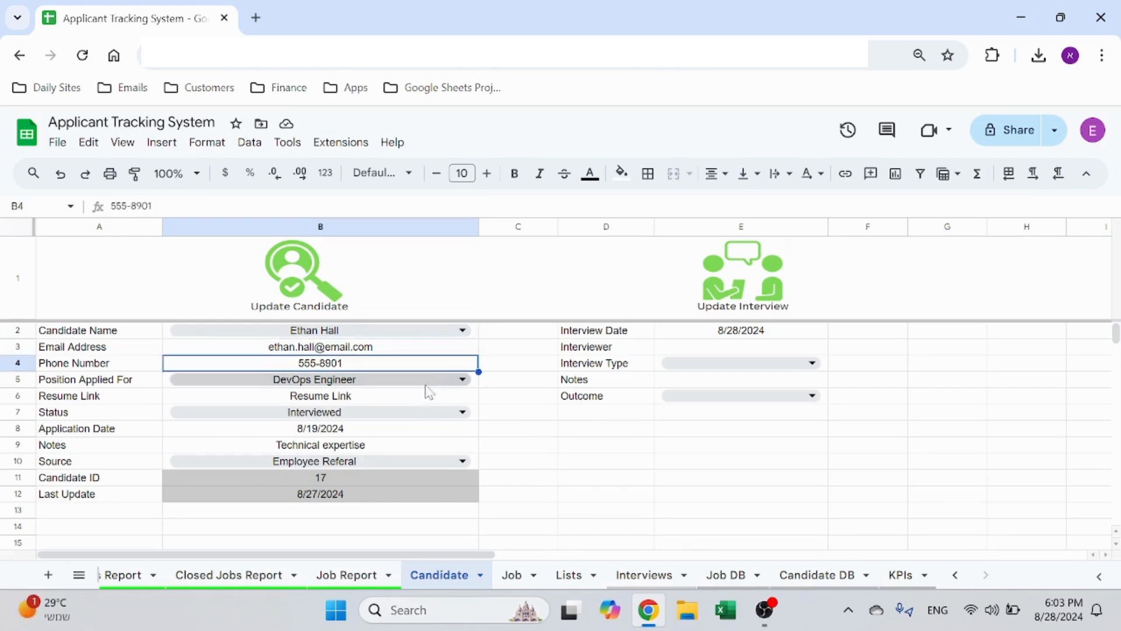
left_click(467, 402)
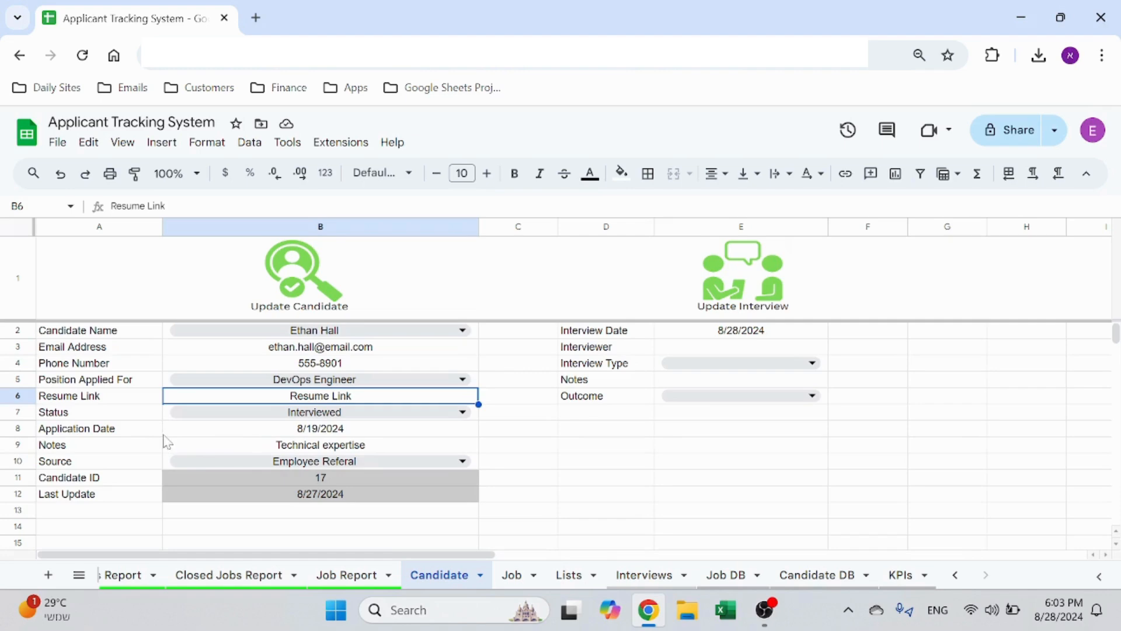
left_click(818, 575)
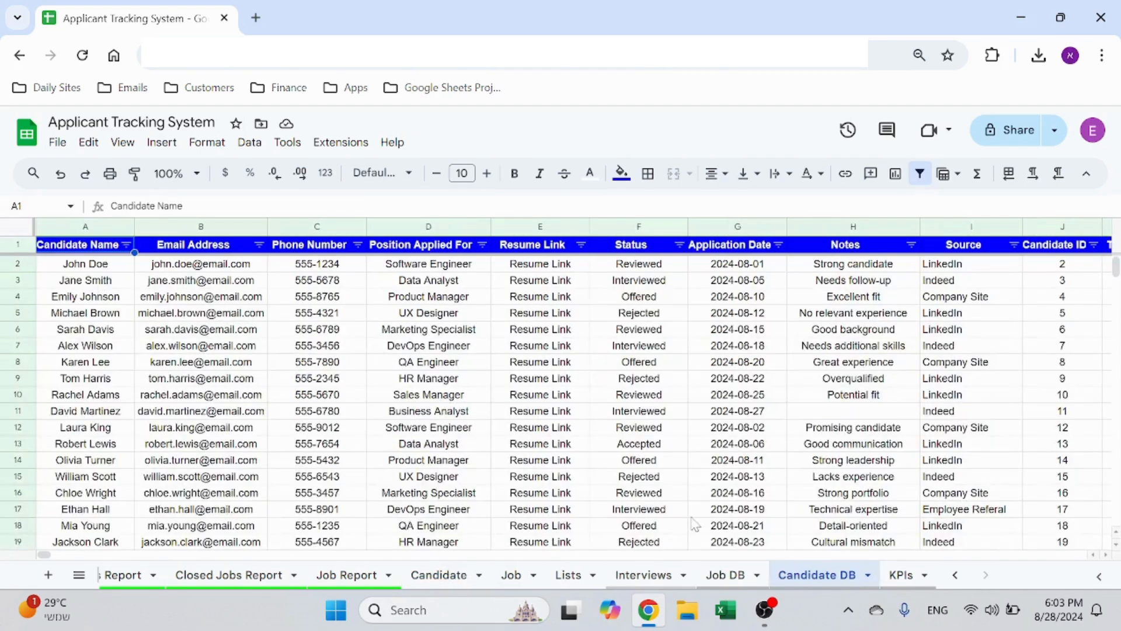
On the Candidate sheet, set the loaded DevOps Engineer candidate's status to Offered and save the updated record
left_click(435, 575)
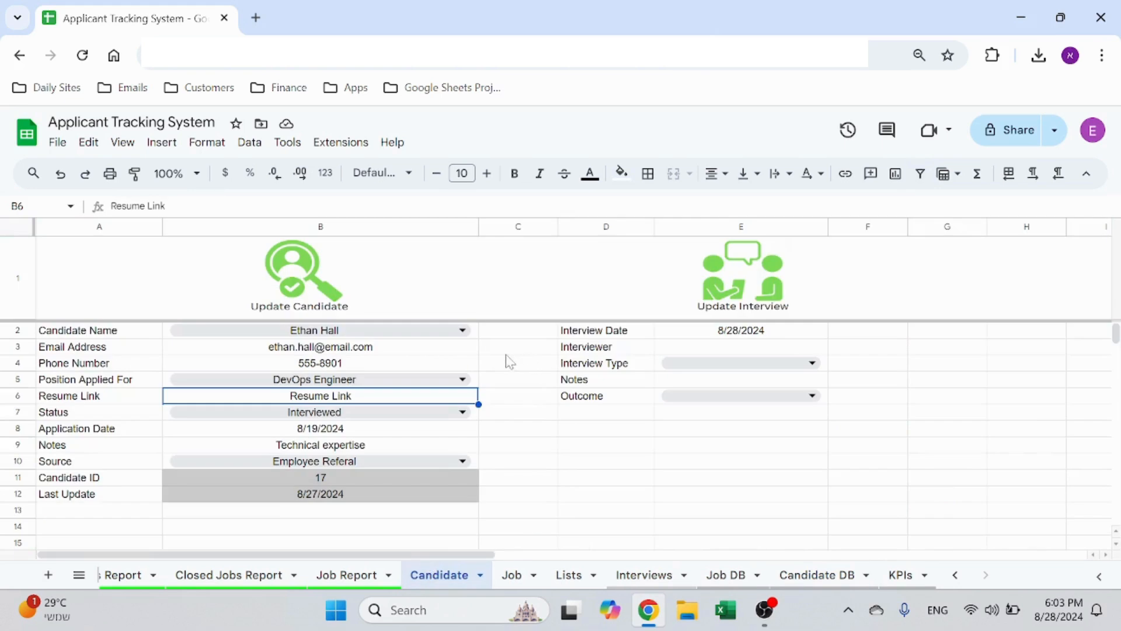
left_click(367, 415)
left_click(232, 517)
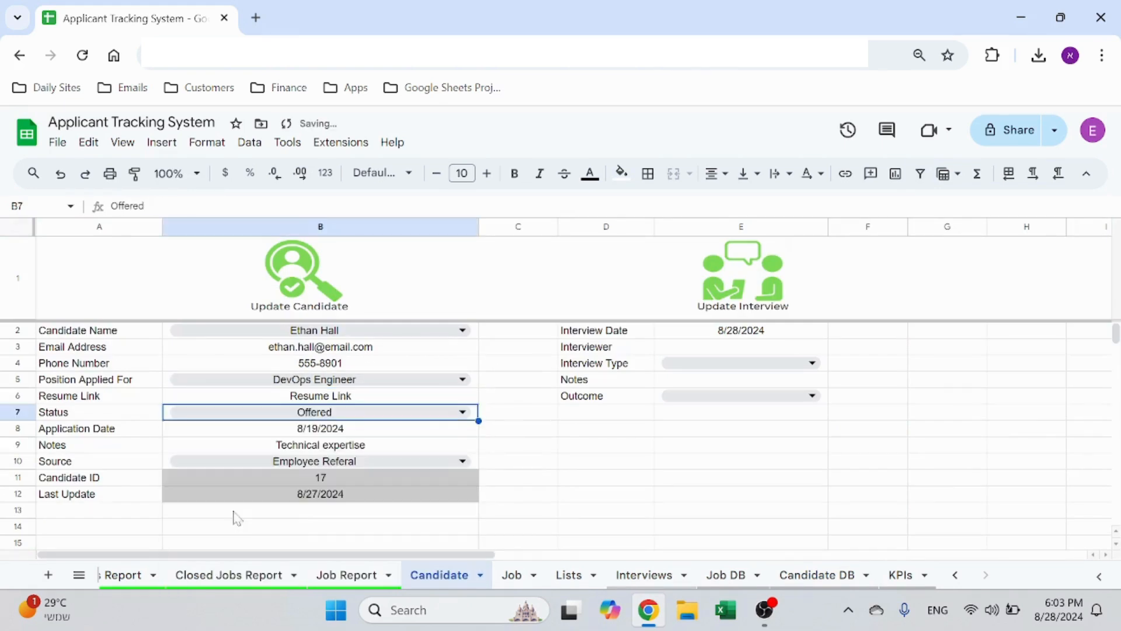
left_click(301, 285)
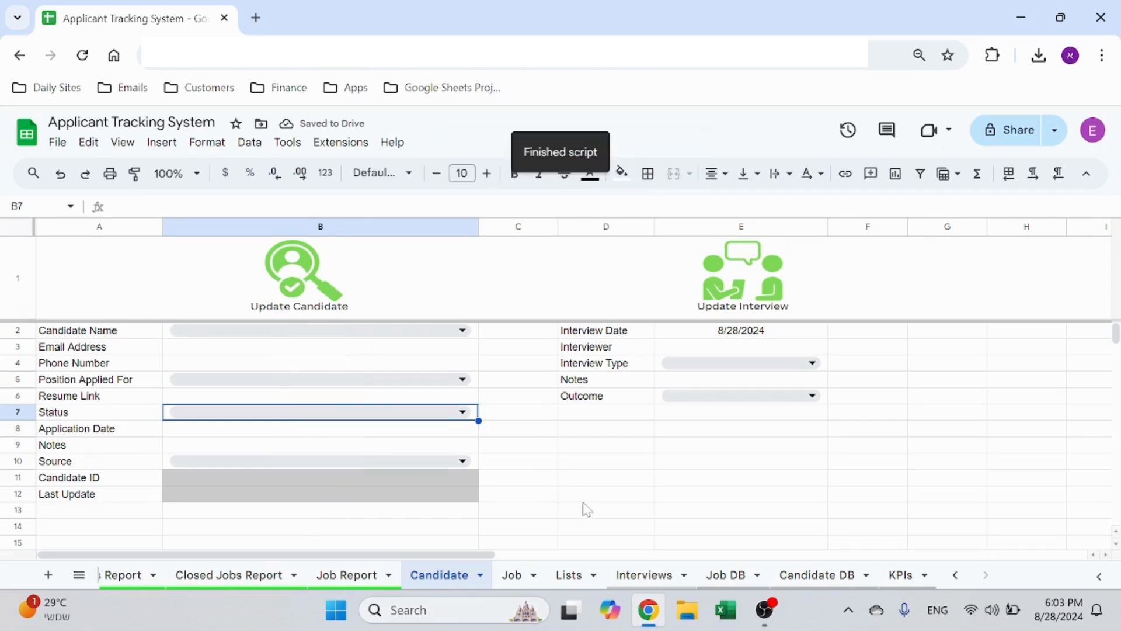
Reload the updated DevOps Engineer candidate's record by surname to check its saved status and last update
left_click(461, 330)
type("eit")
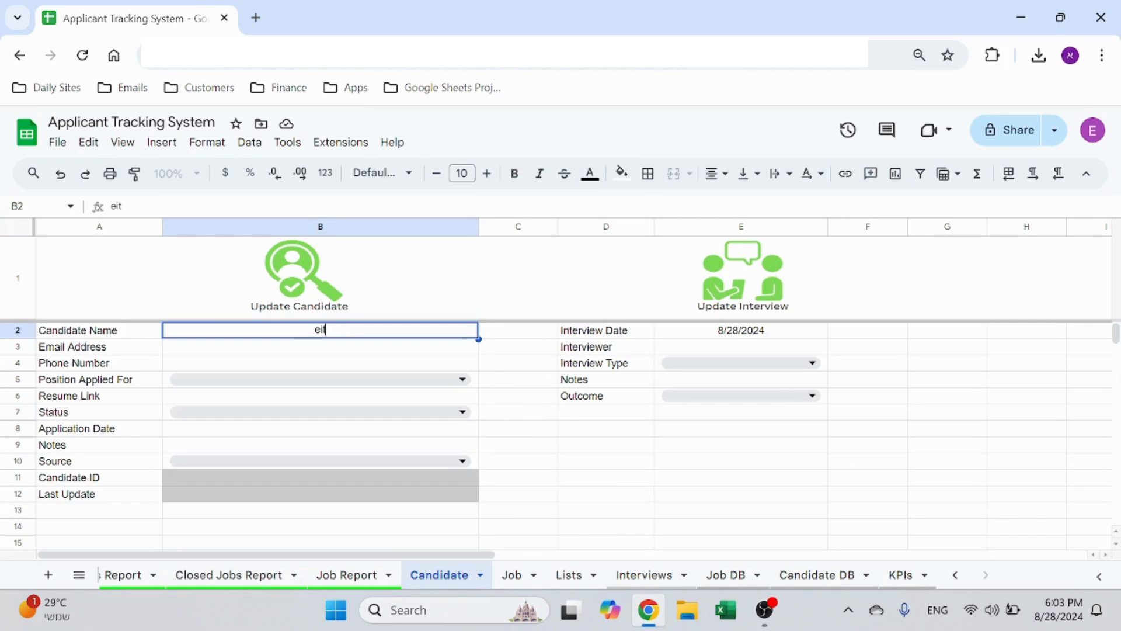
key("BackSpace")
key("BackSpace")
type("hal")
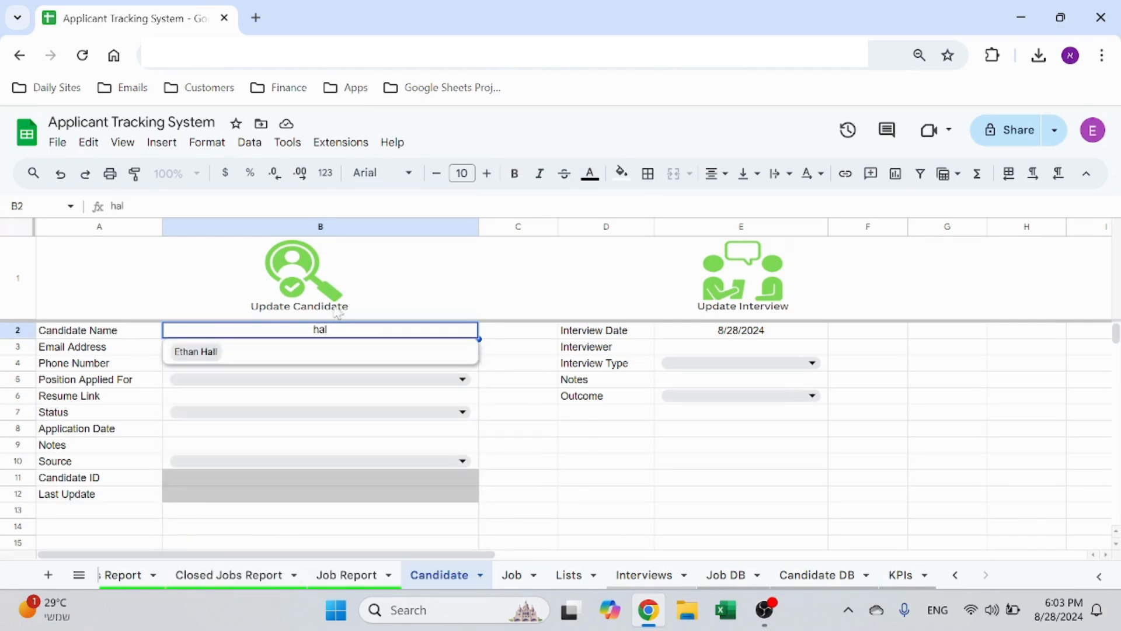
left_click(214, 352)
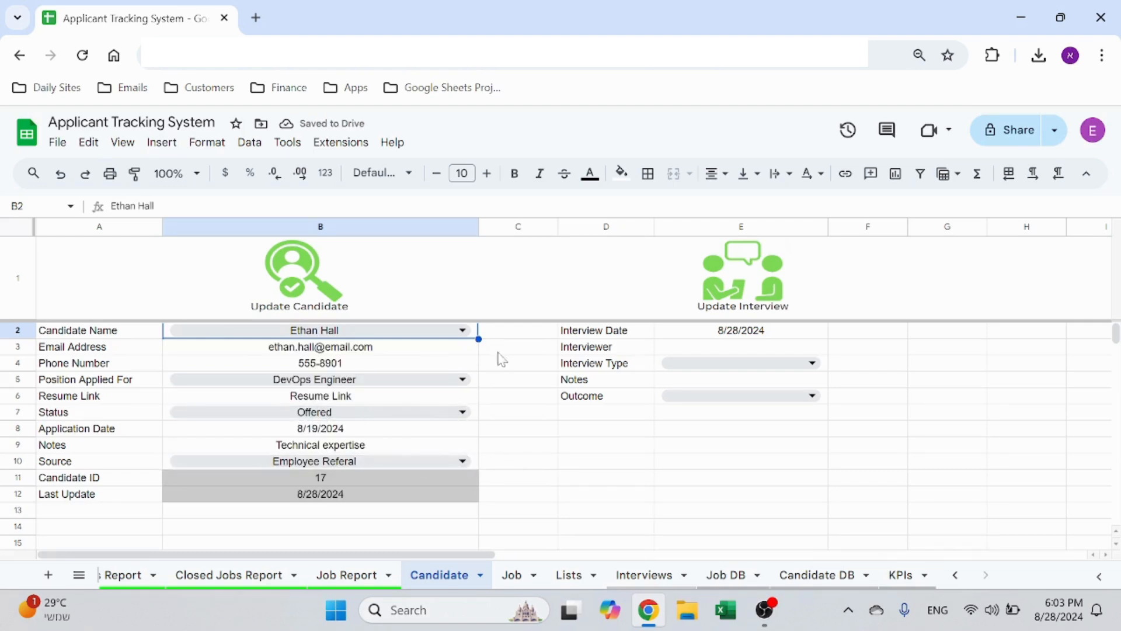
Clear the loaded record from the Candidate form and enter "New Candidate" as the candidate name
key("Delete")
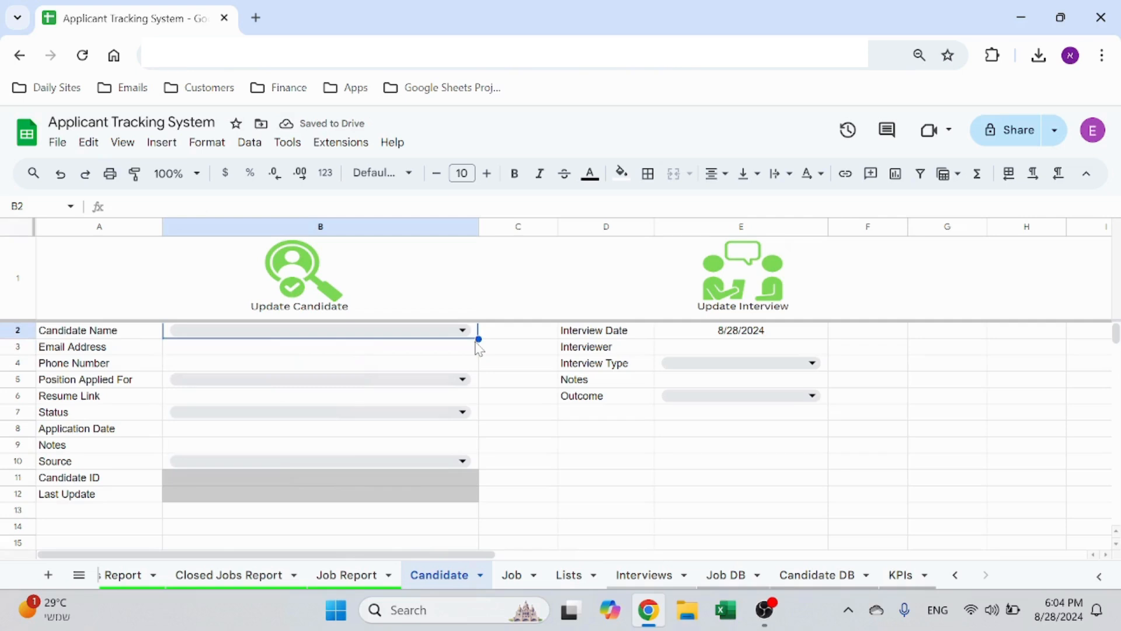
type("New CAn")
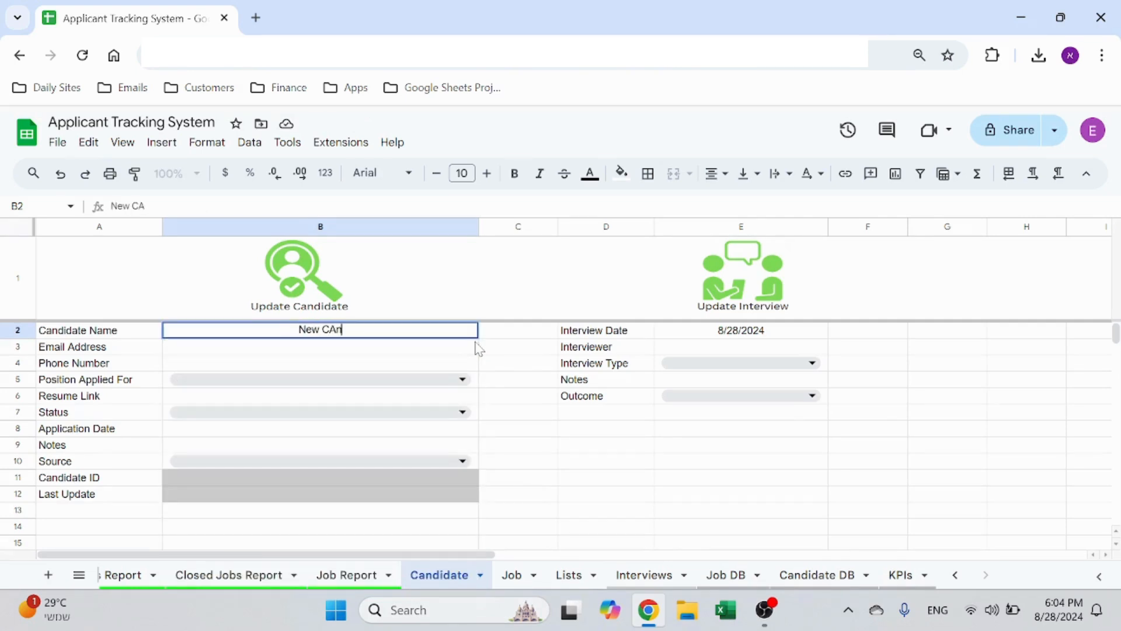
key("BackSpace")
key("BackSpace")
type("andidate")
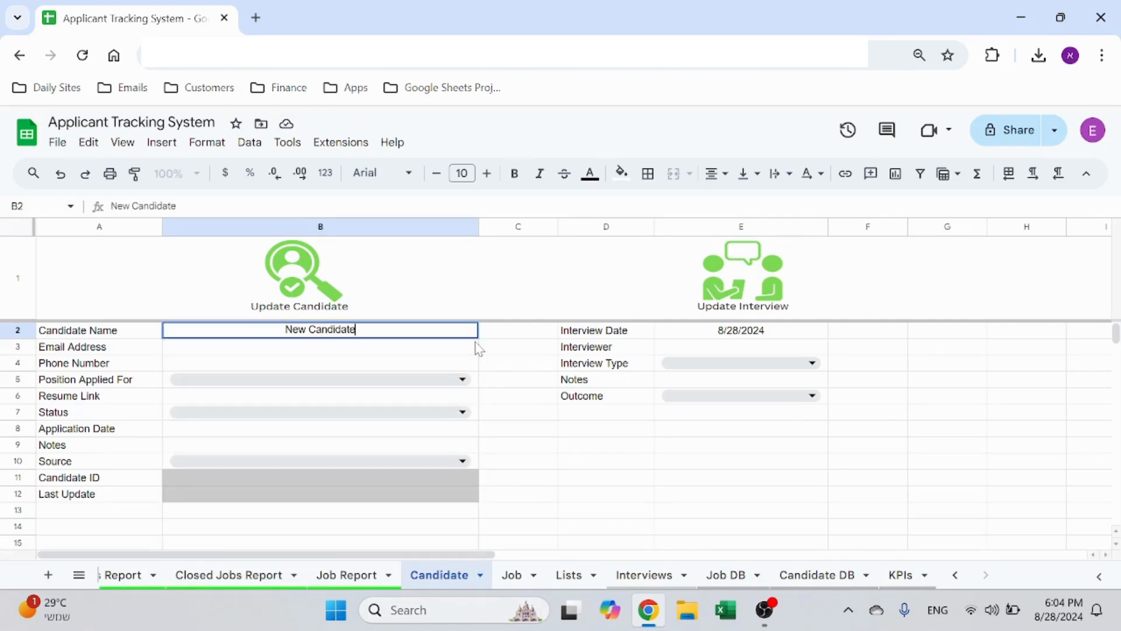
key("Return")
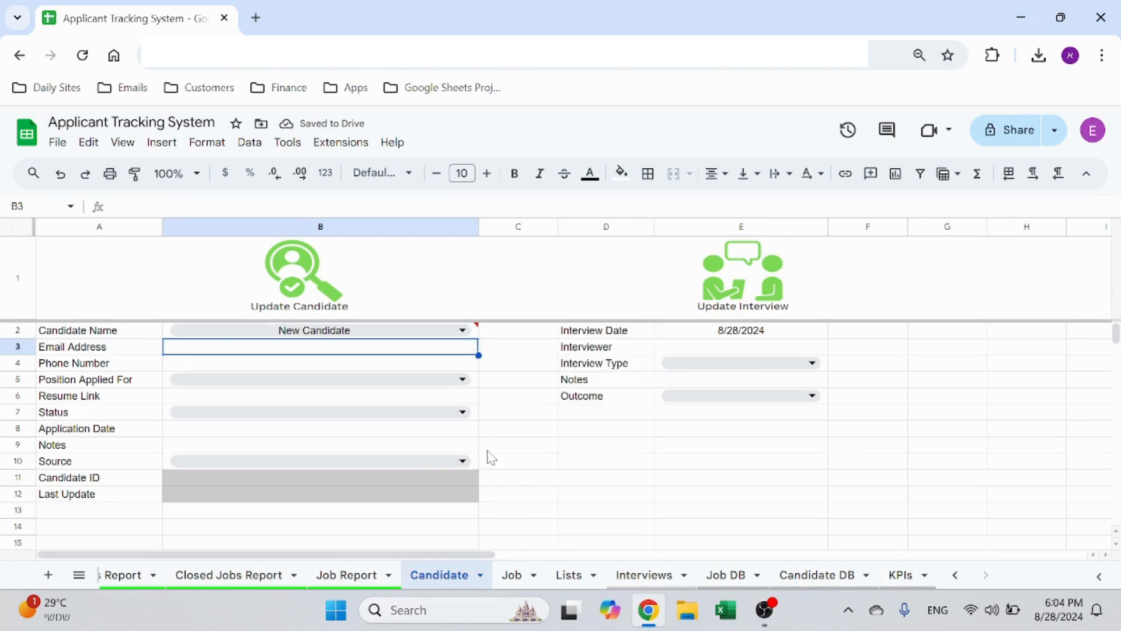
Set the new candidate's Position Applied For to New Job
key("Down")
key("Down")
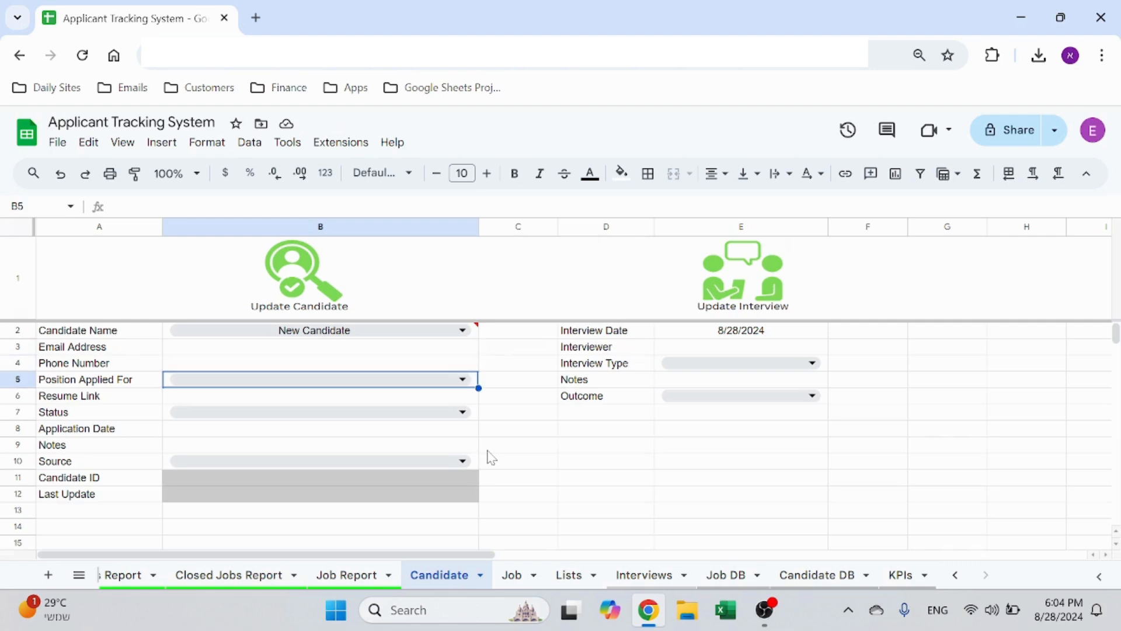
left_click(461, 379)
scroll(350, 467, "down", 1)
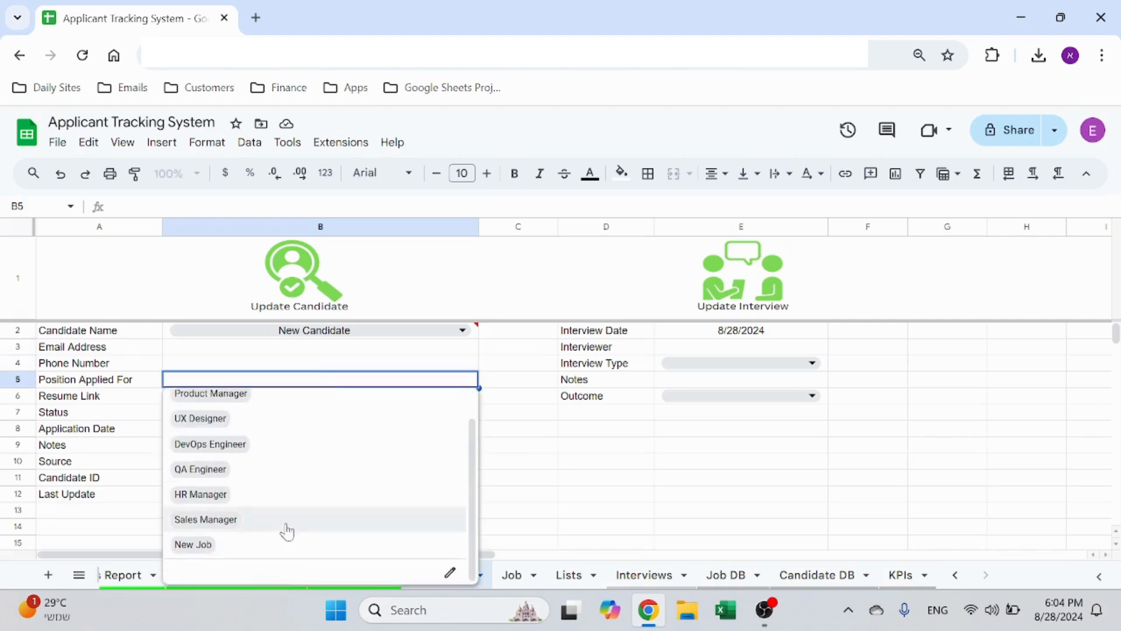
left_click(236, 553)
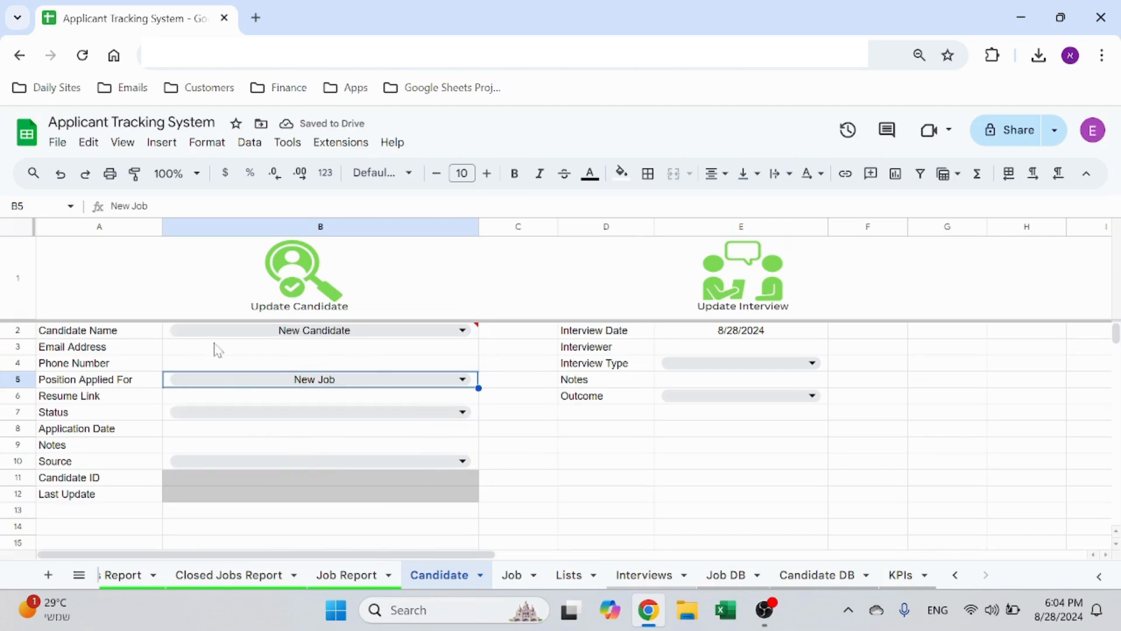
Fill in the new candidate's email address and phone number
left_click(391, 349)
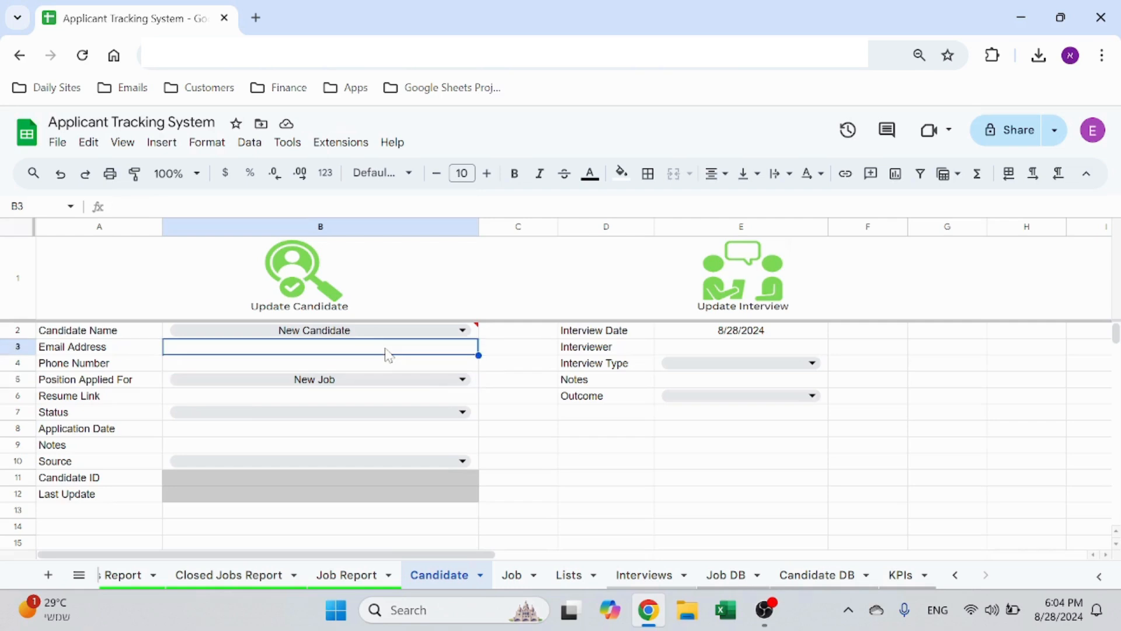
type("n")
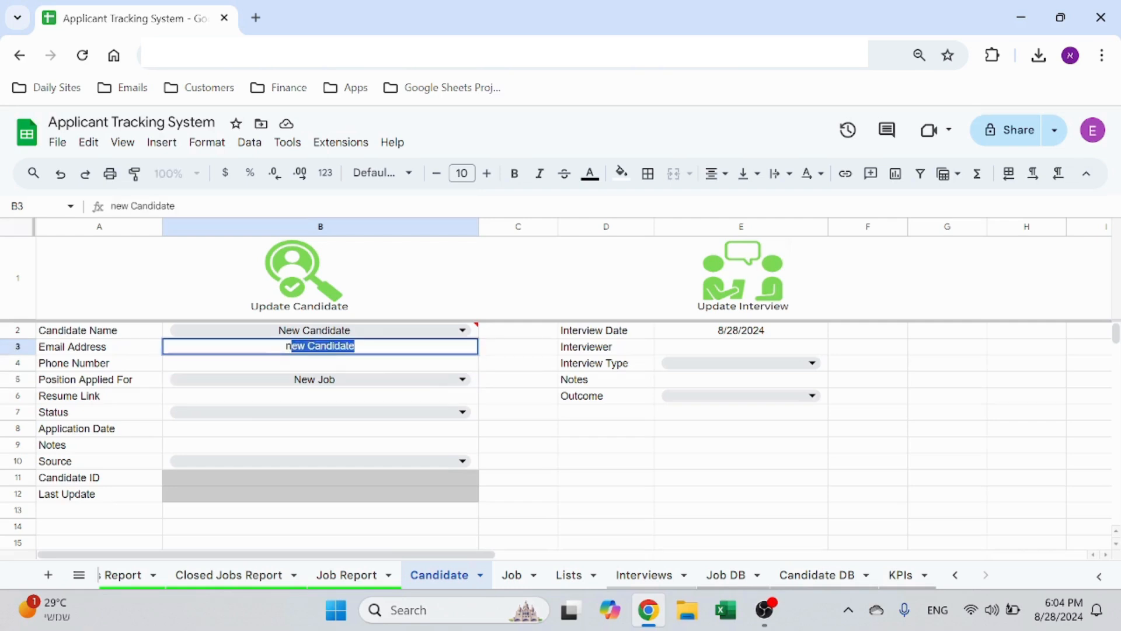
type("ew@email.com")
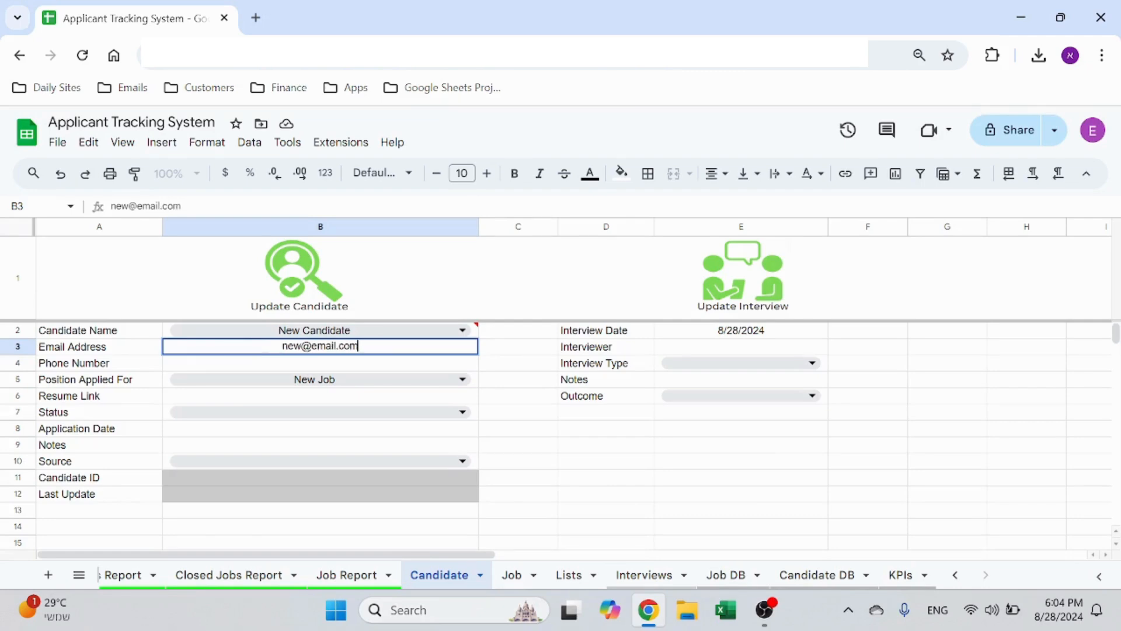
key("Tab")
key("Down")
key("Left")
type("1234")
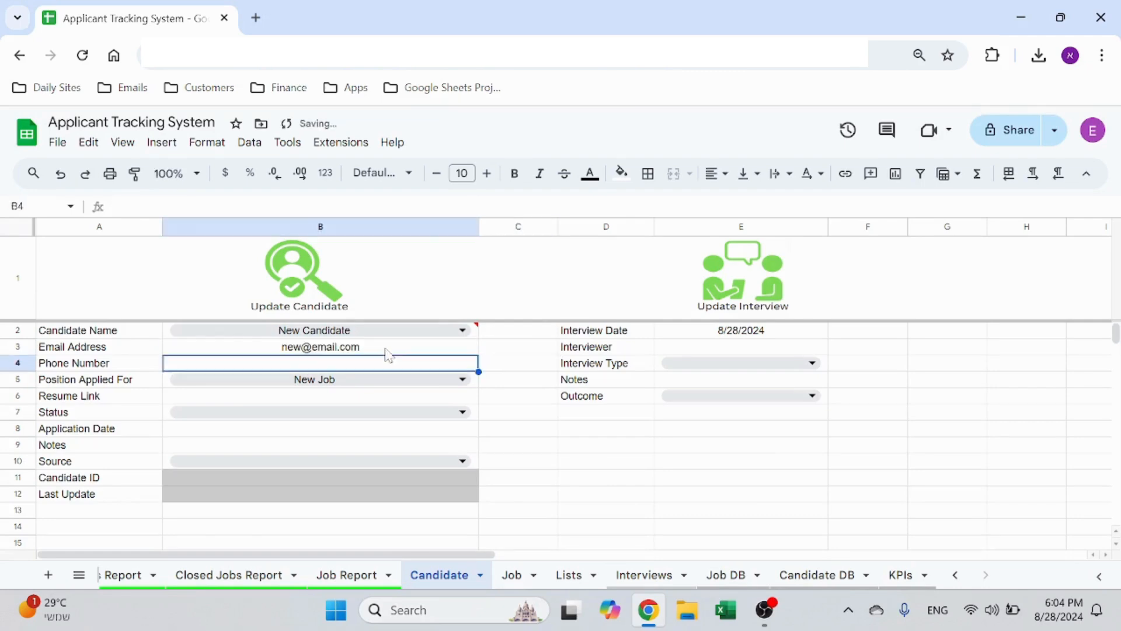
left_click(385, 348)
key("Down")
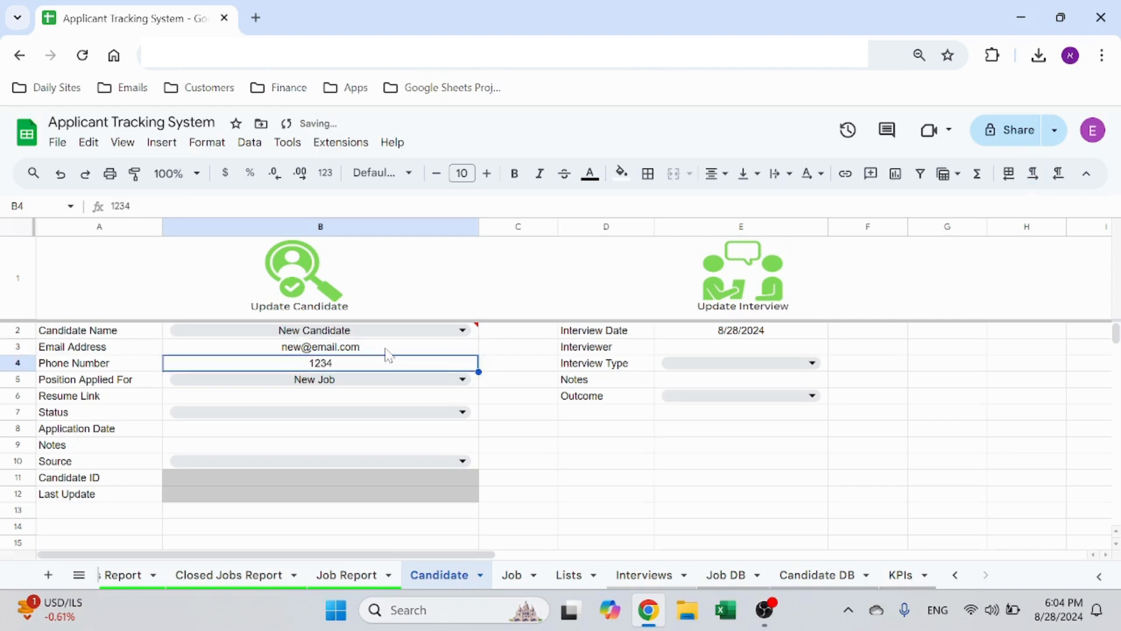
Enter "Link" as the resume link, set the status to Applied, and enter 8/28/2024 as the application date
left_click(362, 403)
type("Link")
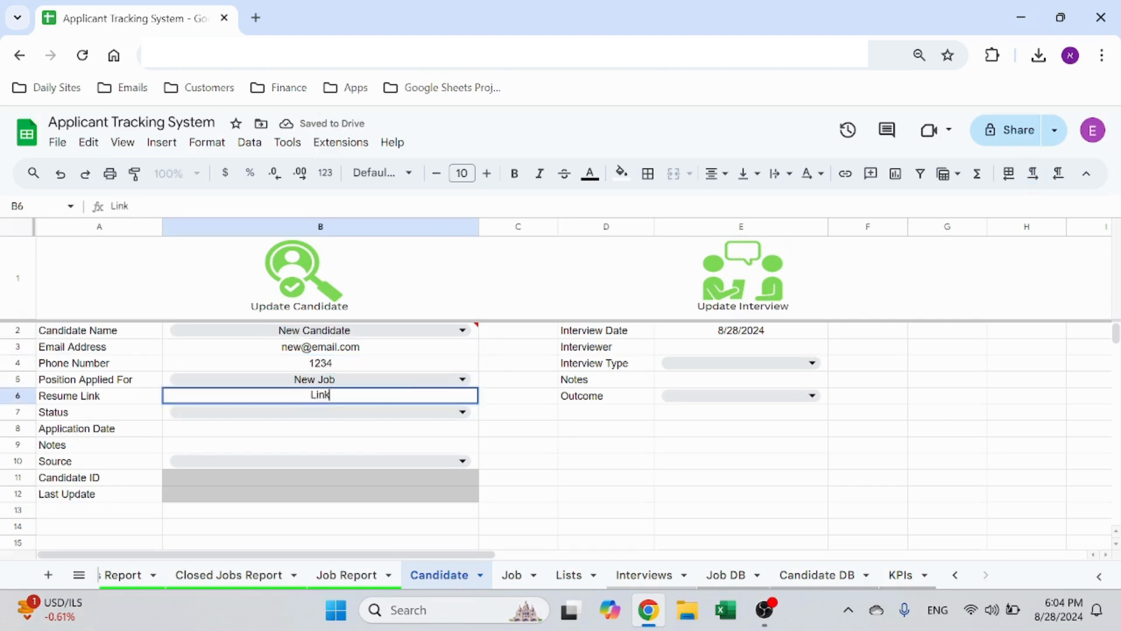
key("Return")
left_click(459, 412)
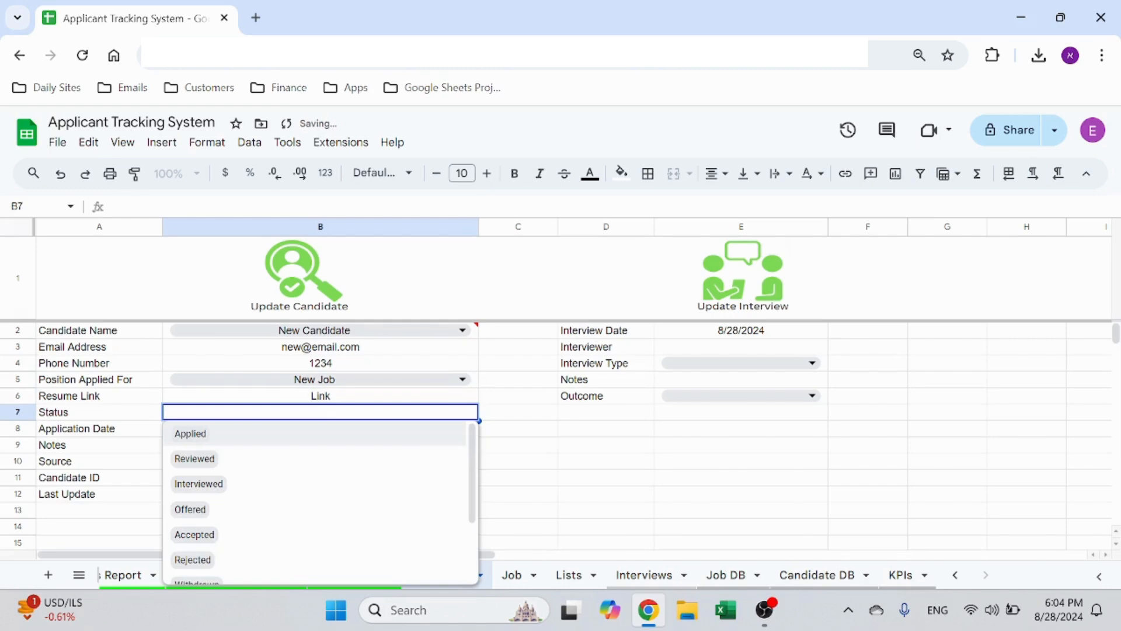
left_click(347, 434)
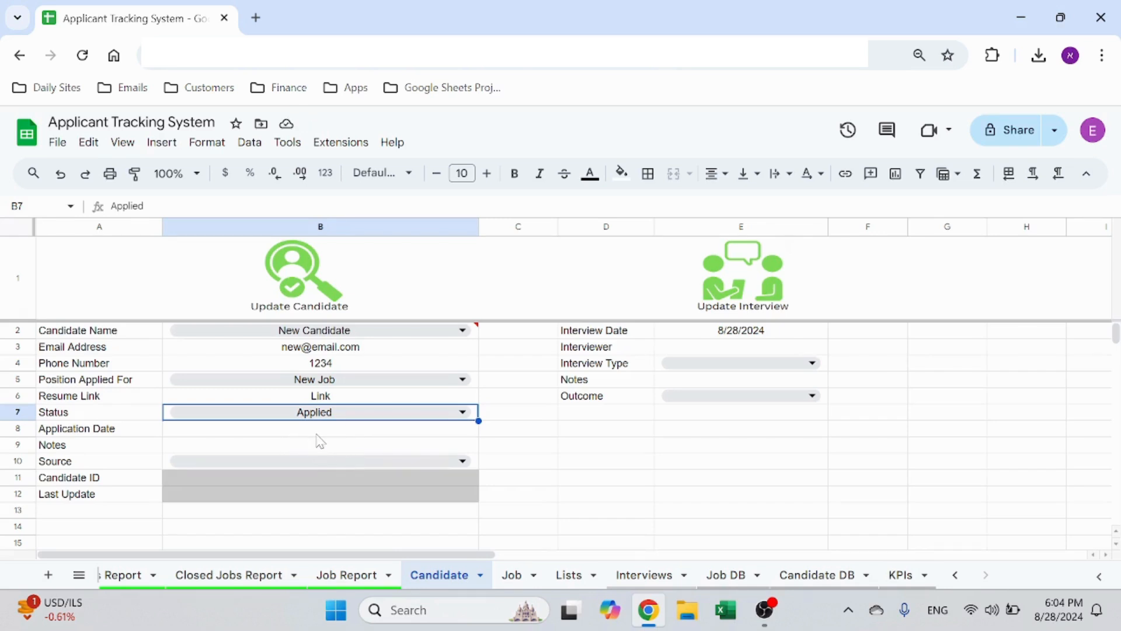
left_click(383, 435)
type("8/28/2024")
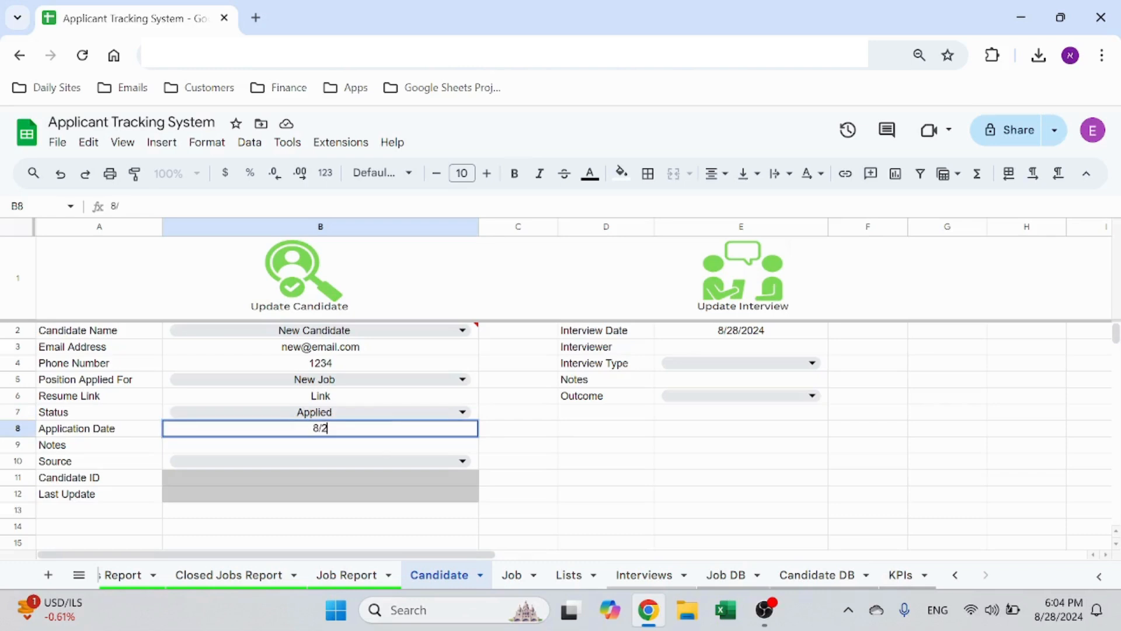
key("Return")
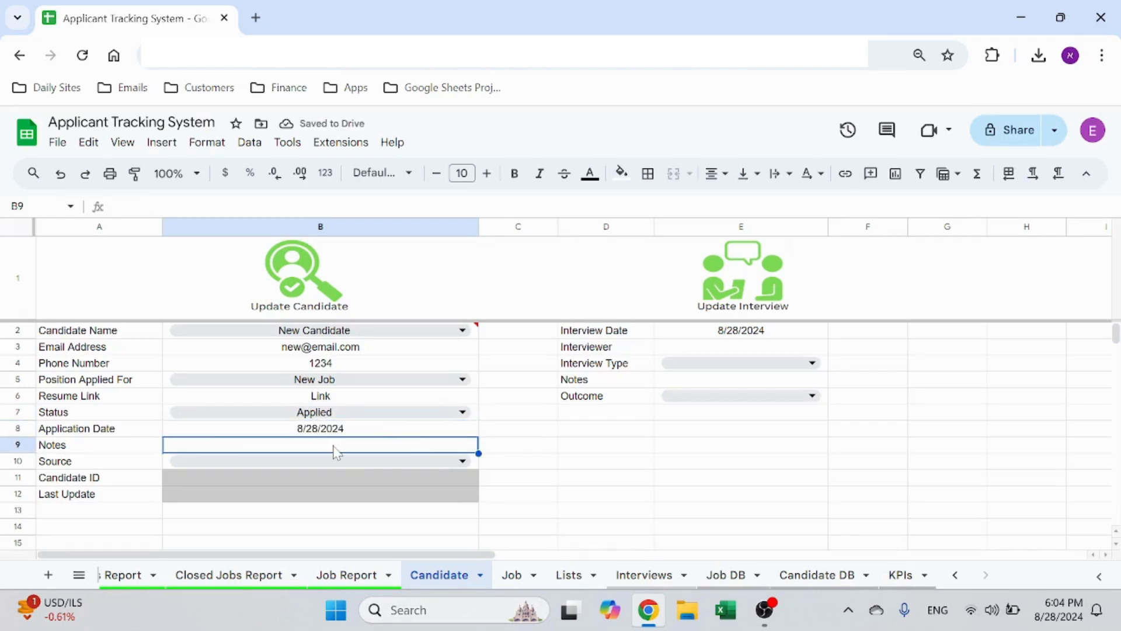
Enter the note "Looks promising", set the source to Indeed, and save the new candidate to the database
type("Lo")
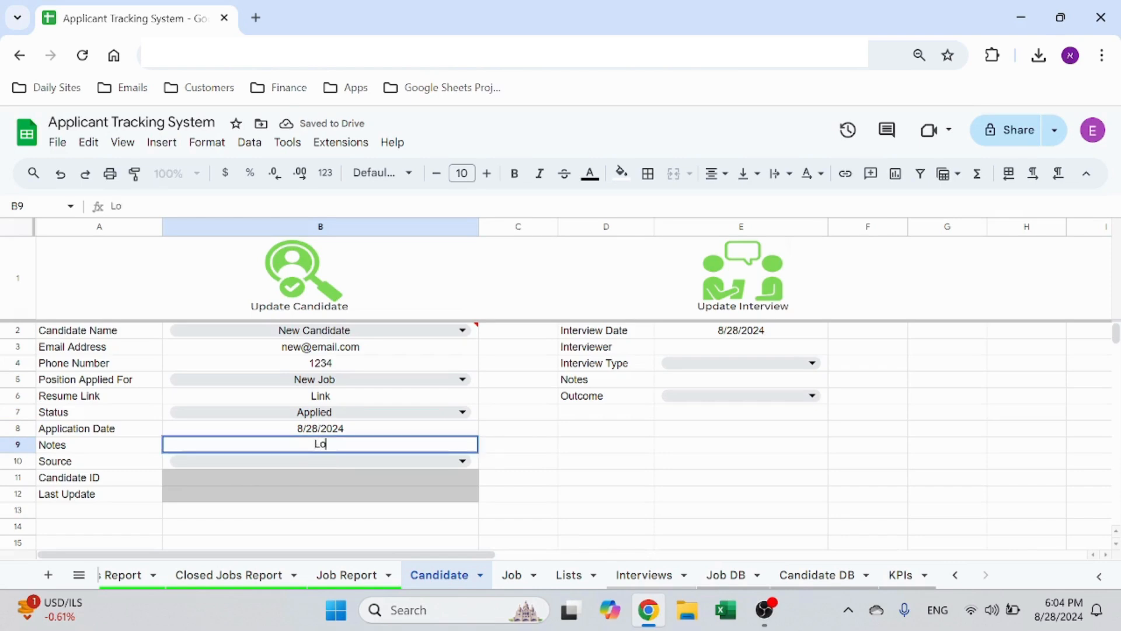
type("oks promisis")
key("BackSpace")
key("BackSpace")
key("BackSpace")
key("BackSpace")
type("ising")
key("Return")
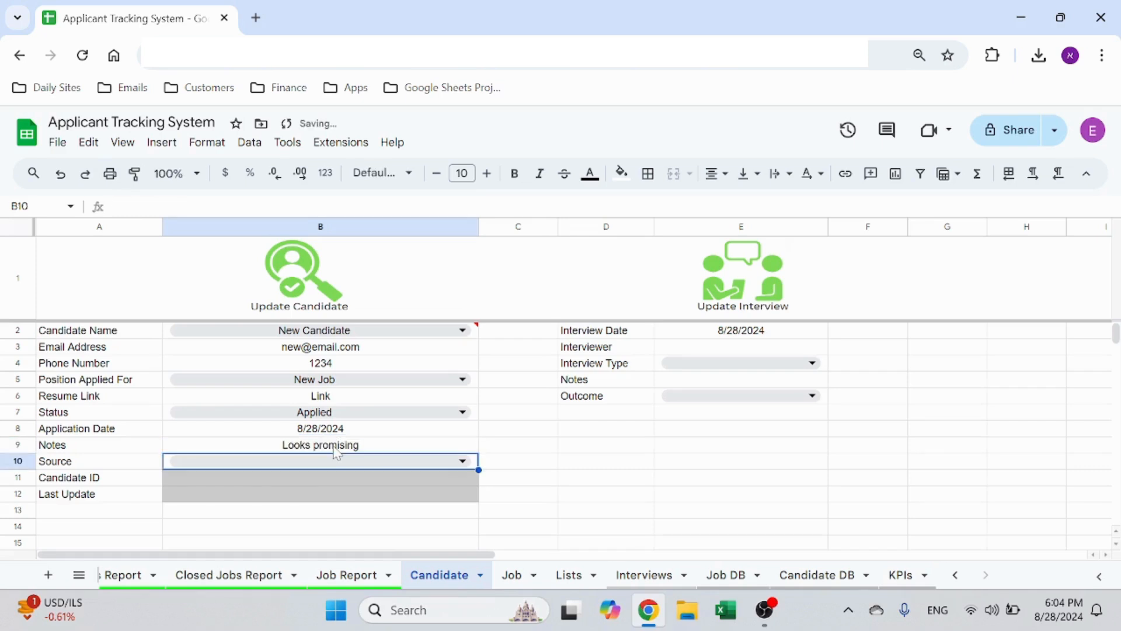
left_click(320, 459)
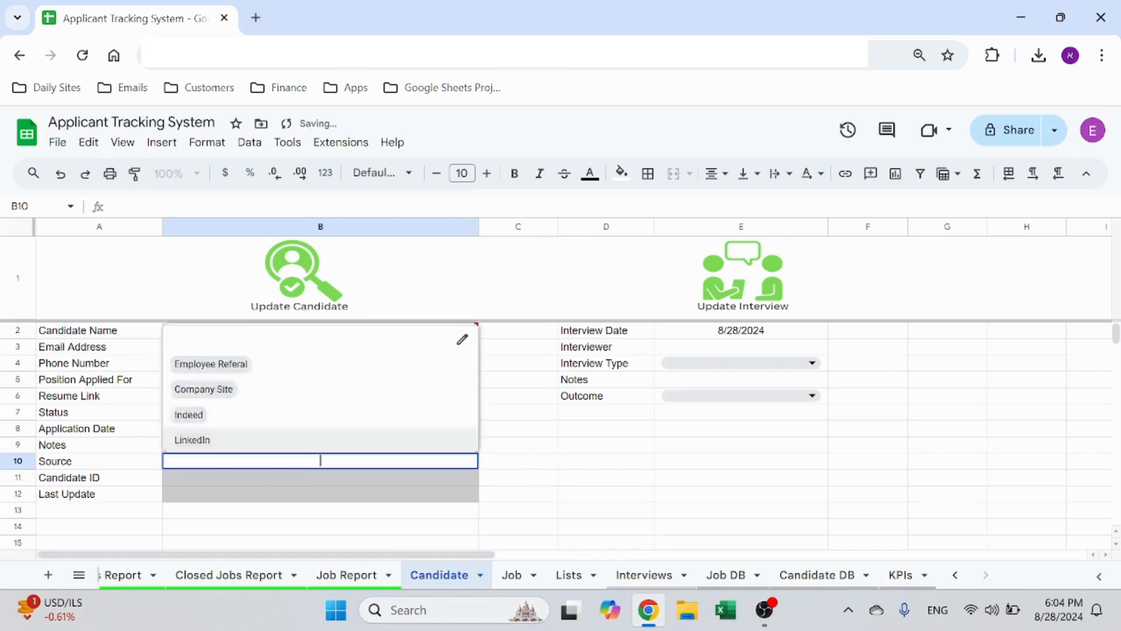
left_click(234, 420)
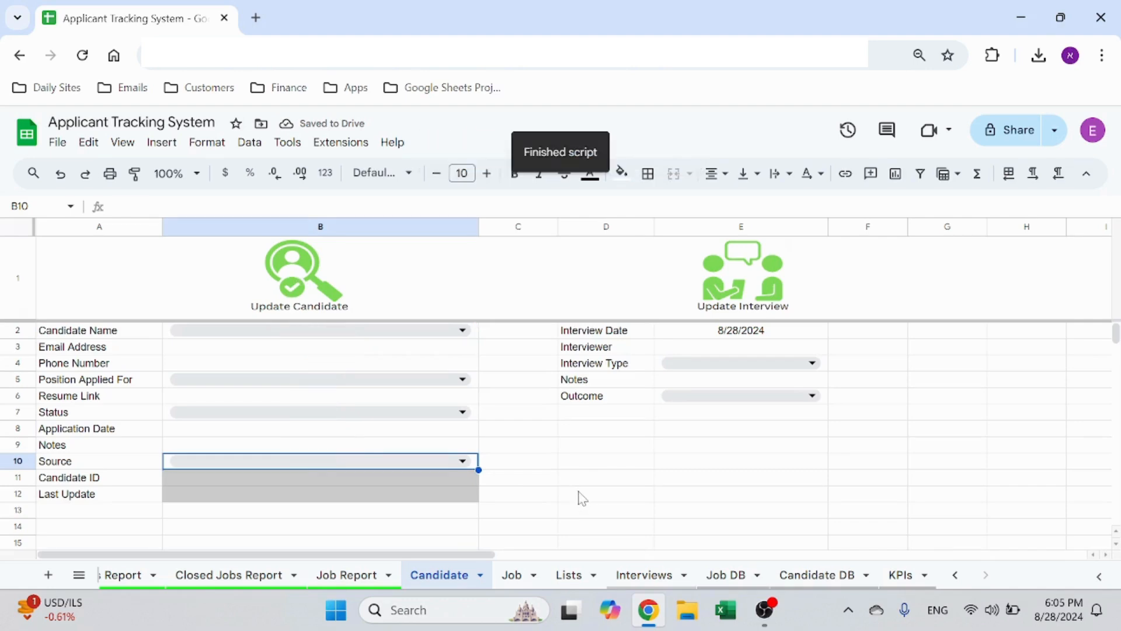
Check for the new candidate at the end of the Candidate DB sheet, and load the New Candidate record on the Candidate sheet
left_click(840, 577)
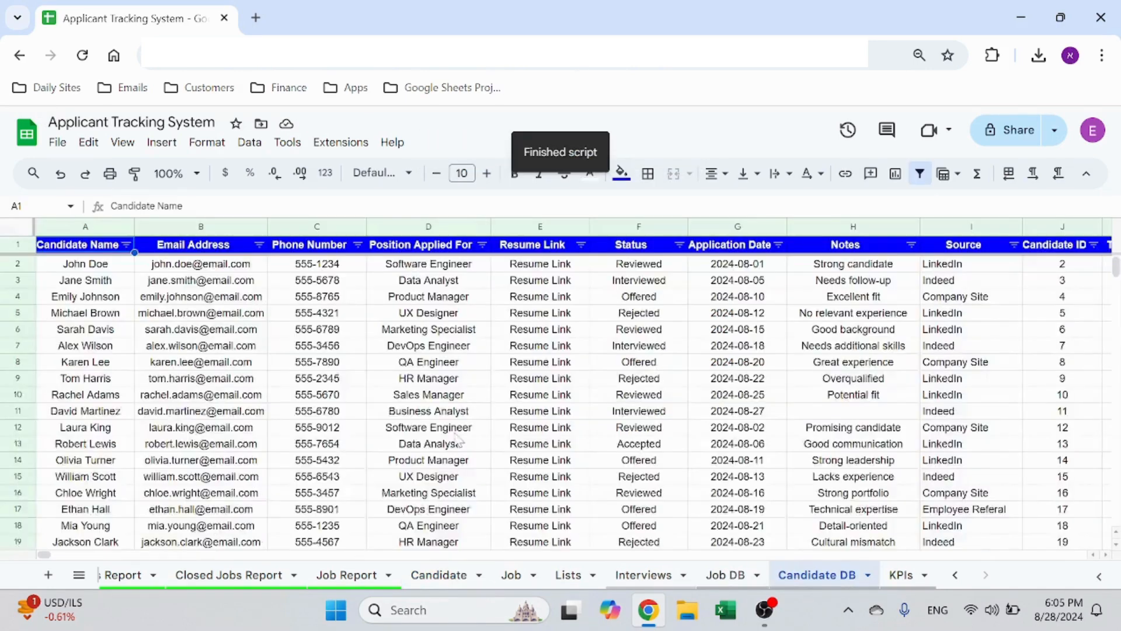
scroll(291, 415, "down", 2)
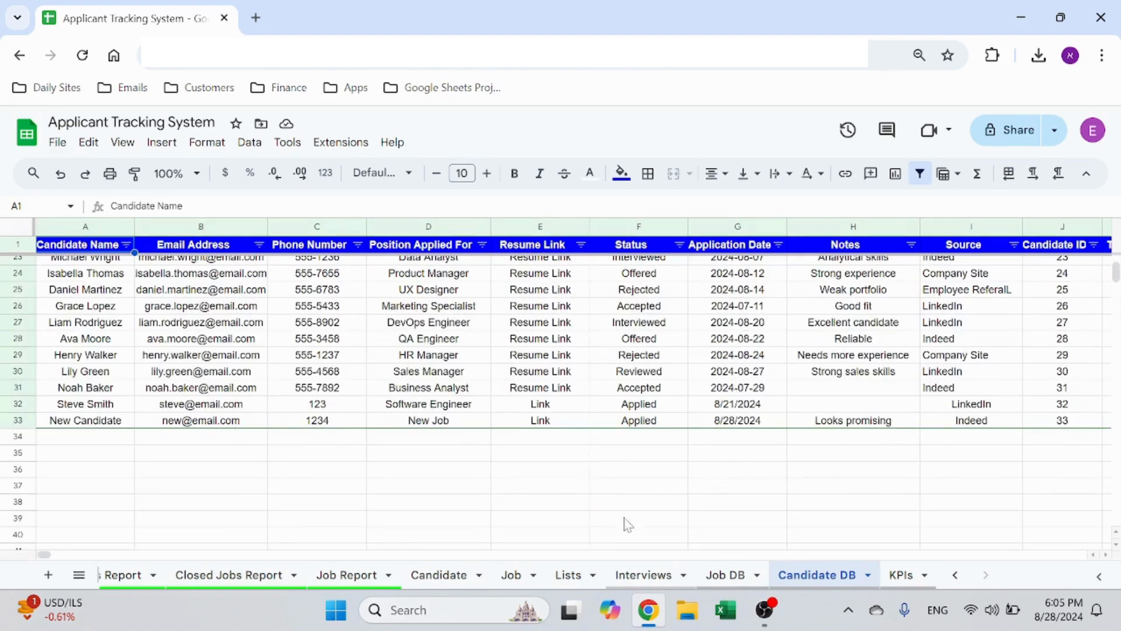
left_click(415, 575)
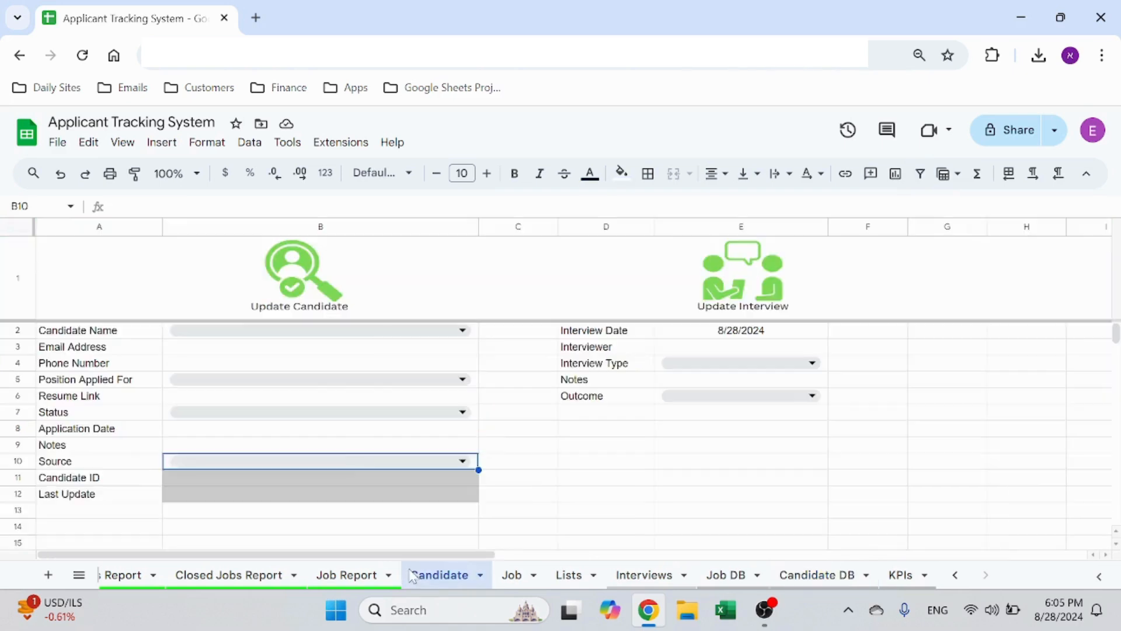
left_click(477, 336)
type("new")
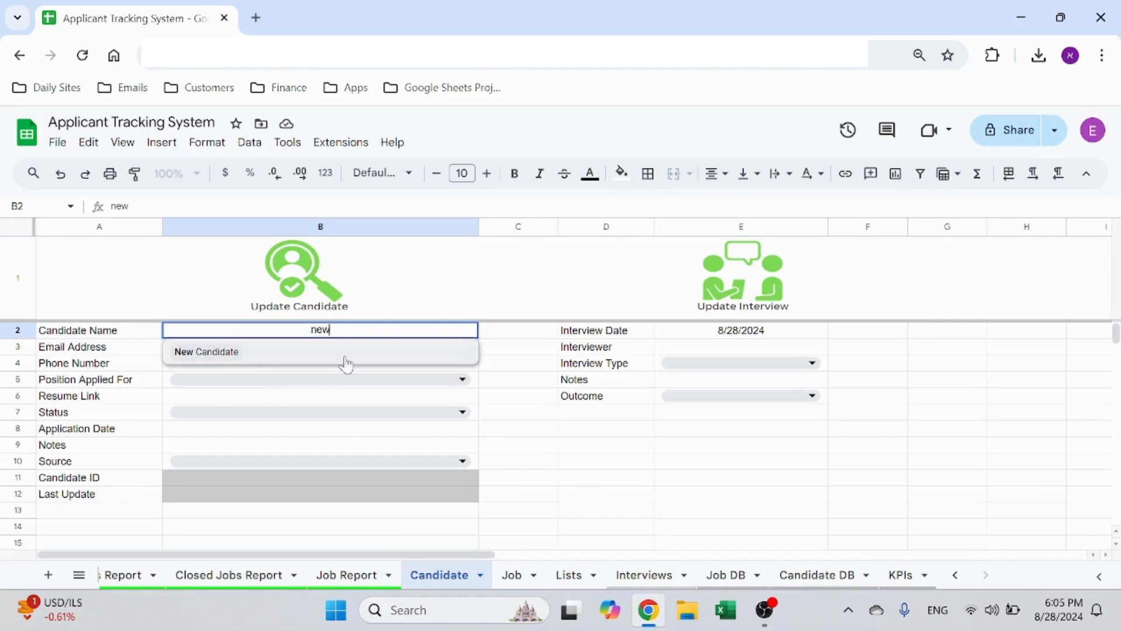
key("Escape")
left_click(458, 337)
key("Escape")
type("new")
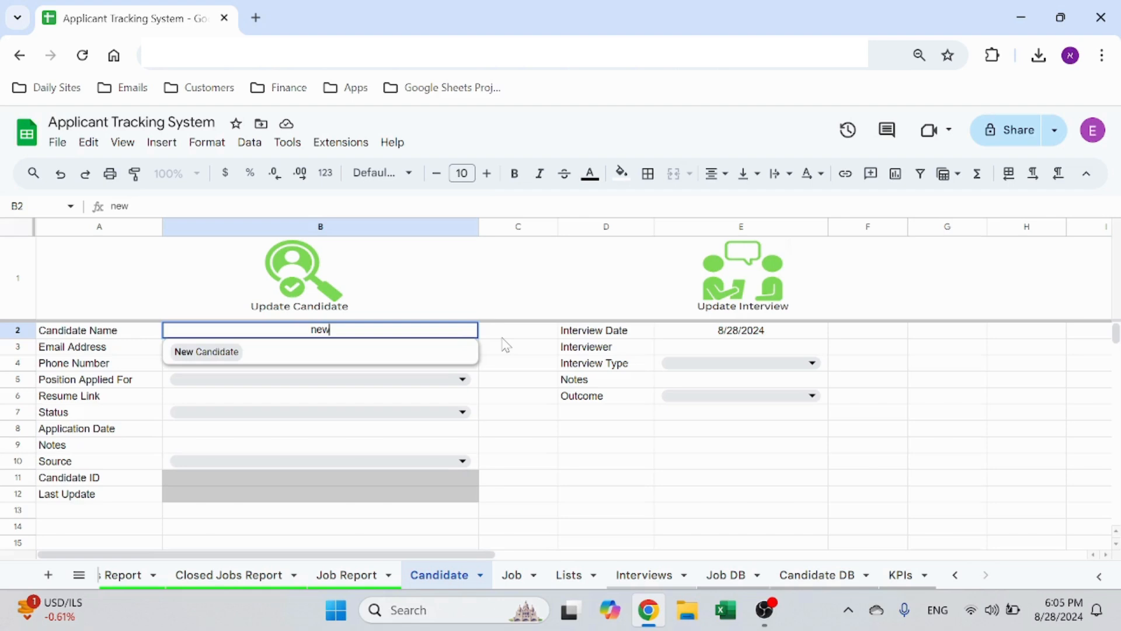
left_click(198, 352)
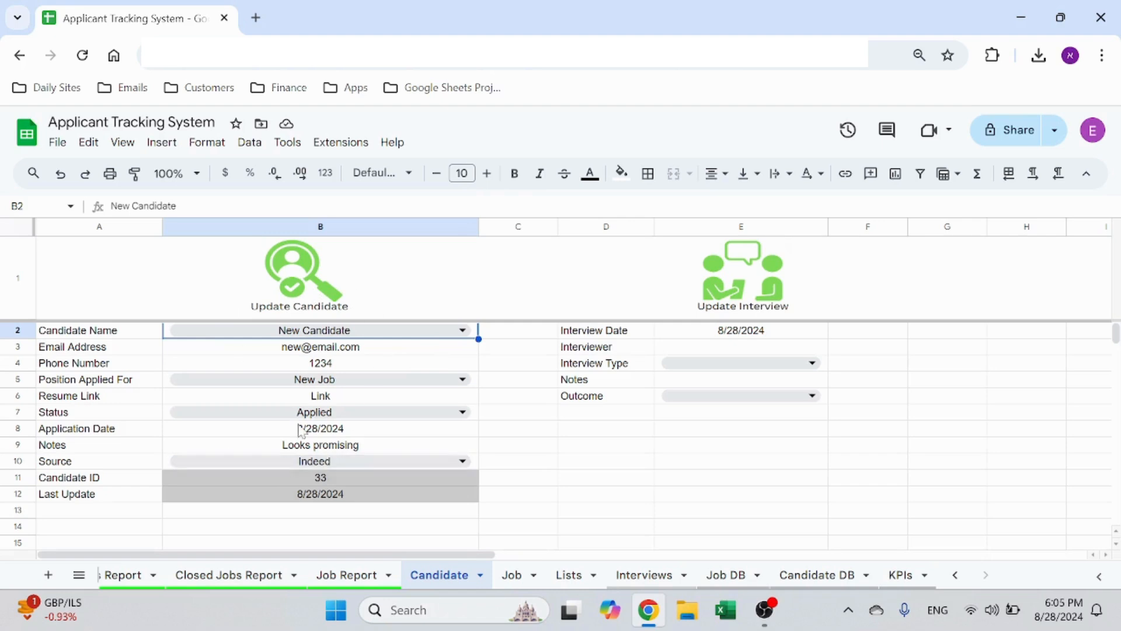
Set the interview date for the loaded candidate to 8/29/2024
left_click(754, 339)
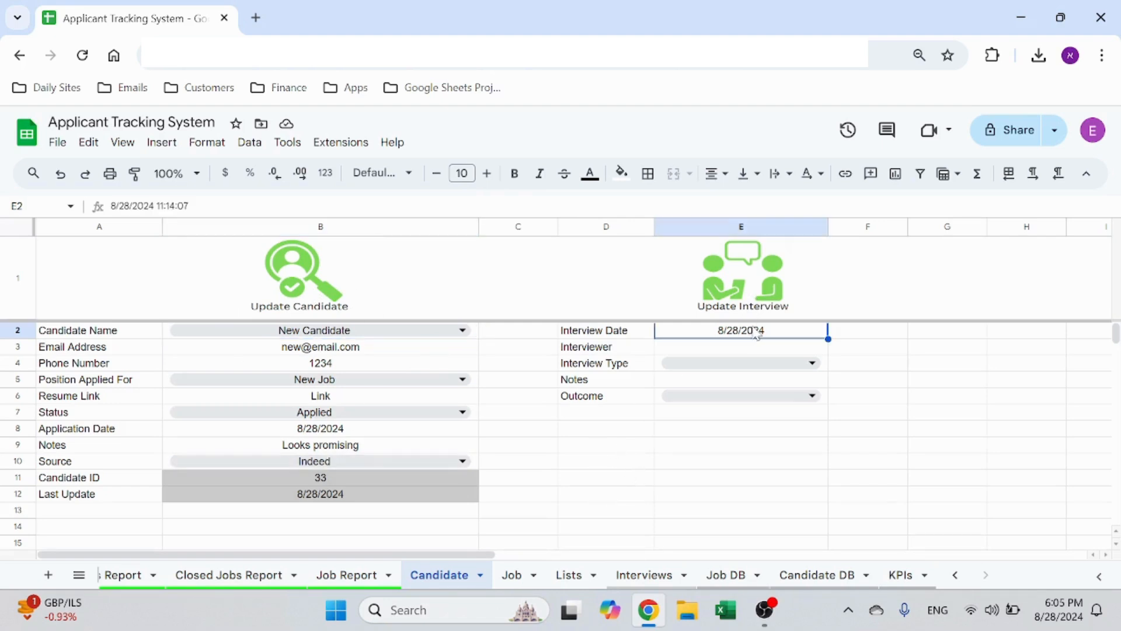
double_click(757, 339)
left_click(764, 488)
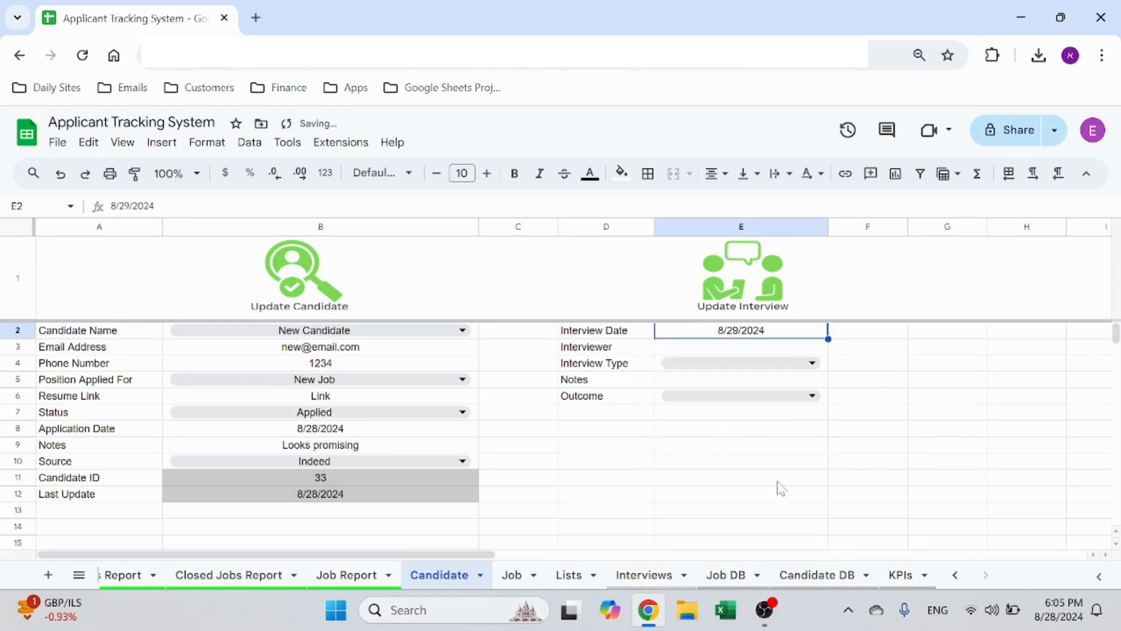
Enter "Me" as the interviewer, and set the interview type to Phone and the outcome to Passed
left_click(782, 347)
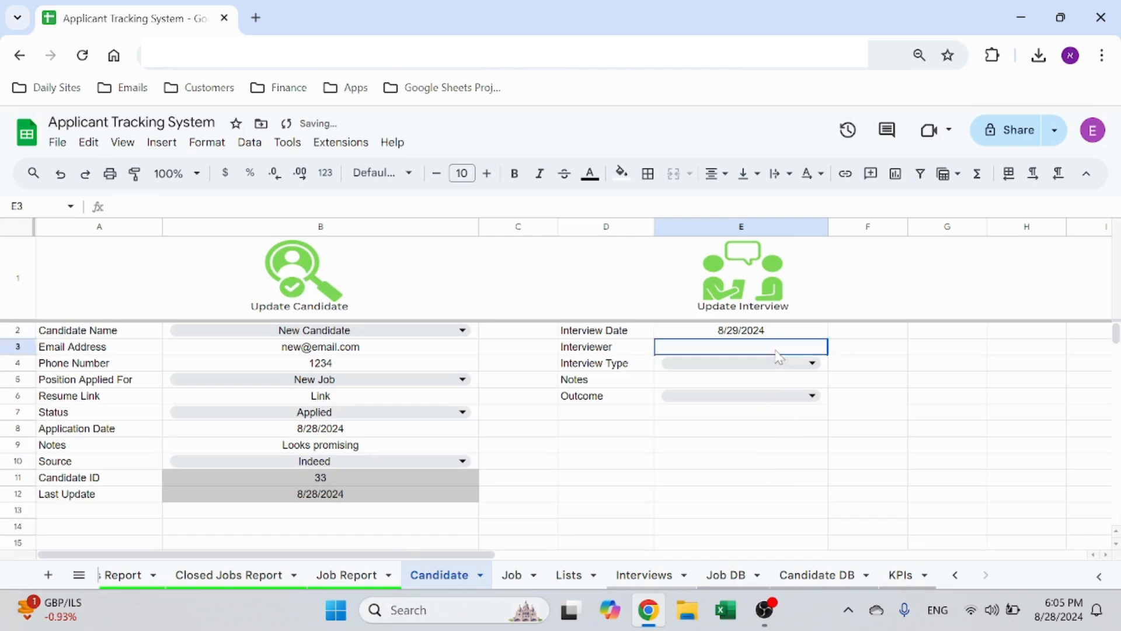
type("Me")
key("Return")
left_click(812, 364)
left_click(760, 389)
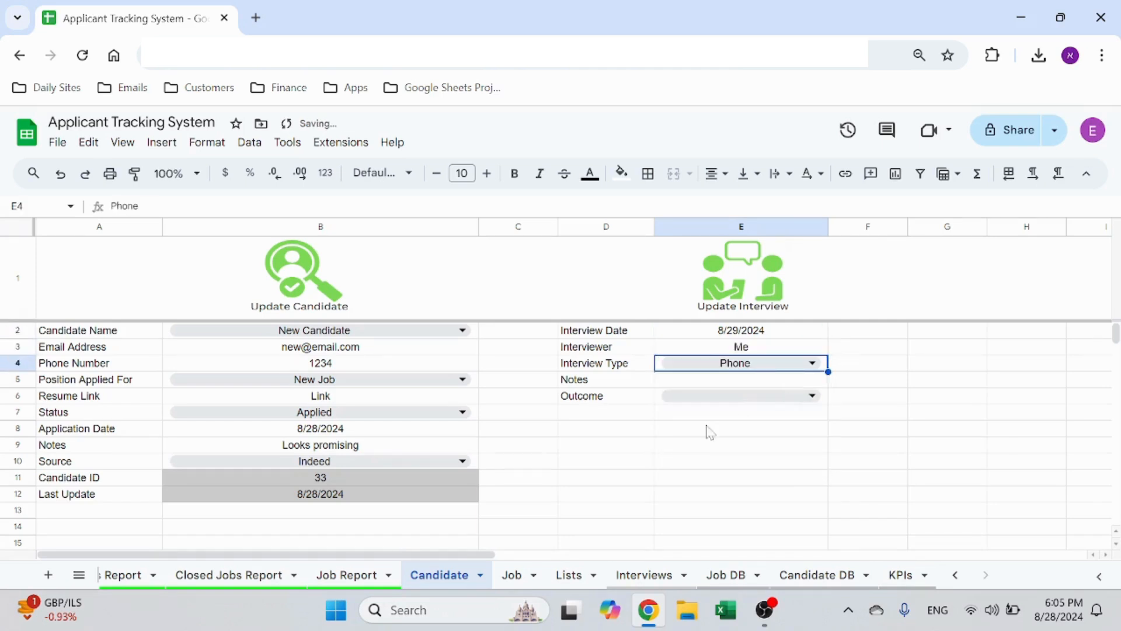
left_click(815, 401)
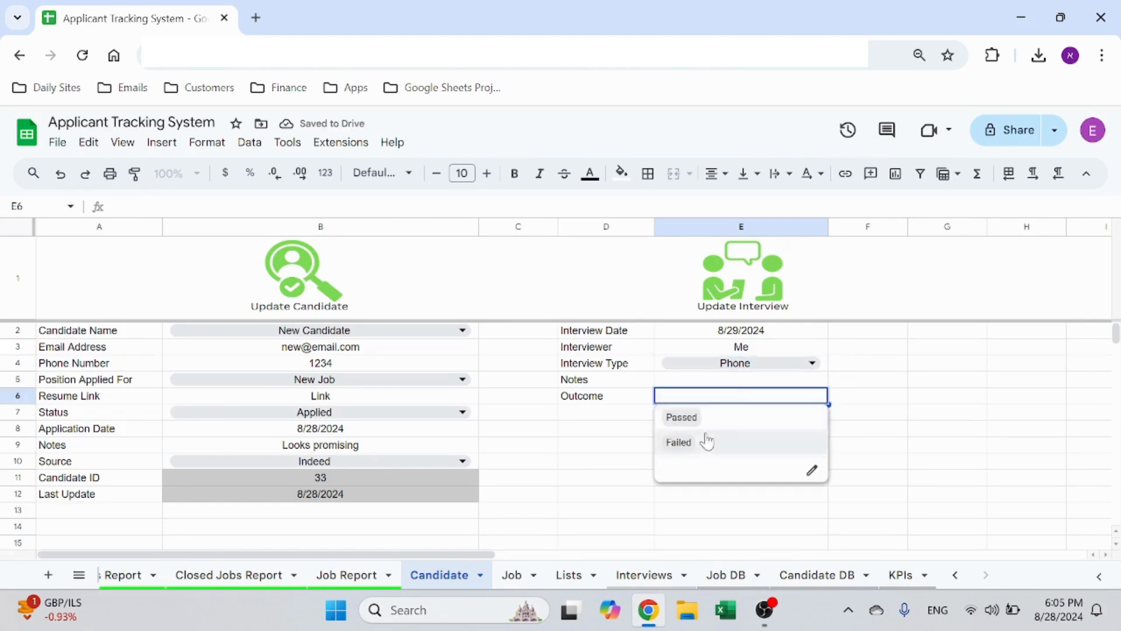
left_click(718, 419)
Enter the interview note "Intersting" and save the interview record with Update Interview
left_click(744, 380)
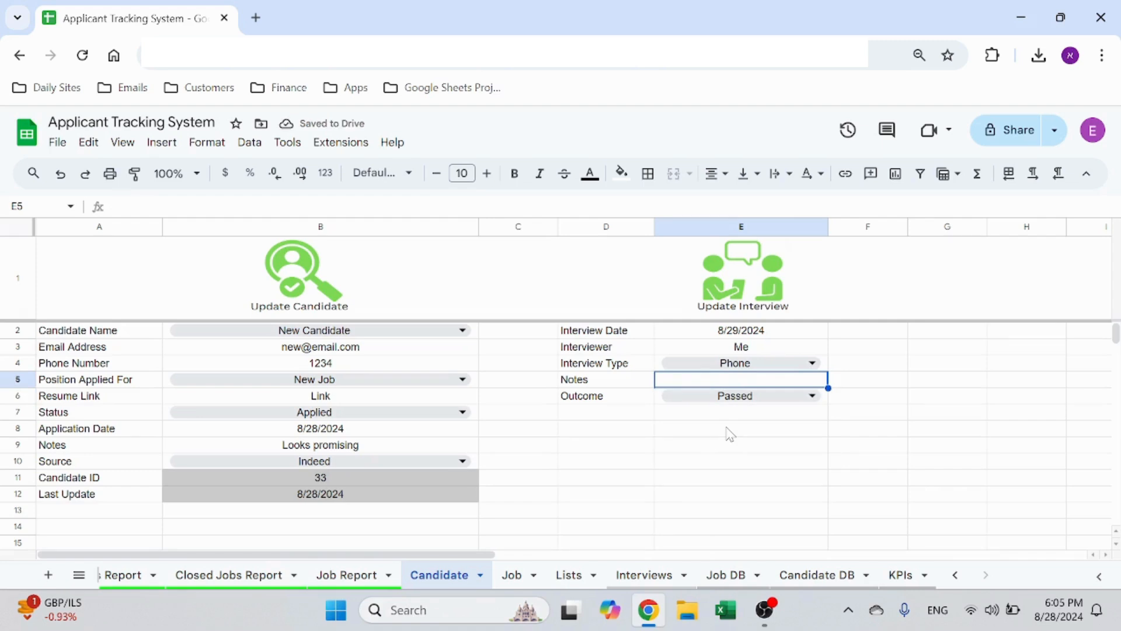
type("L")
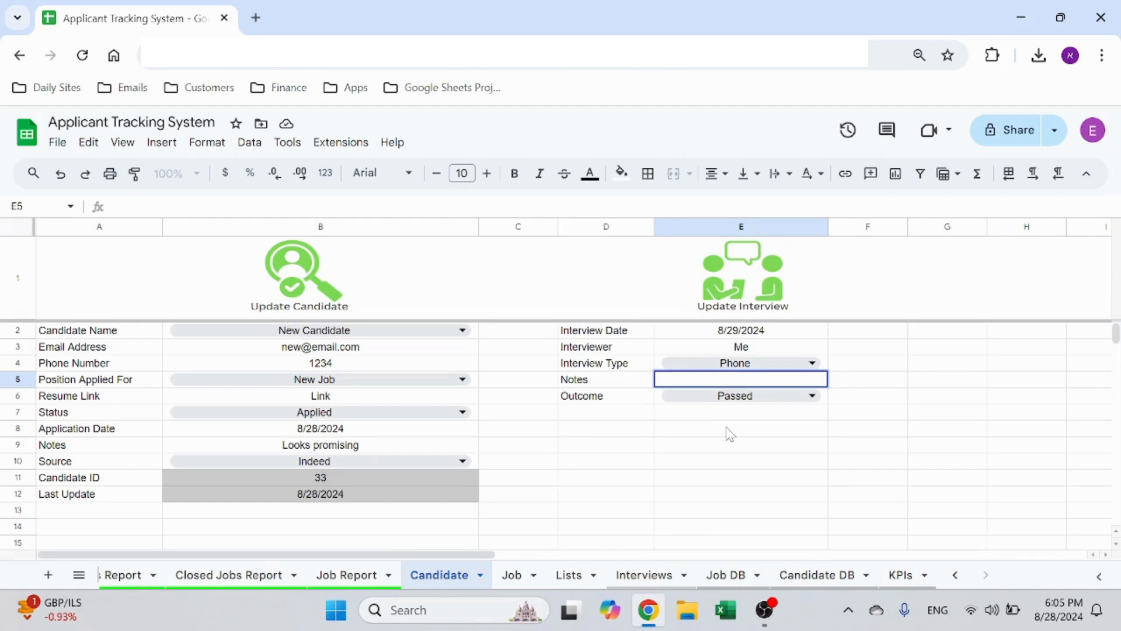
type("ntersting")
key("Return")
left_click(730, 432)
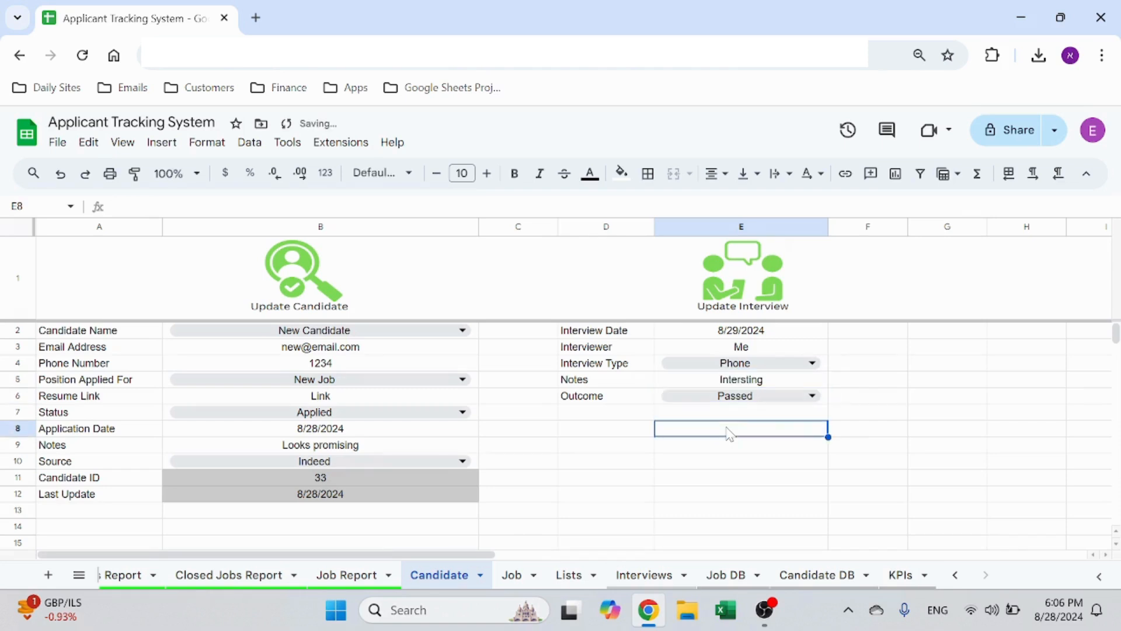
left_click(738, 306)
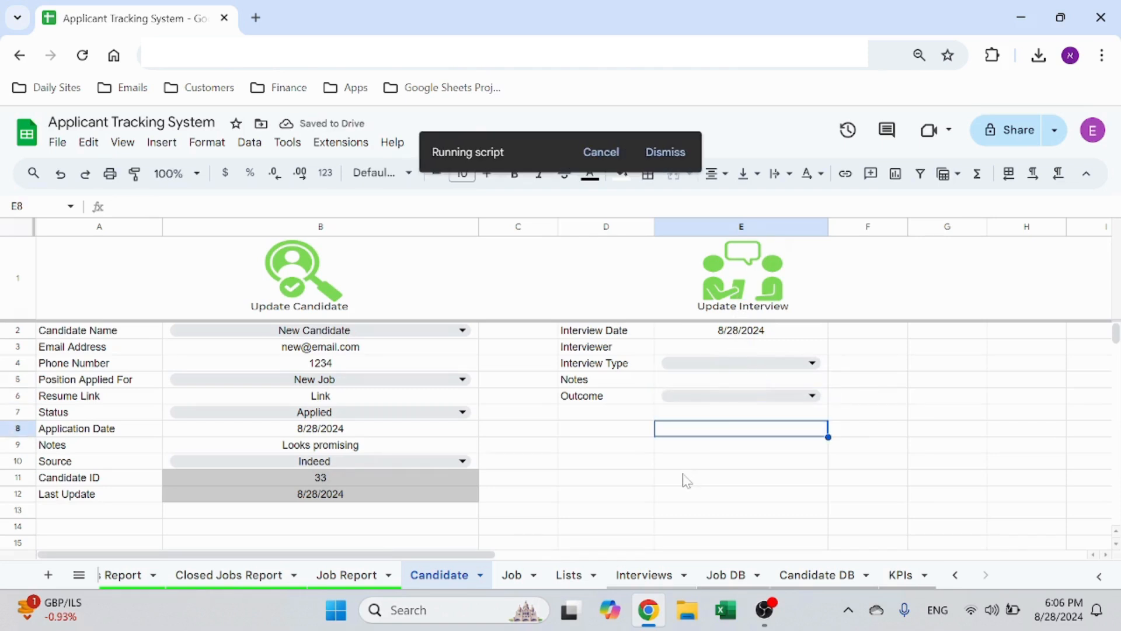
Examine the New Candidate row at the end of the Interviews sheet, checking each field from candidate name to position applied for
left_click(643, 575)
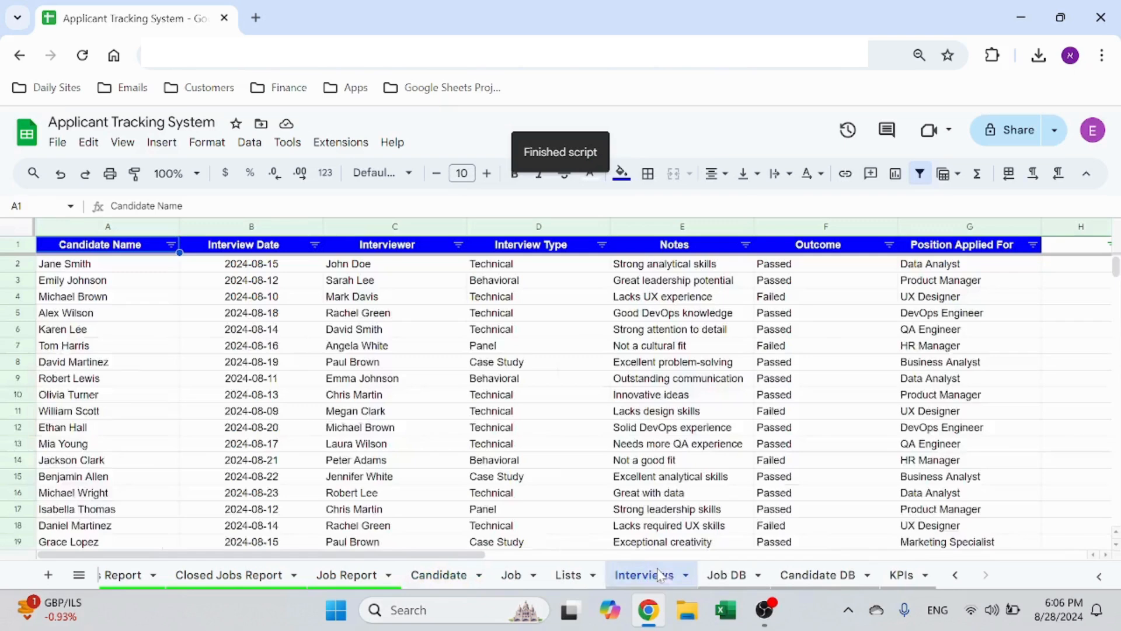
scroll(355, 431, "down", 5)
scroll(281, 471, "up", 2)
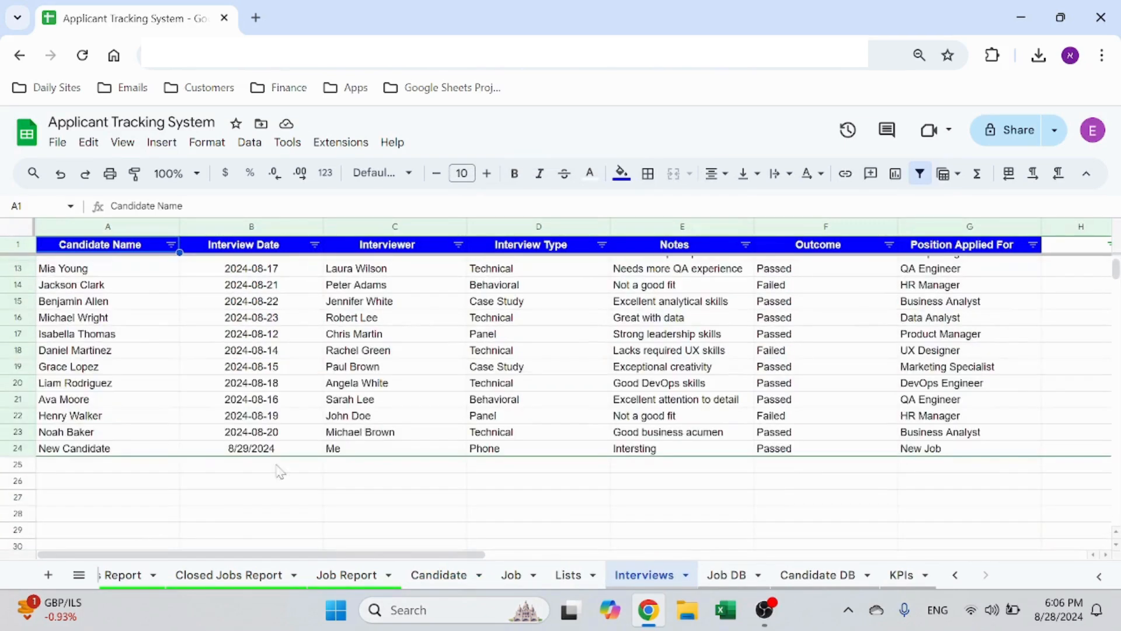
left_click(137, 451)
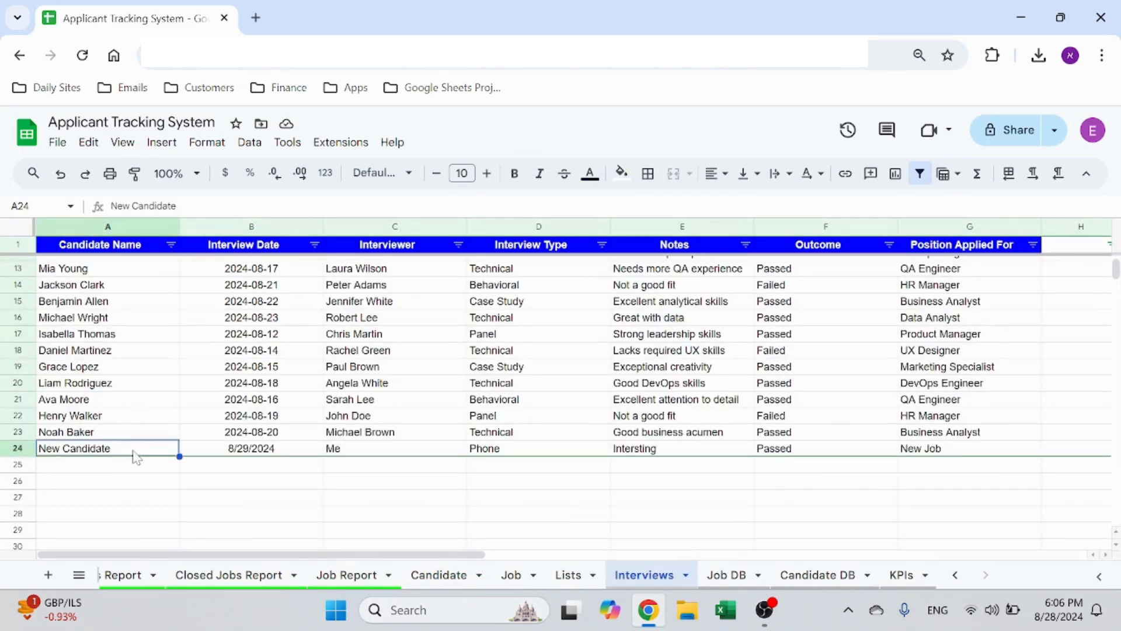
left_click(263, 450)
left_click(383, 450)
left_click(584, 451)
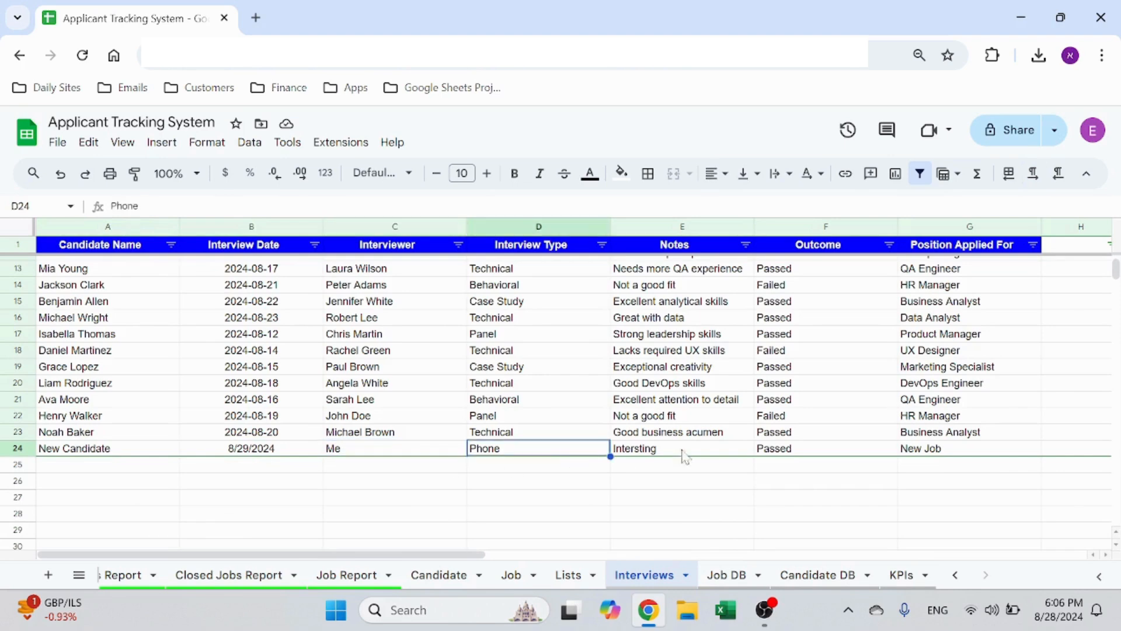
left_click(724, 452)
left_click(836, 454)
left_click(988, 455)
left_click(720, 468)
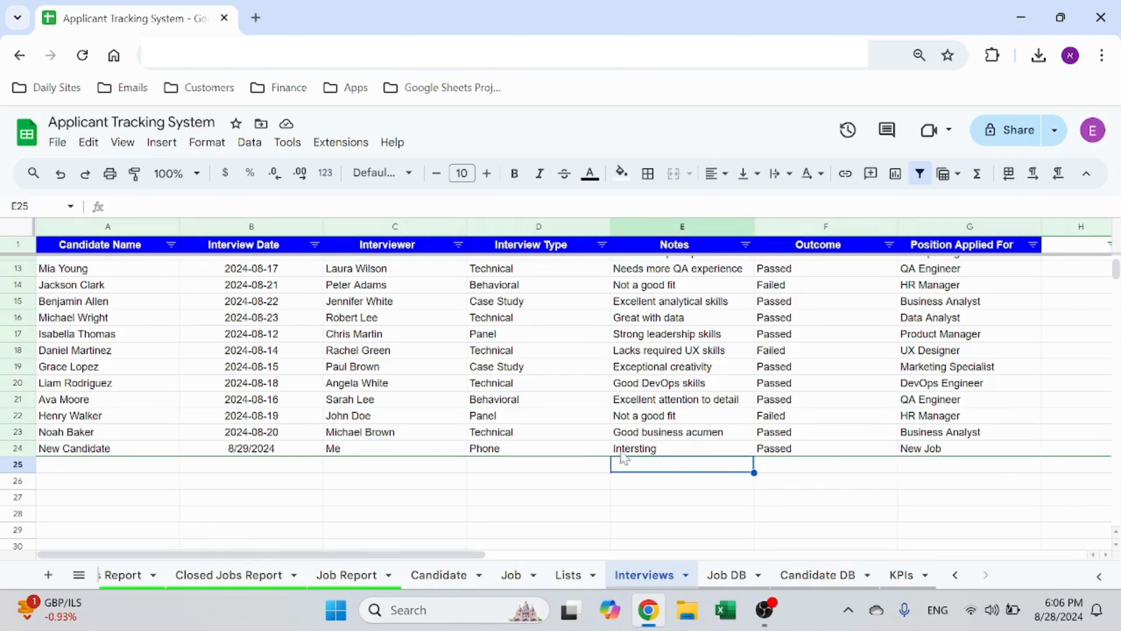
scroll(575, 450, "up", 5)
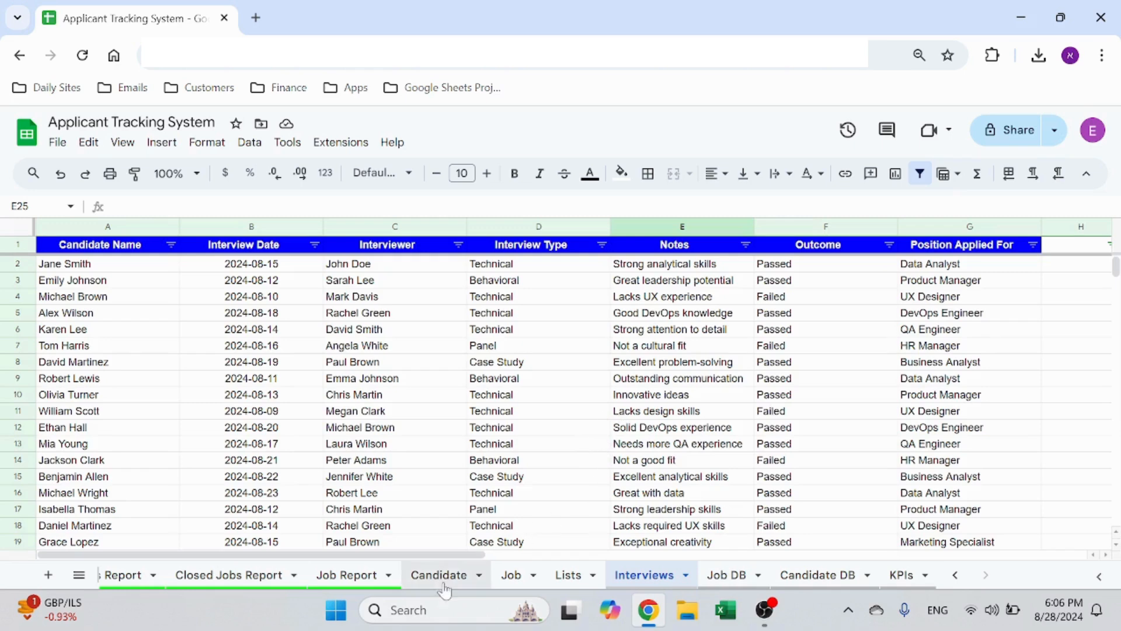
Return to the Candidate sheet with the candidate and interview forms
left_click(444, 575)
left_click(605, 495)
left_click(607, 460)
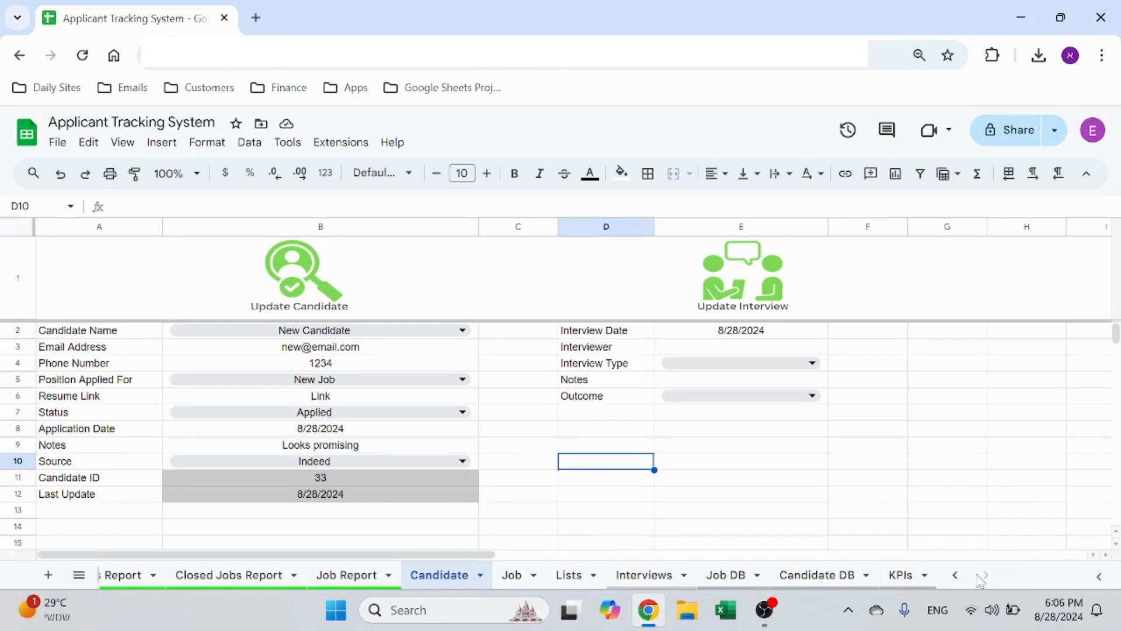
Go to the Job Report sheet and choose New Job as its job title
left_click(960, 583)
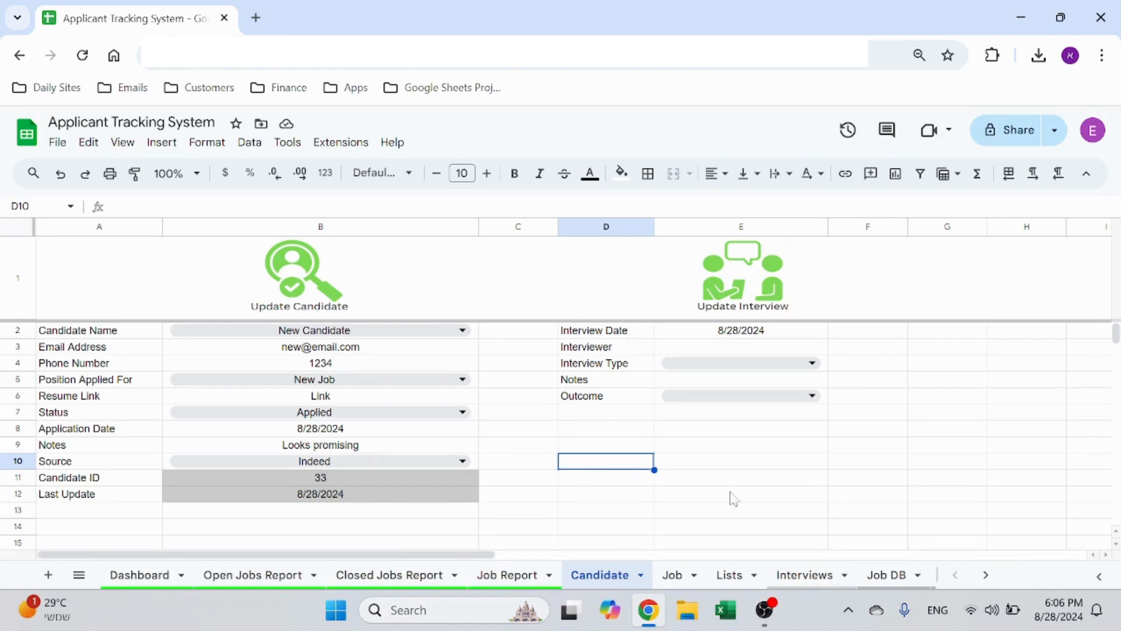
left_click(497, 577)
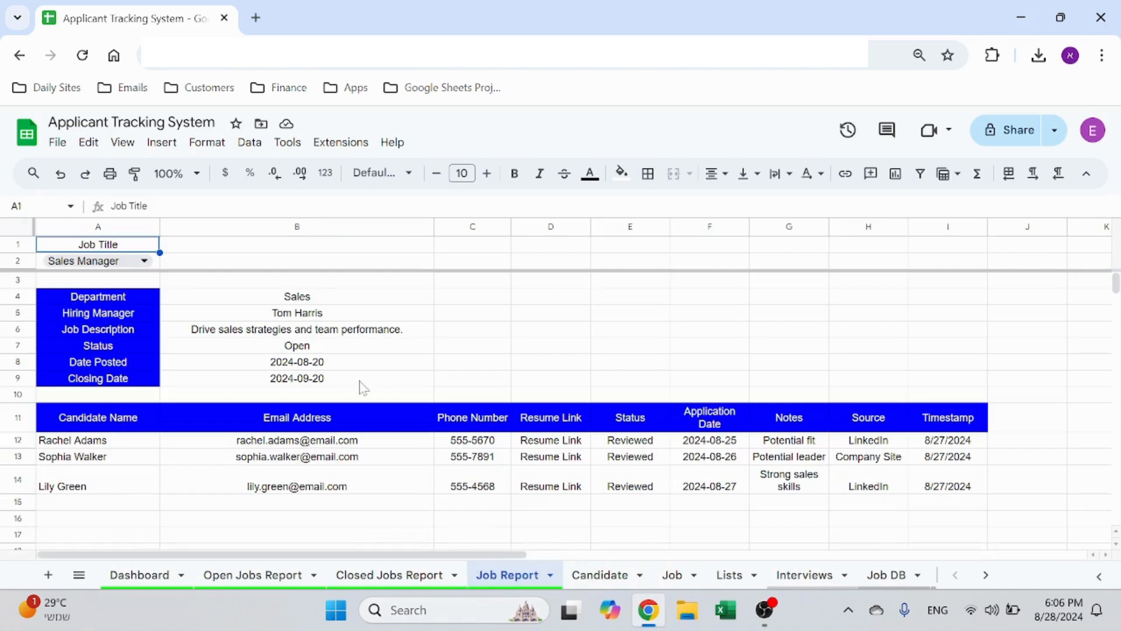
left_click(143, 260)
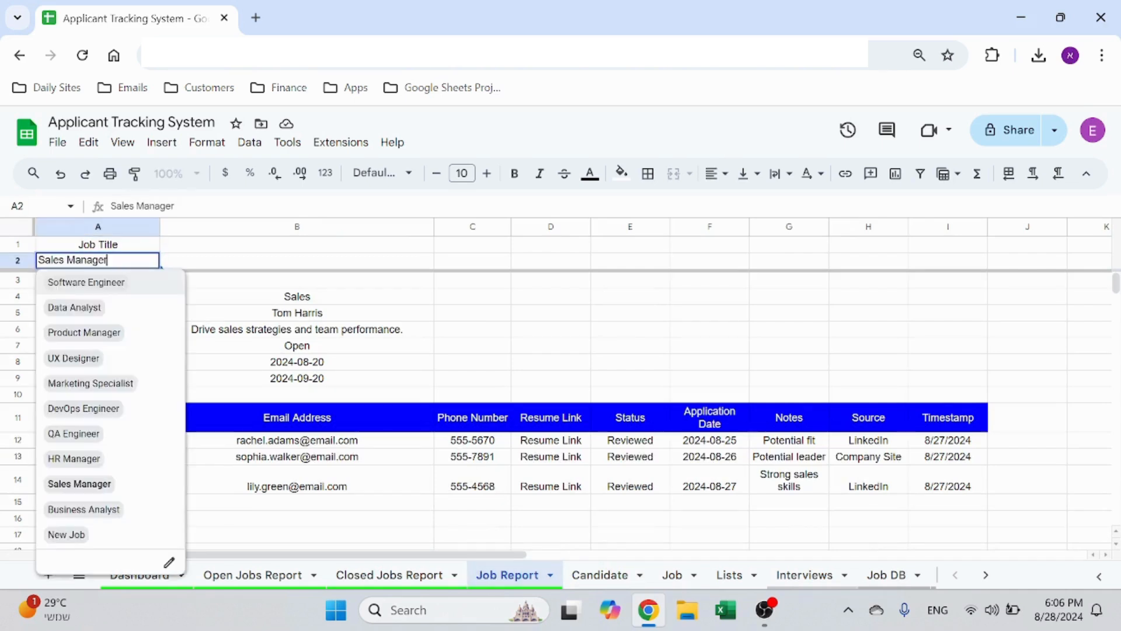
left_click(94, 535)
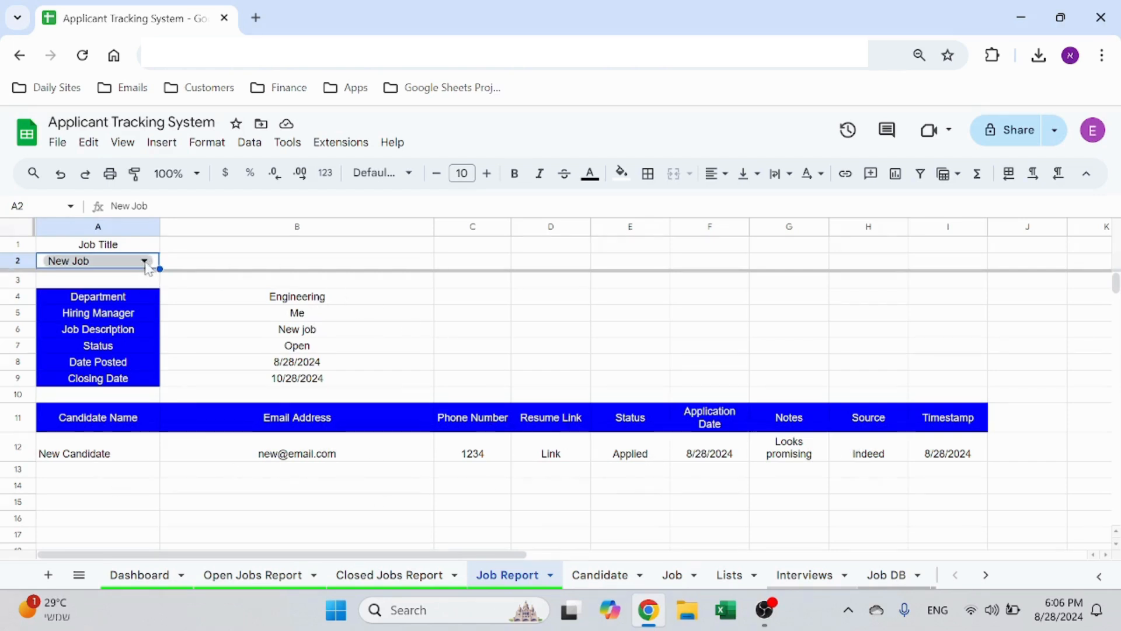
Review the candidate row and job description in the New Job report, and switch the report's job title to Marketing Specialist
left_click(108, 455)
left_click(295, 455)
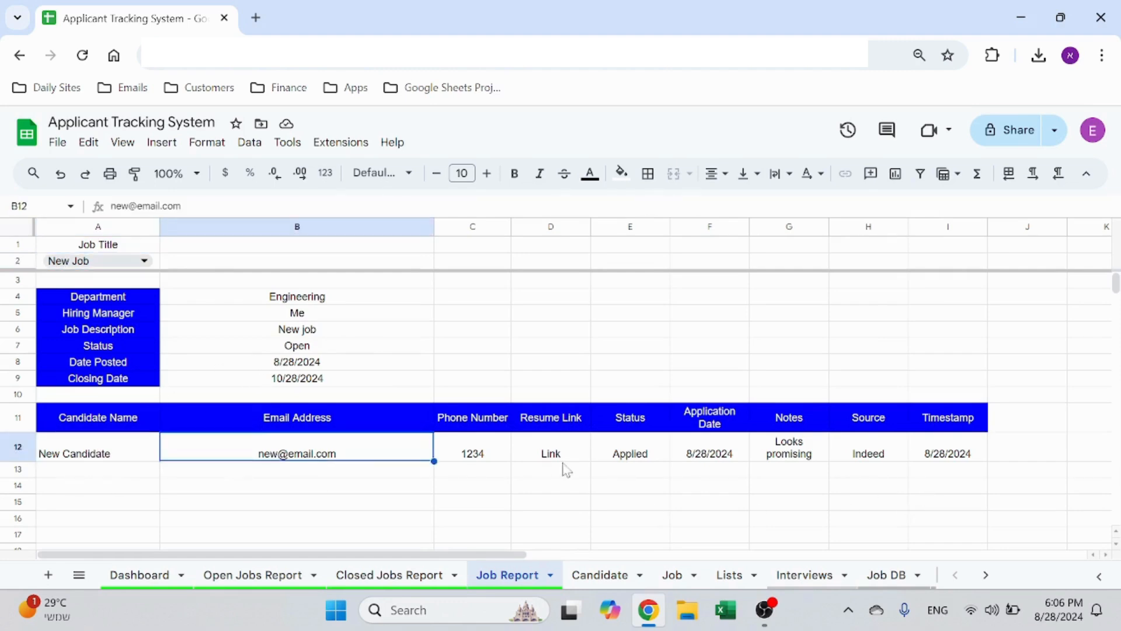
left_click(540, 458)
left_click(363, 486)
left_click(385, 331)
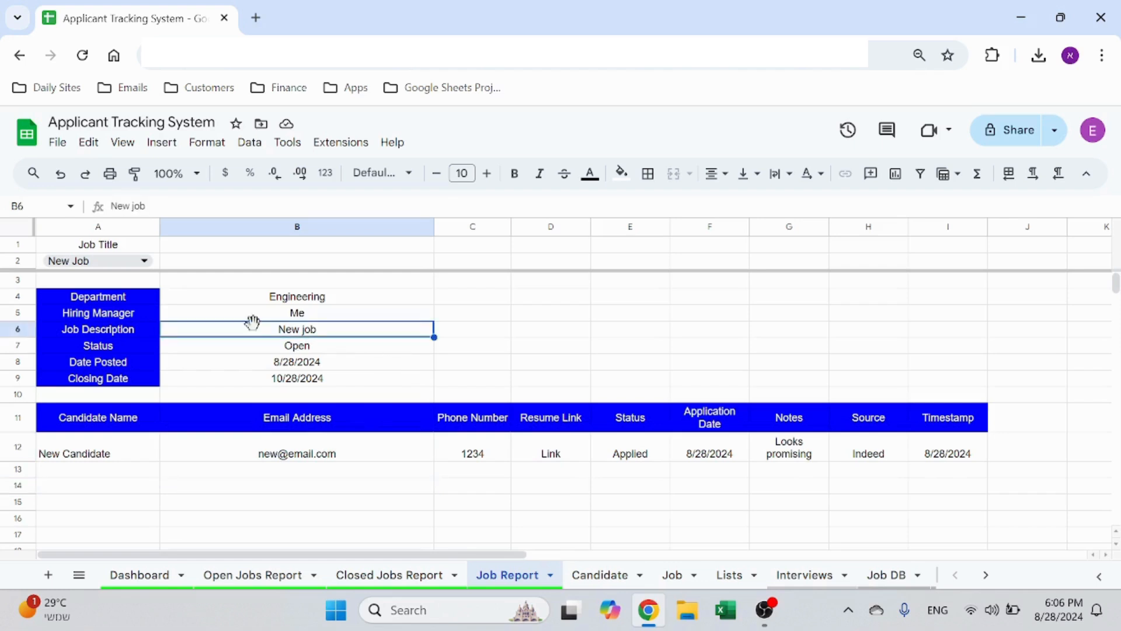
left_click(143, 260)
left_click(111, 385)
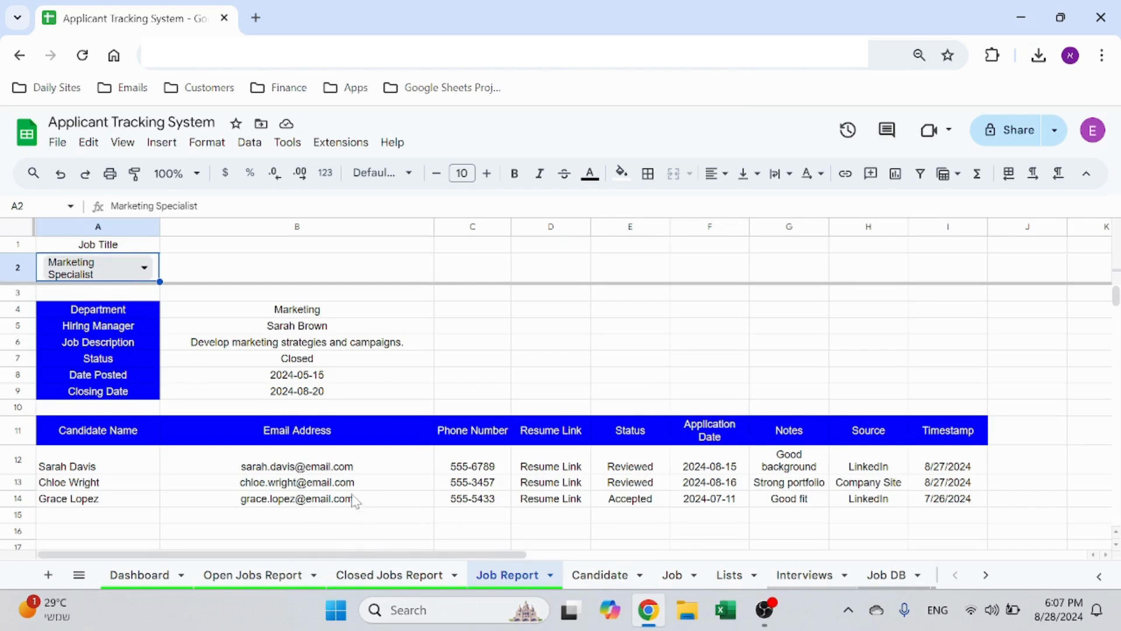
Examine the Marketing Specialist row on the Closed Jobs Report sheet, from the posting date and hired person to the time-to-fill and time-to-hire columns
left_click(390, 572)
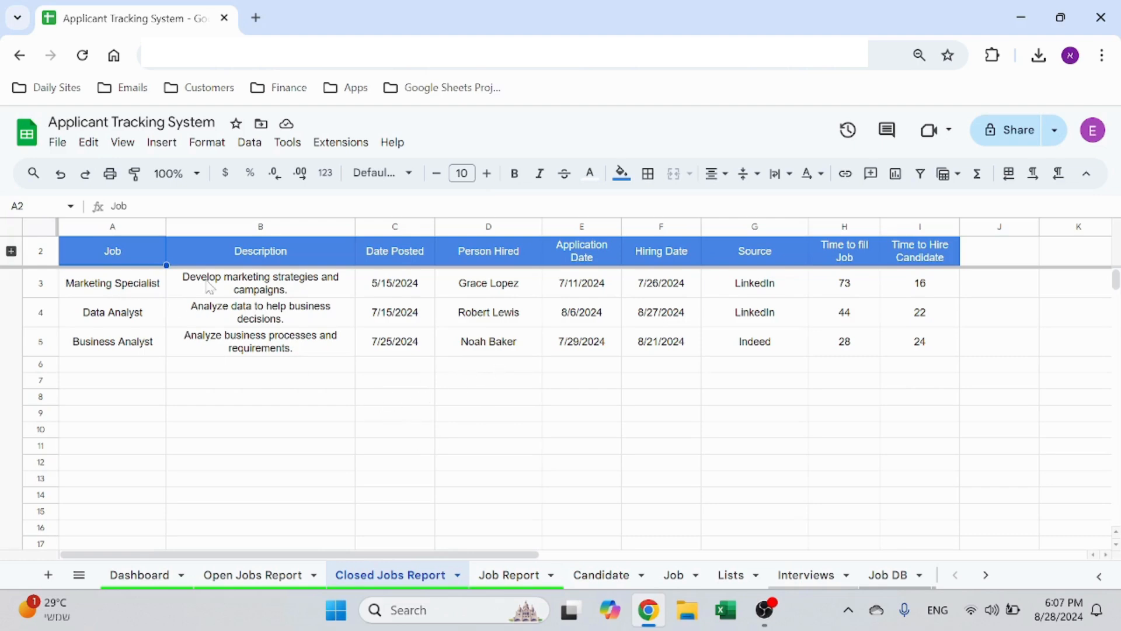
left_click(419, 292)
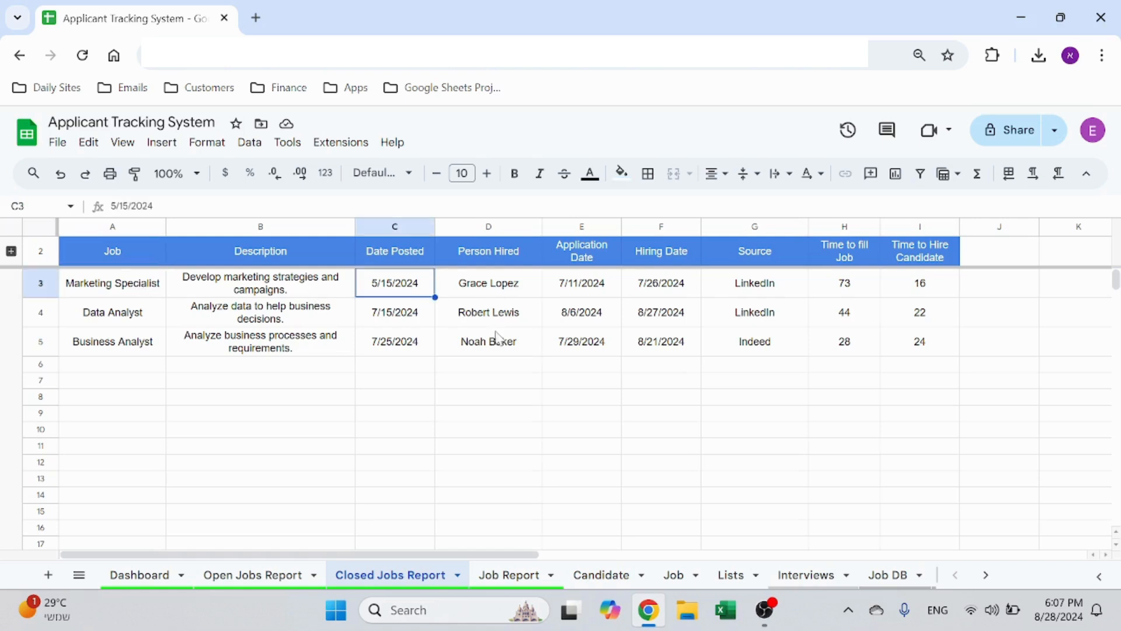
left_click(512, 295)
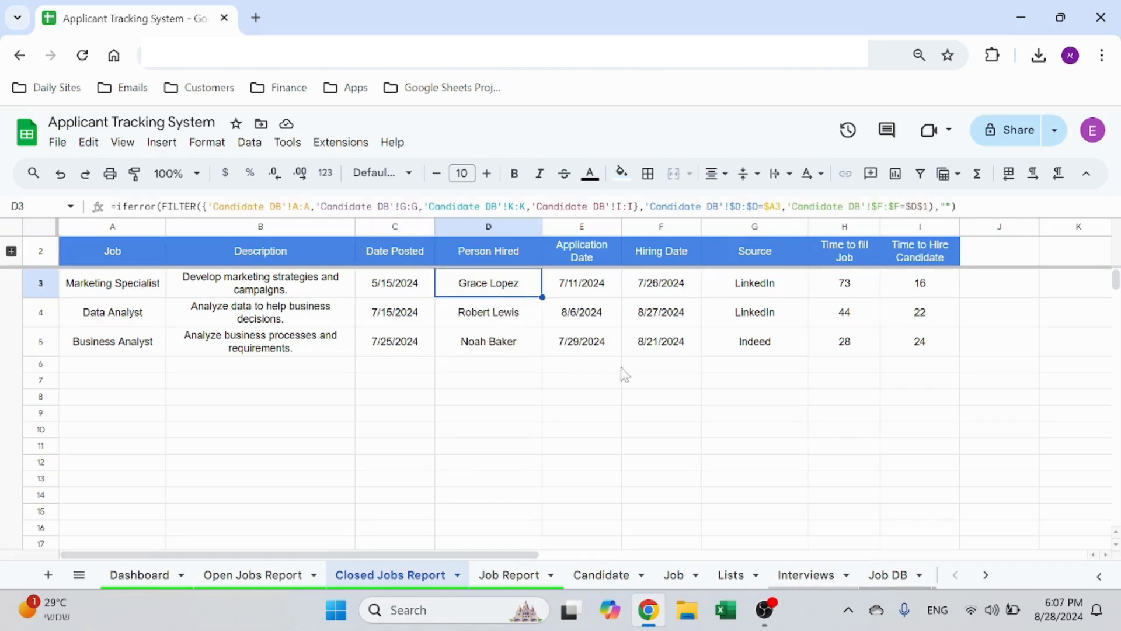
left_click(614, 292)
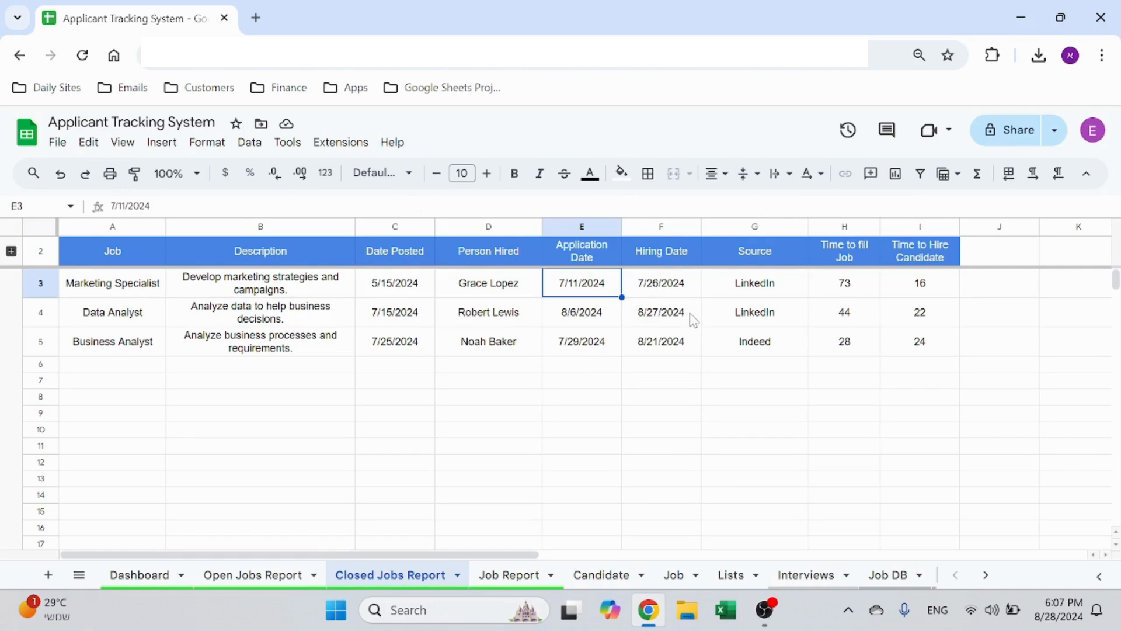
left_click(677, 291)
left_click(578, 285)
left_click(753, 295)
left_click(841, 293)
left_click(947, 301)
left_click(690, 453)
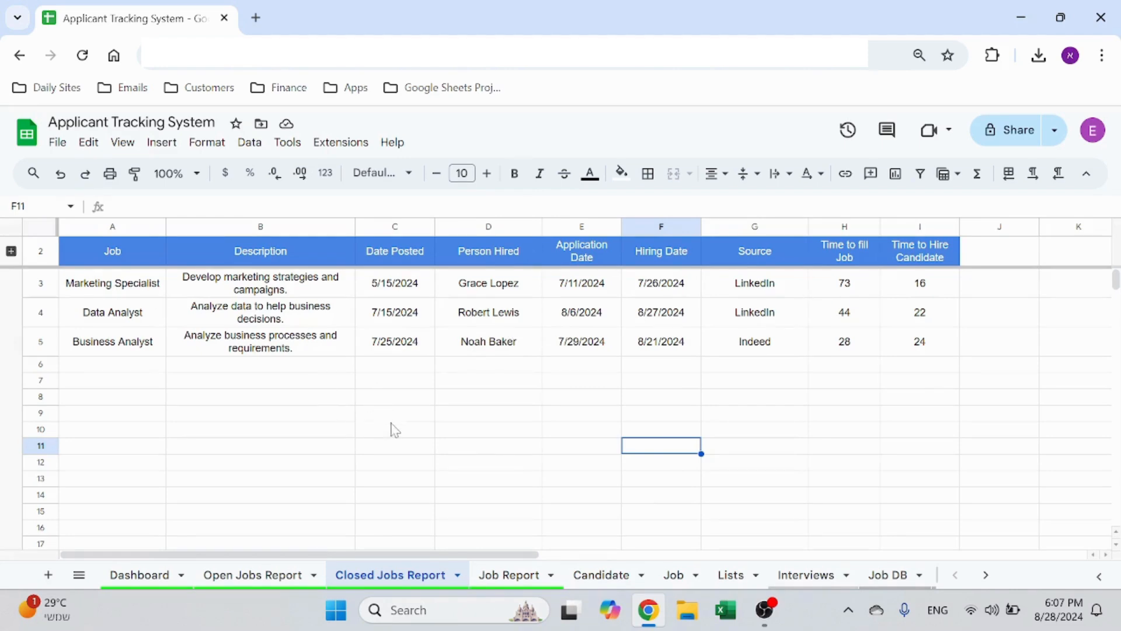
Examine the Date Posted, Active Days and Last Event Time columns on the Open Jobs Report sheet
left_click(274, 575)
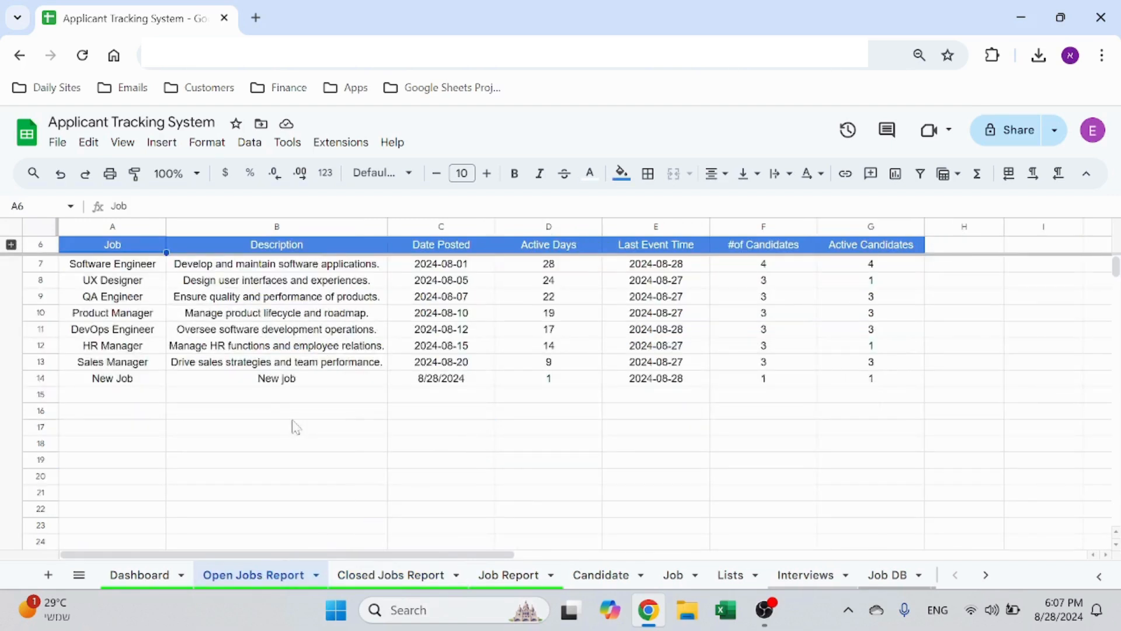
left_click(432, 228)
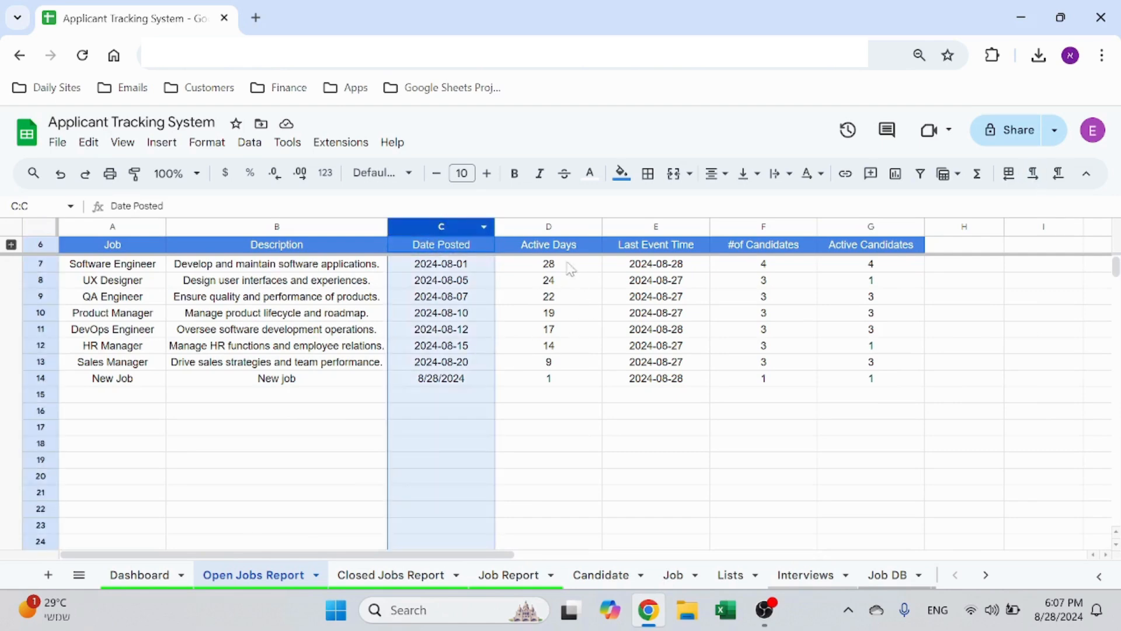
left_click(564, 228)
left_click(549, 434)
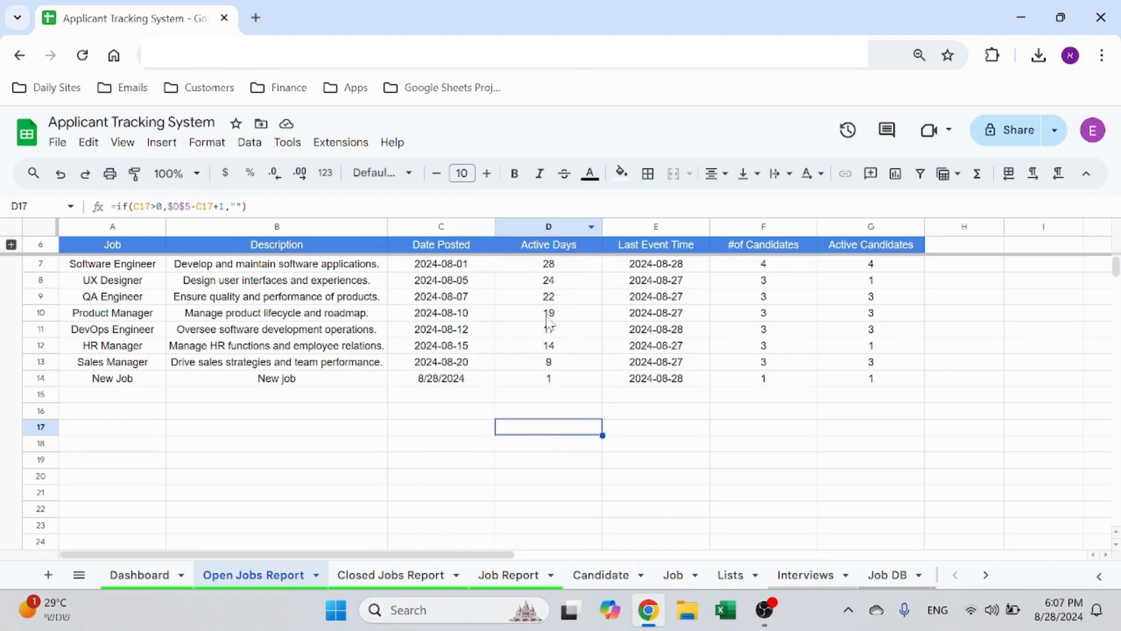
left_click(670, 229)
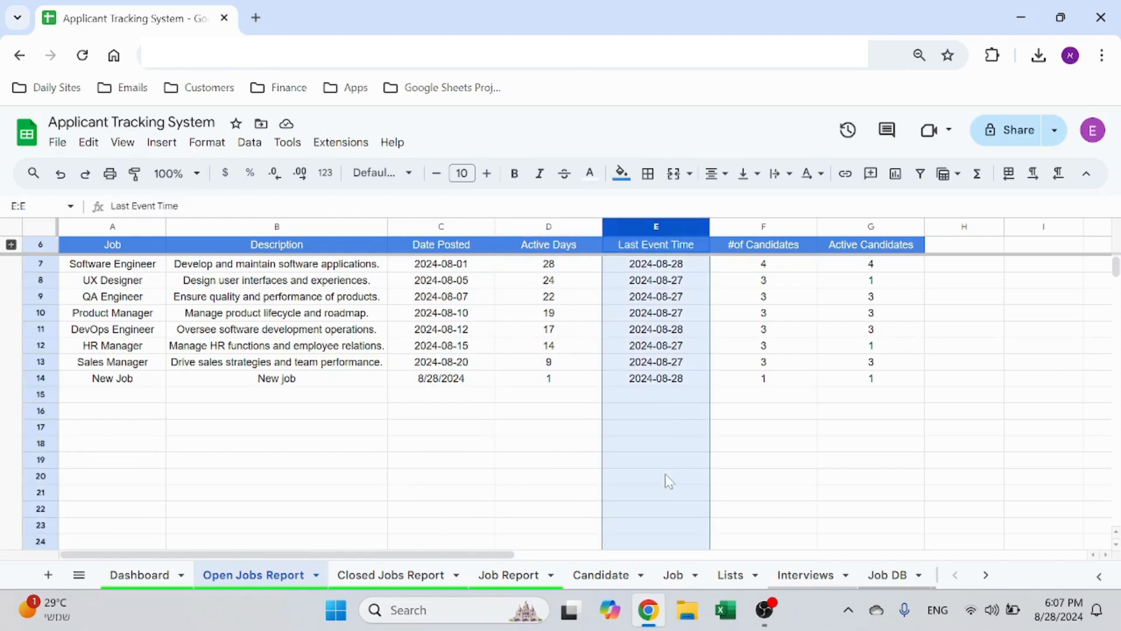
left_click(657, 437)
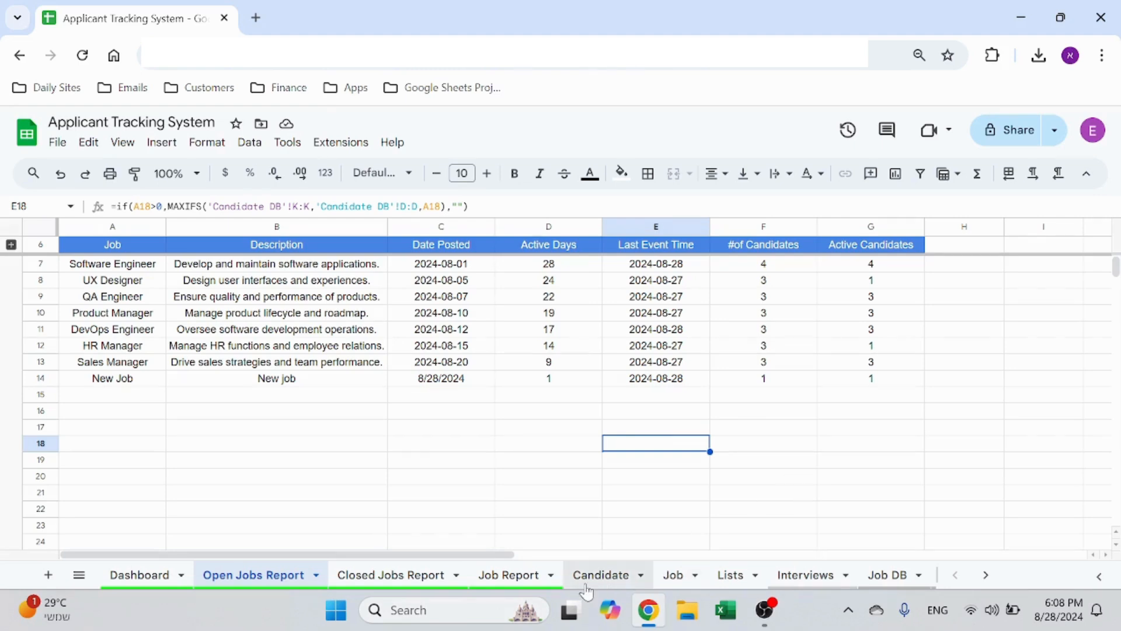
Revisit the candidate form on the Candidate sheet and return to the Open Jobs Report sheet
left_click(418, 576)
left_click(601, 575)
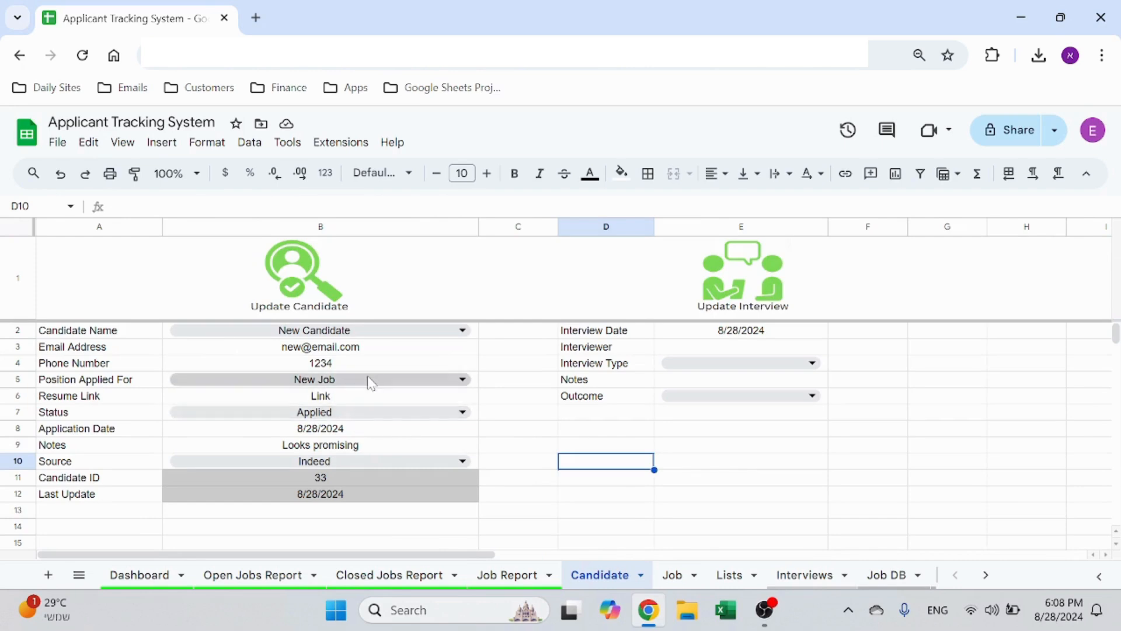
left_click(253, 576)
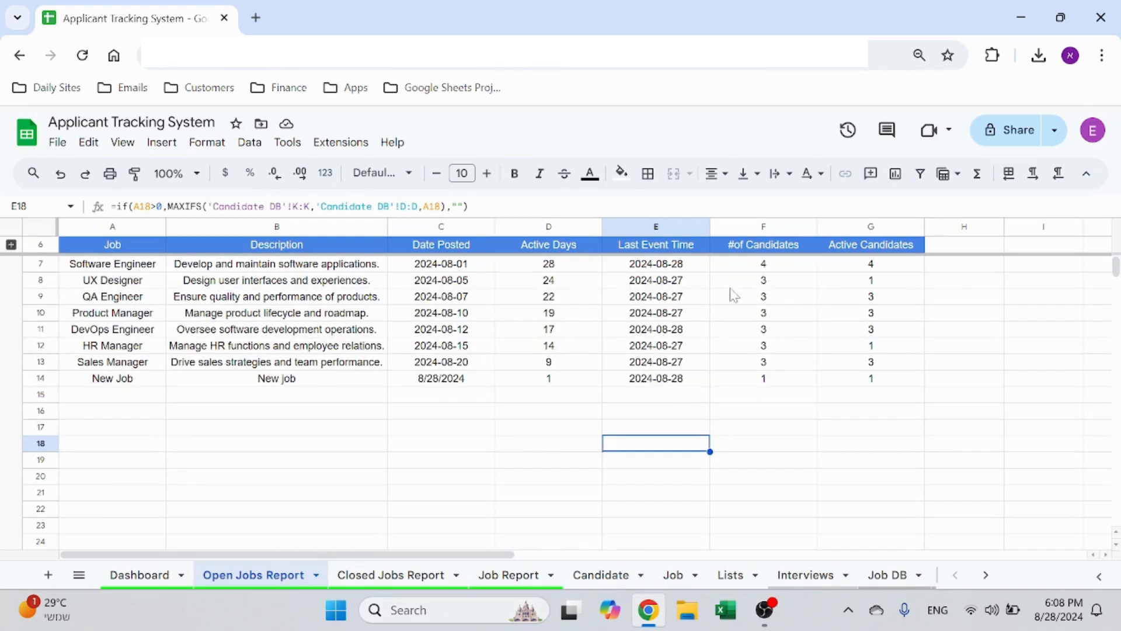
Examine the number of candidates and Active Candidates columns in the open jobs report
left_click(764, 227)
left_click(785, 432)
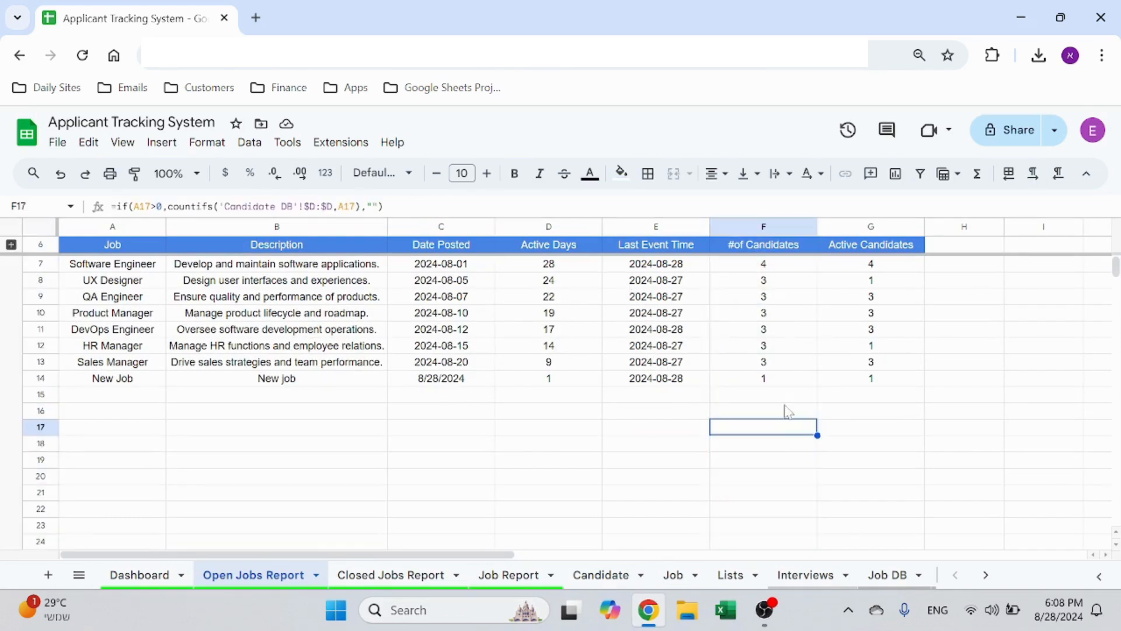
left_click(871, 227)
left_click(482, 499)
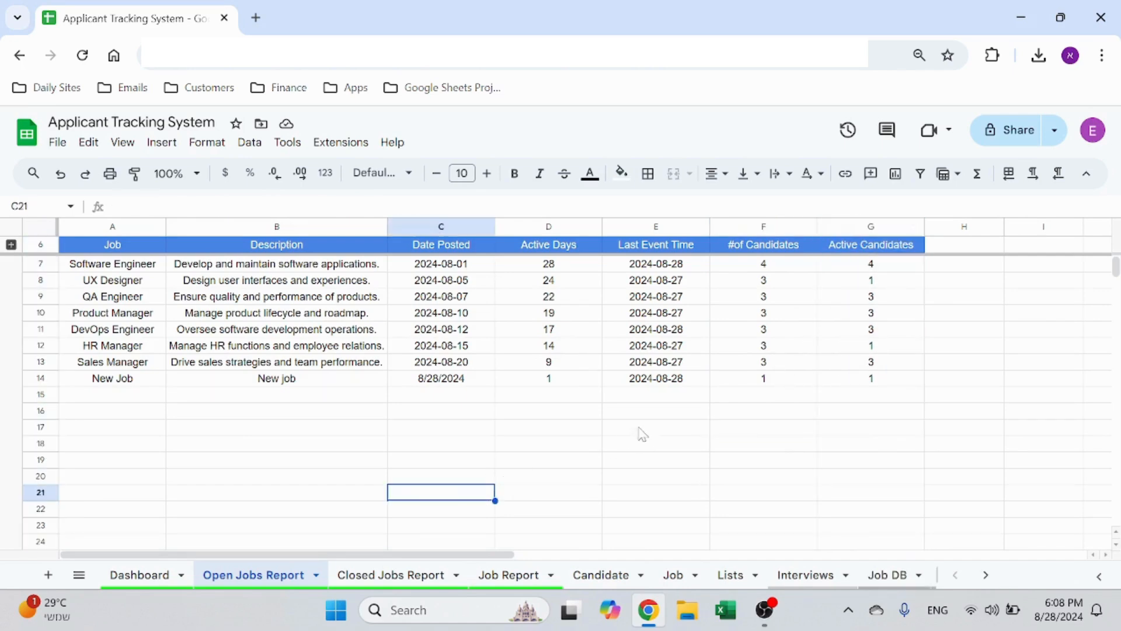
Examine the Candidate Status list on the Lists sheet, focusing on the statuses from Applied to Offered
left_click(727, 574)
left_click(108, 270)
left_click_drag(108, 274, 103, 317)
left_click(103, 316)
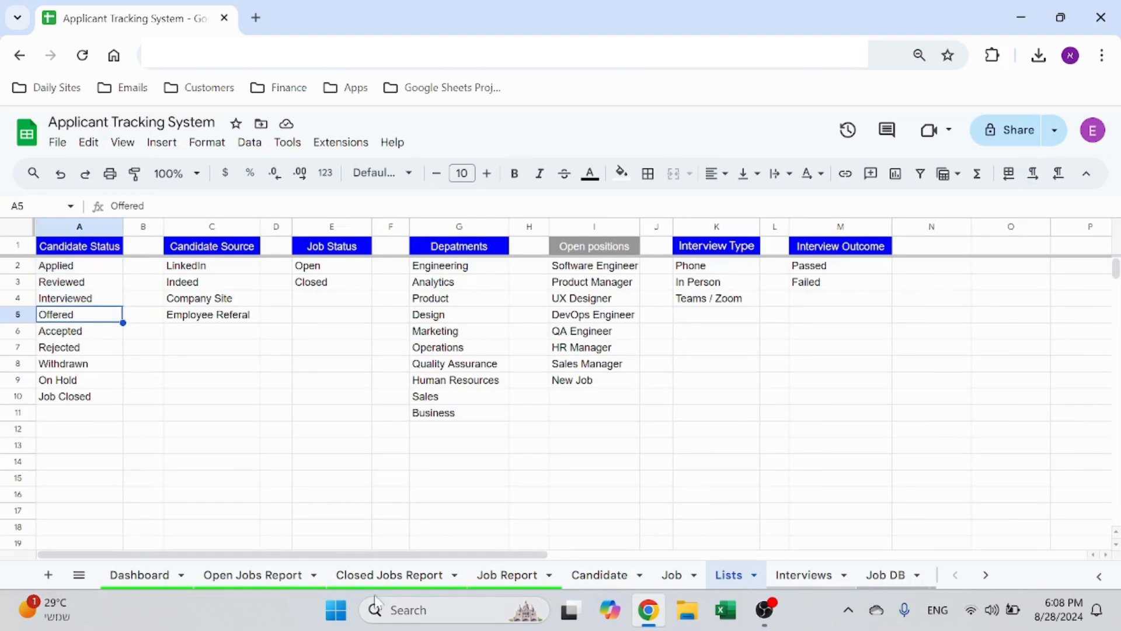
left_click(181, 465)
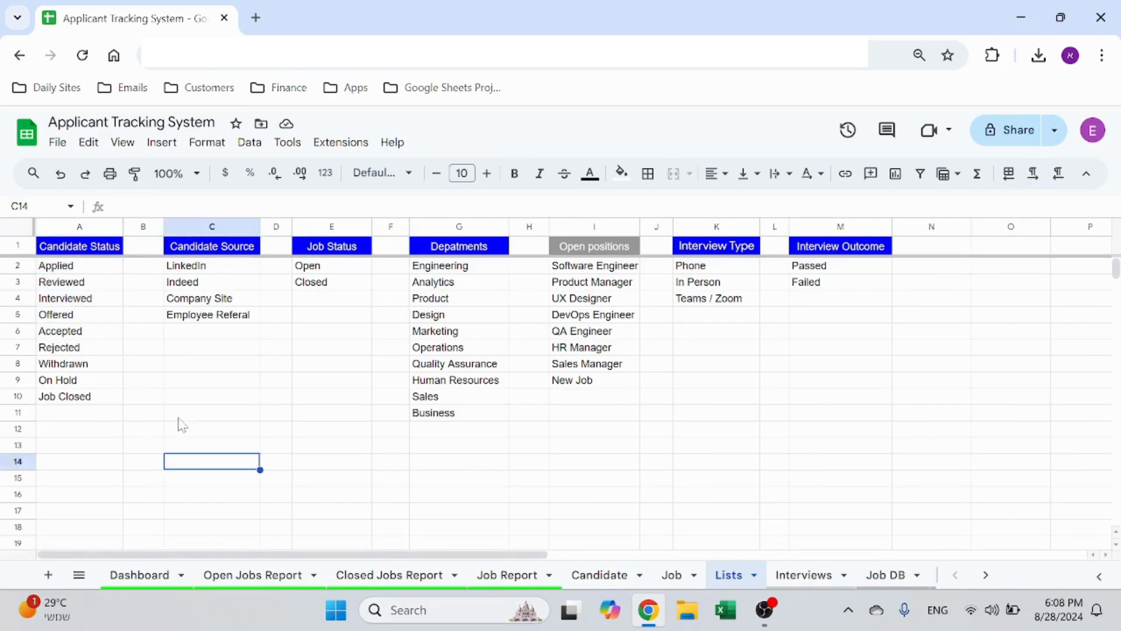
left_click_drag(92, 321, 94, 271)
left_click(255, 477)
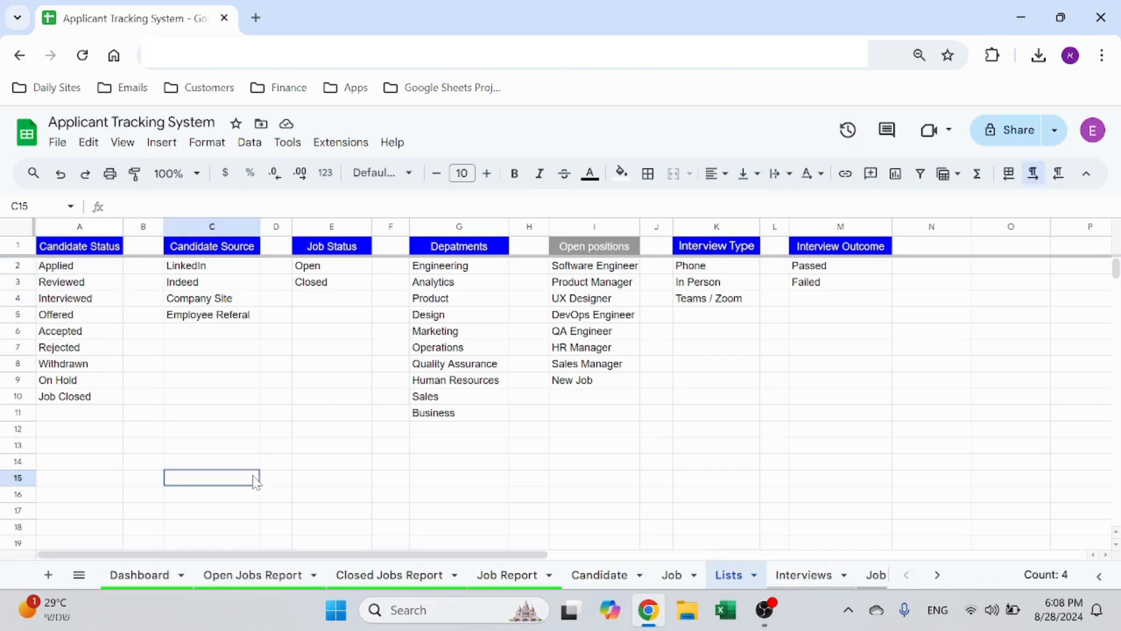
Examine the Accepted, Rejected and Withdrawn statuses in the Candidate Status list, and return to the Open Jobs Report sheet
left_click(101, 337)
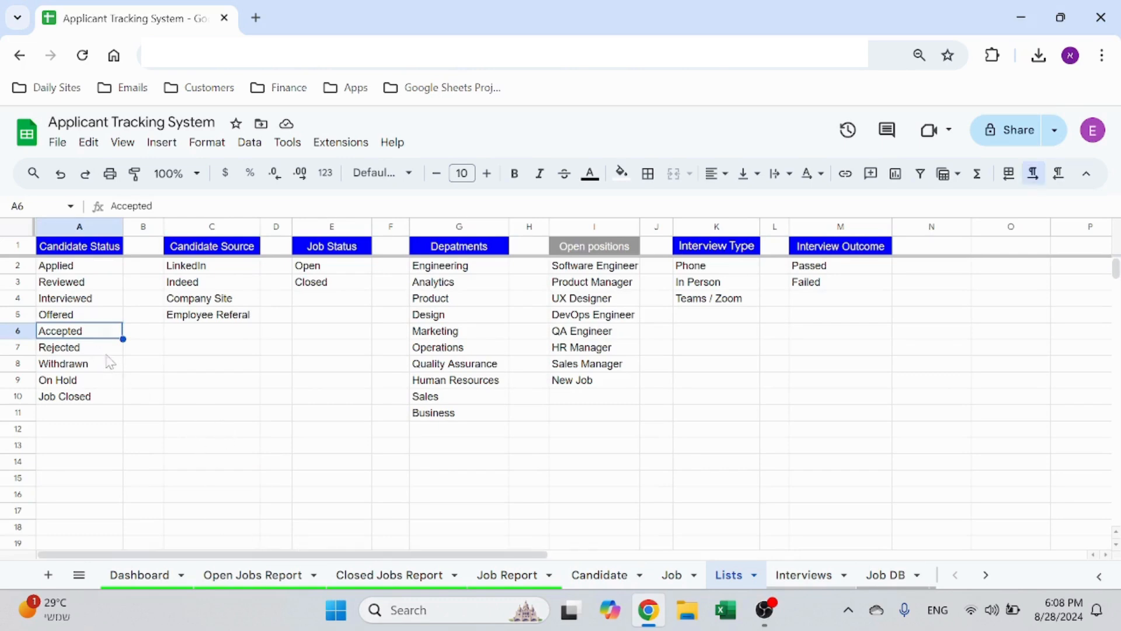
left_click(110, 353)
left_click(106, 368)
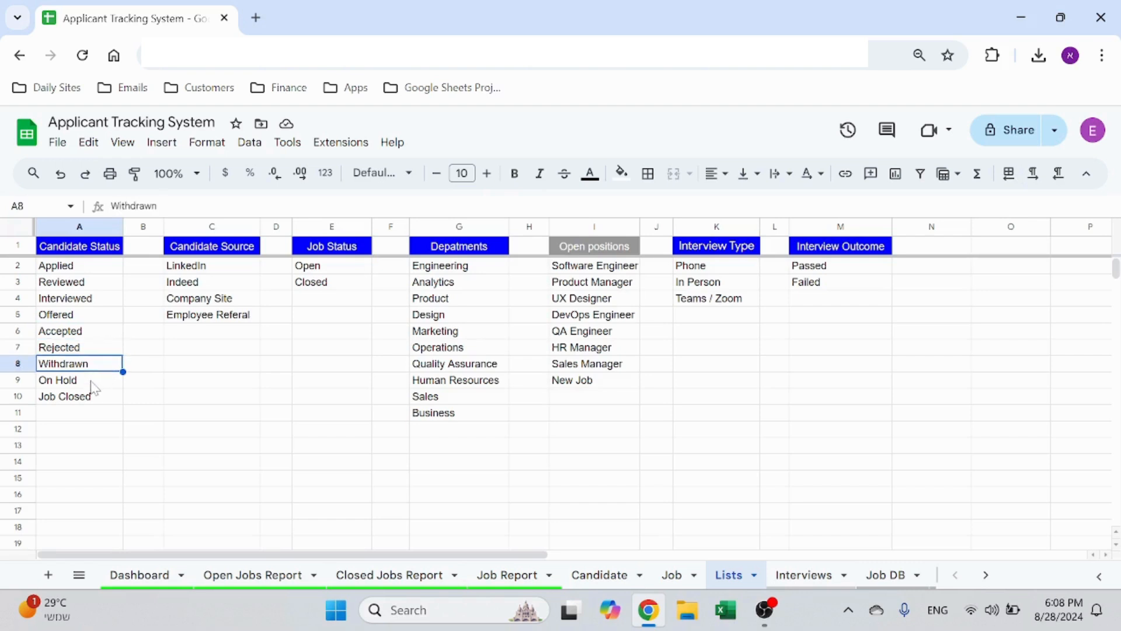
left_click(278, 430)
left_click(248, 575)
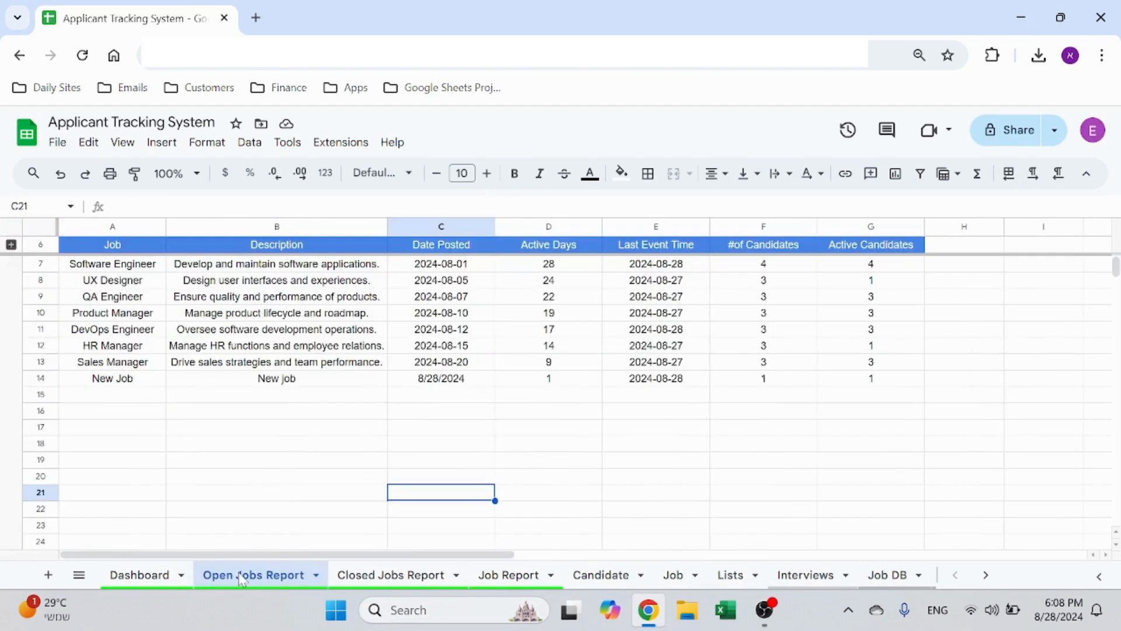
left_click(295, 501)
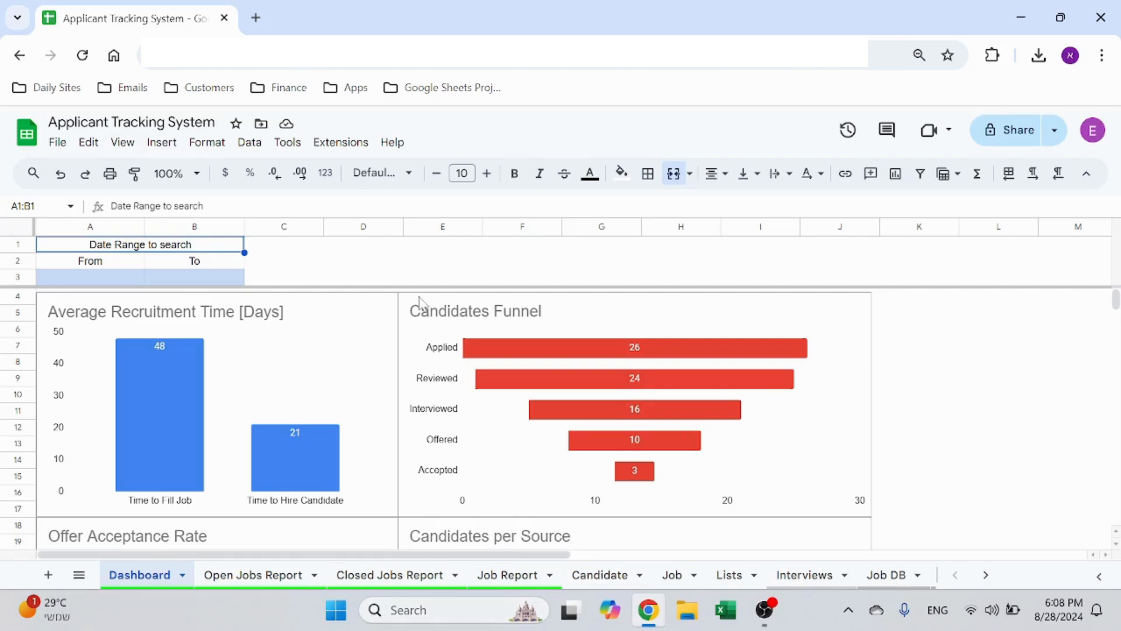
Set the date range on the Dashboard sheet from 8/1/24 to 8/31/24 and look over the filtered charts
left_click(114, 283)
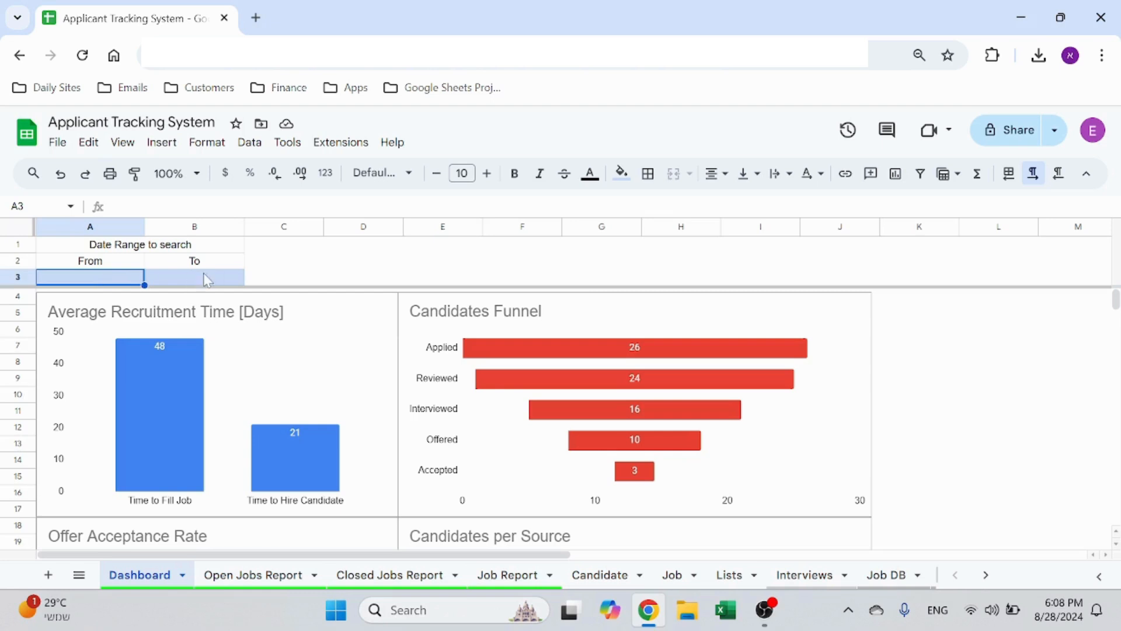
type("8/1/24")
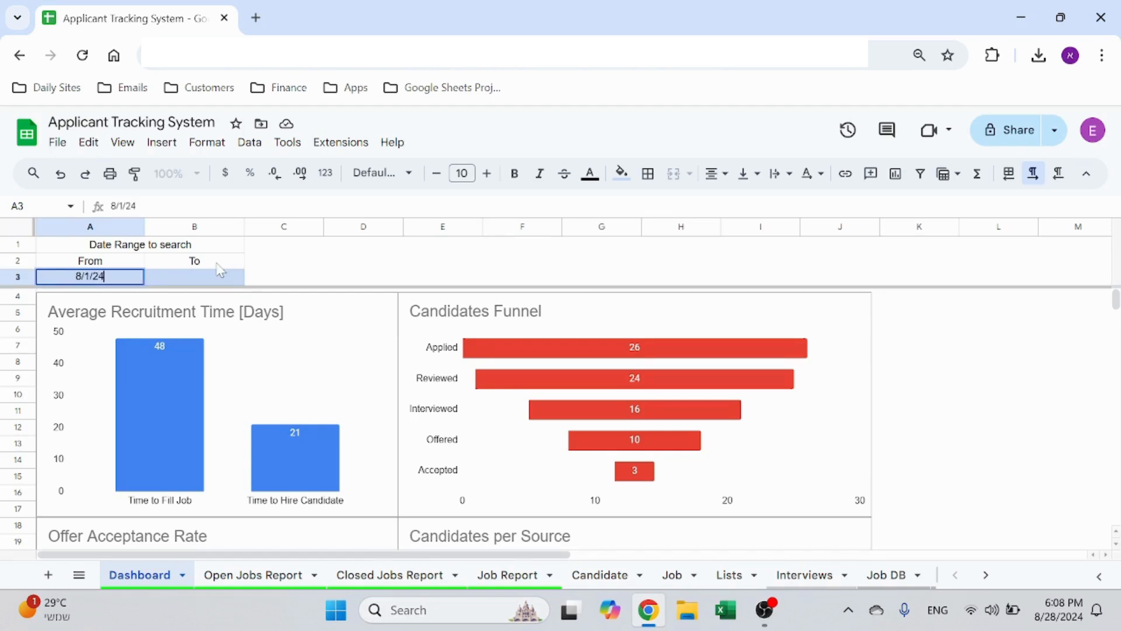
key("Tab")
type("8")
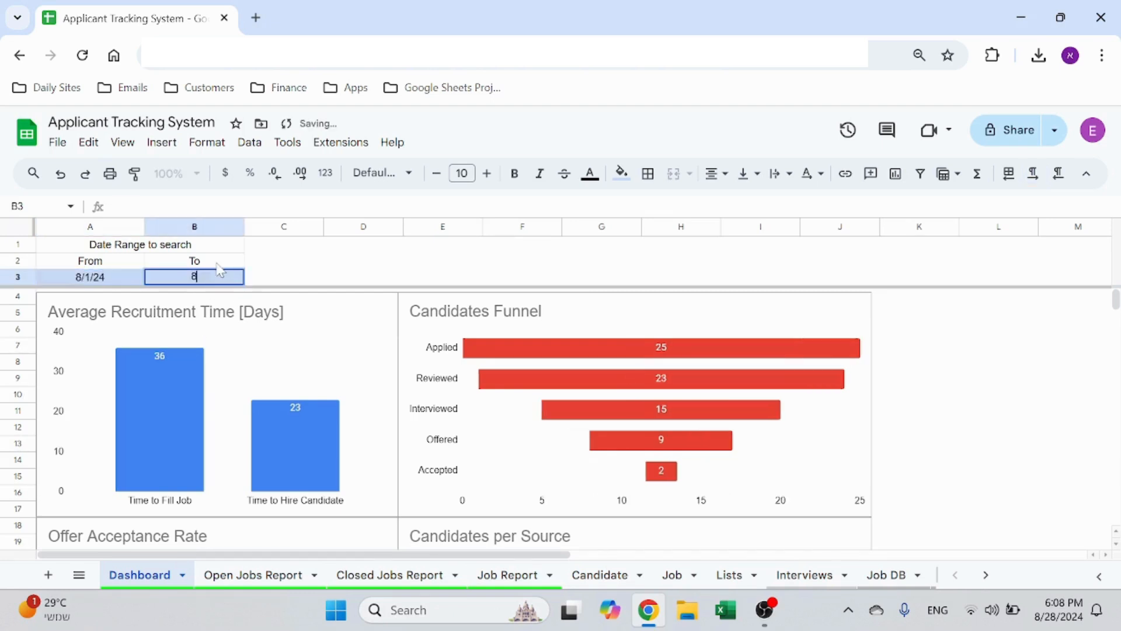
type("/31/24")
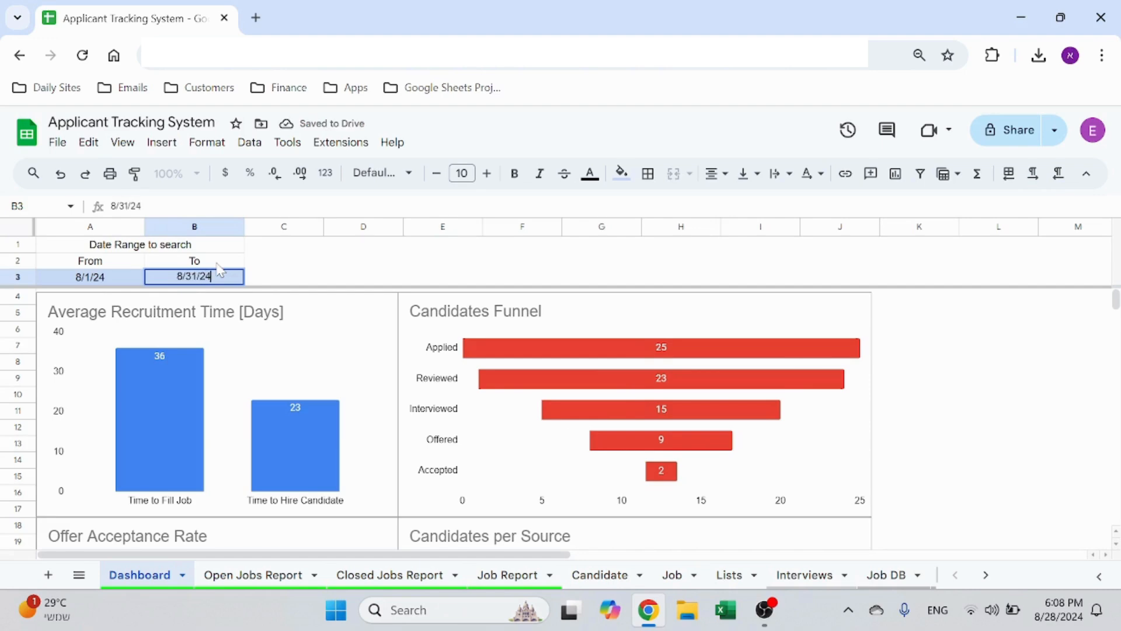
key("shift+Tab")
scroll(324, 438, "down", 5)
scroll(315, 446, "up", 5)
Clear the From and To dates of the dashboard's date range
left_click(186, 277, "shift")
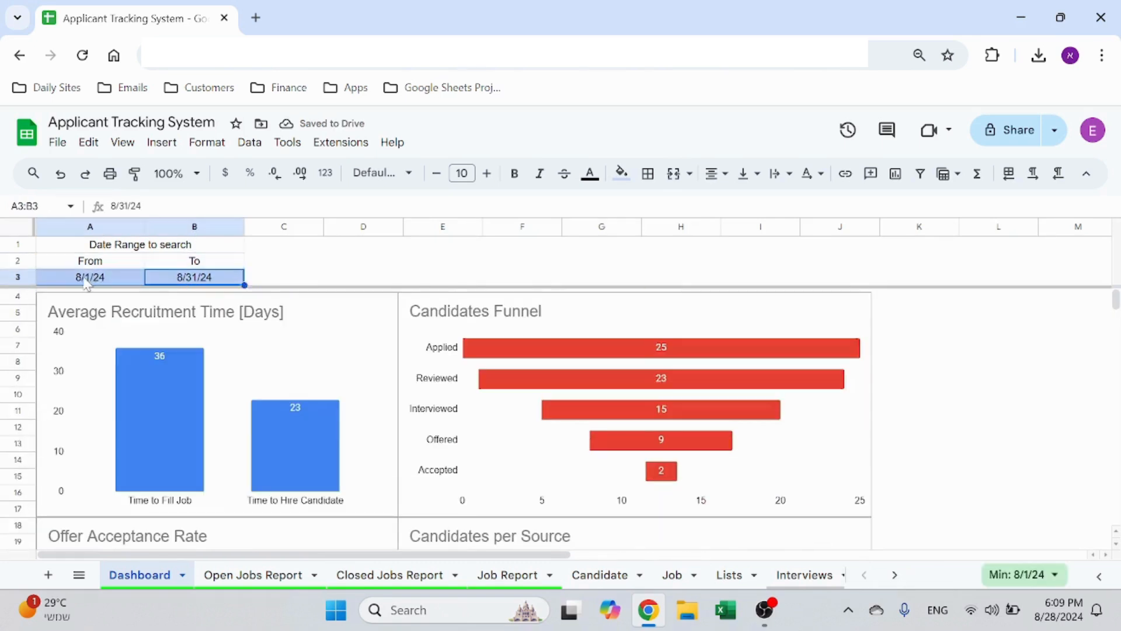
key("Delete")
left_click(324, 261)
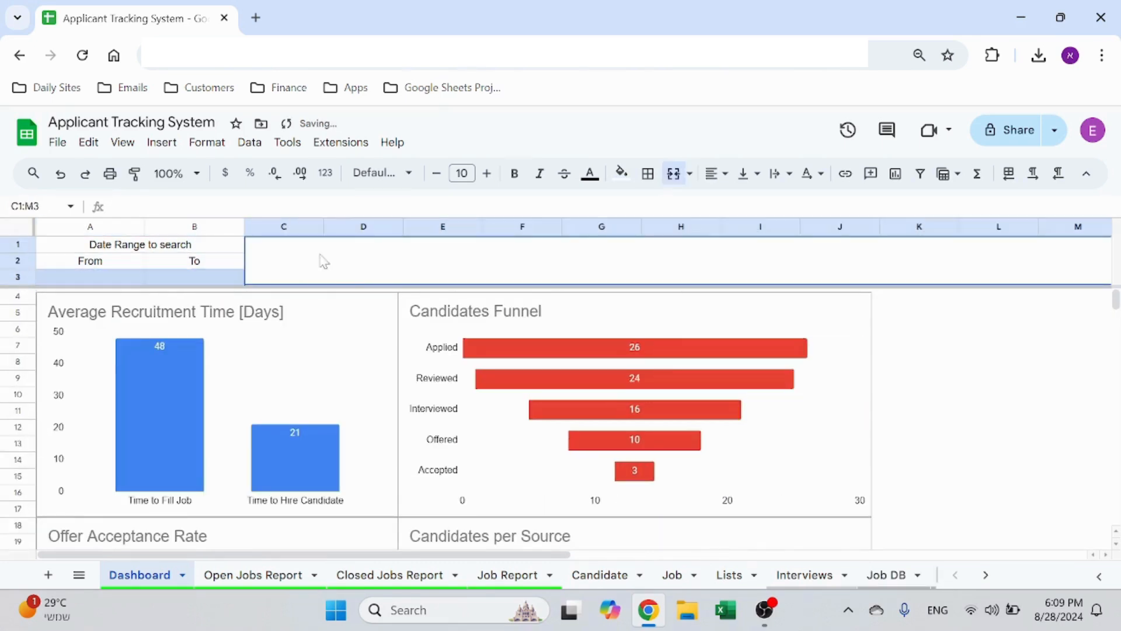
left_click(963, 328)
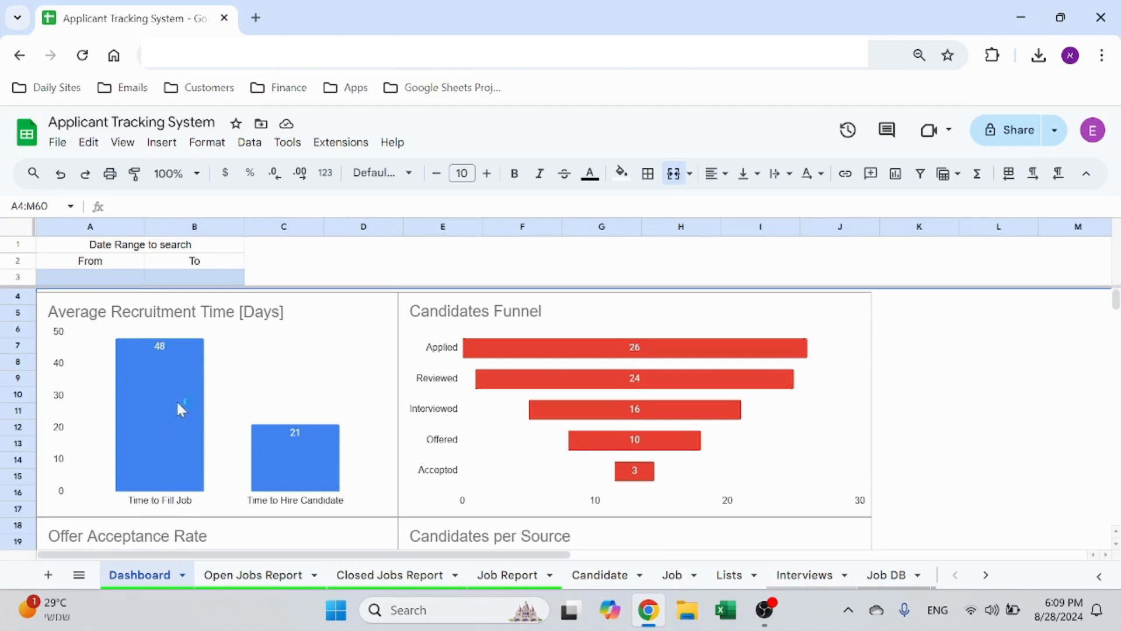
Check the average of the three Time to fill Job values on the Closed Jobs Report sheet, and return to the Dashboard
left_click(374, 575)
left_click_drag(839, 286, 836, 349)
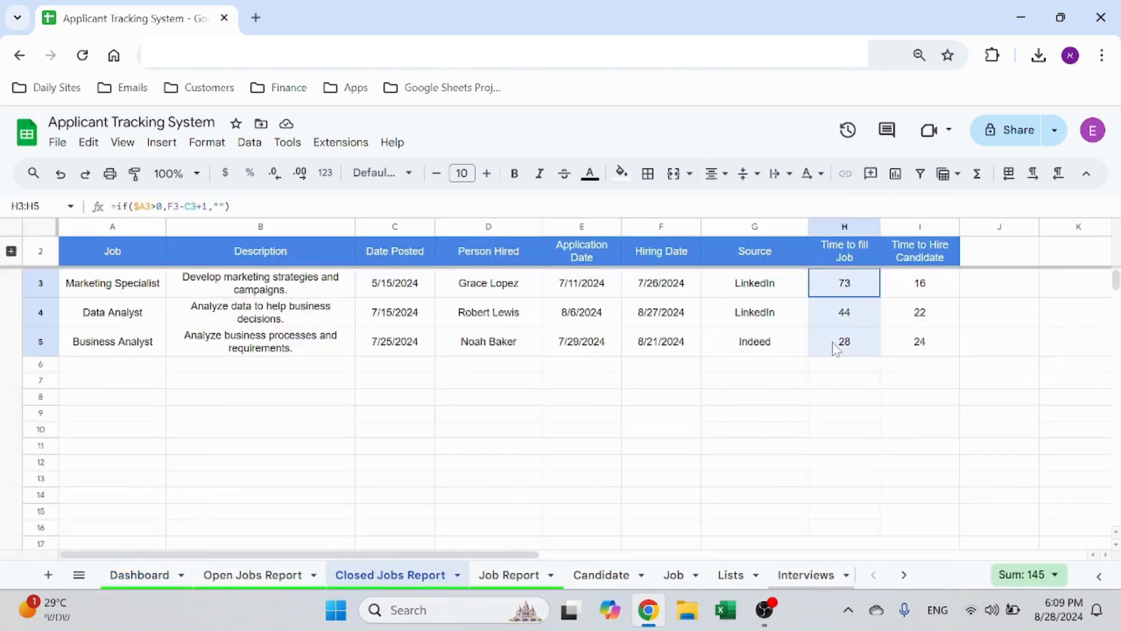
left_click(1051, 575)
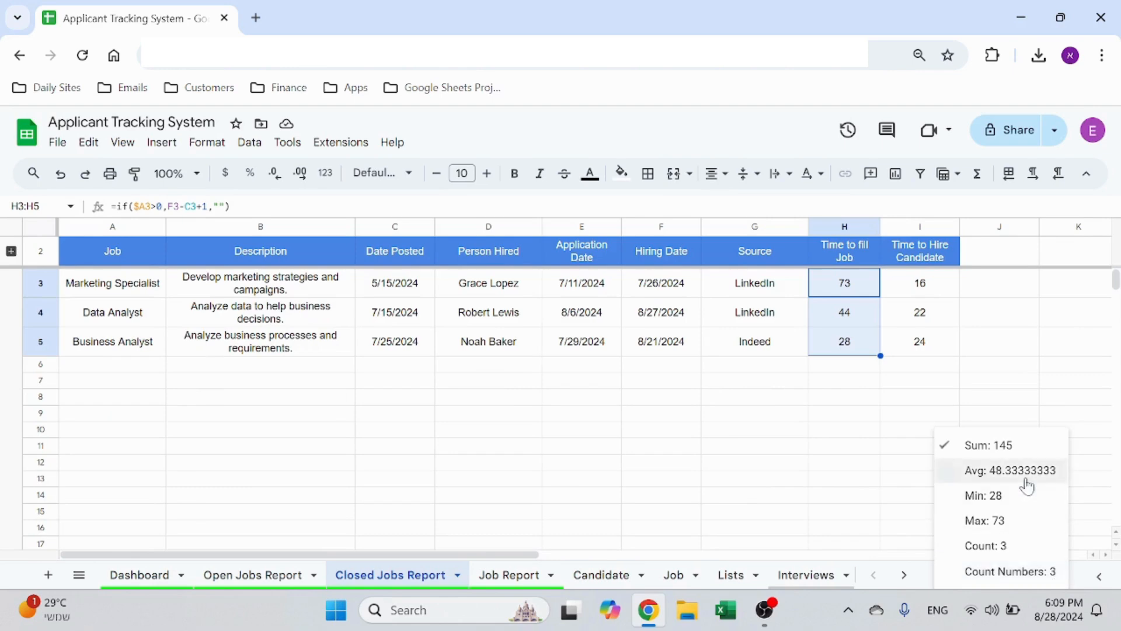
left_click(620, 420)
left_click(139, 575)
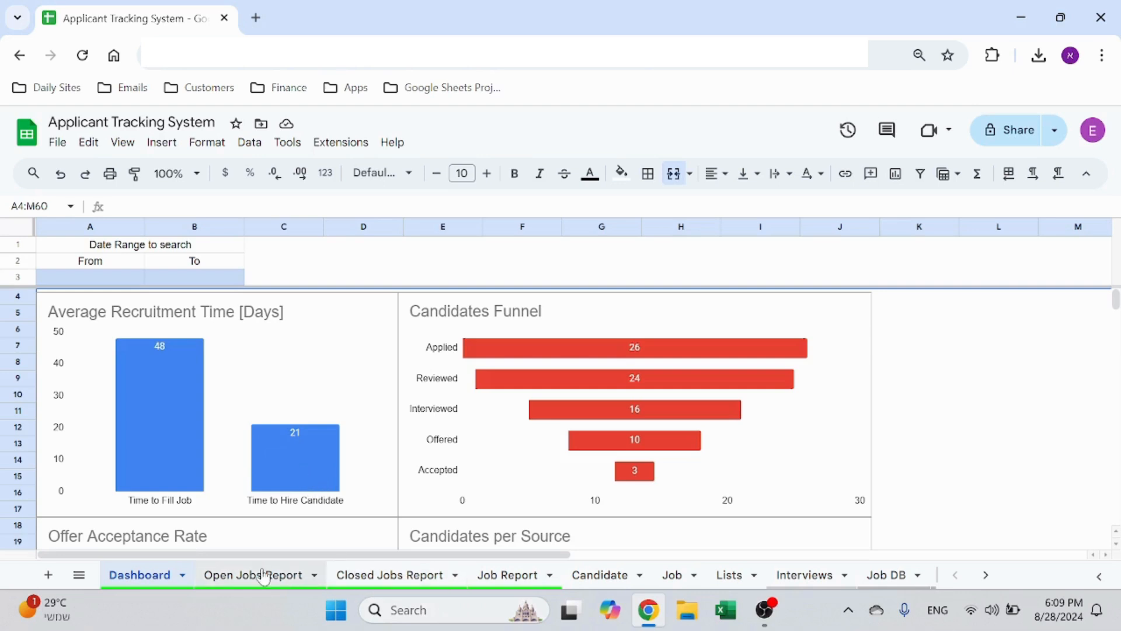
Examine the Time to Hire Candidate values and the Marketing Specialist application and hiring dates in the closed jobs report, and return to the Dashboard
left_click(390, 575)
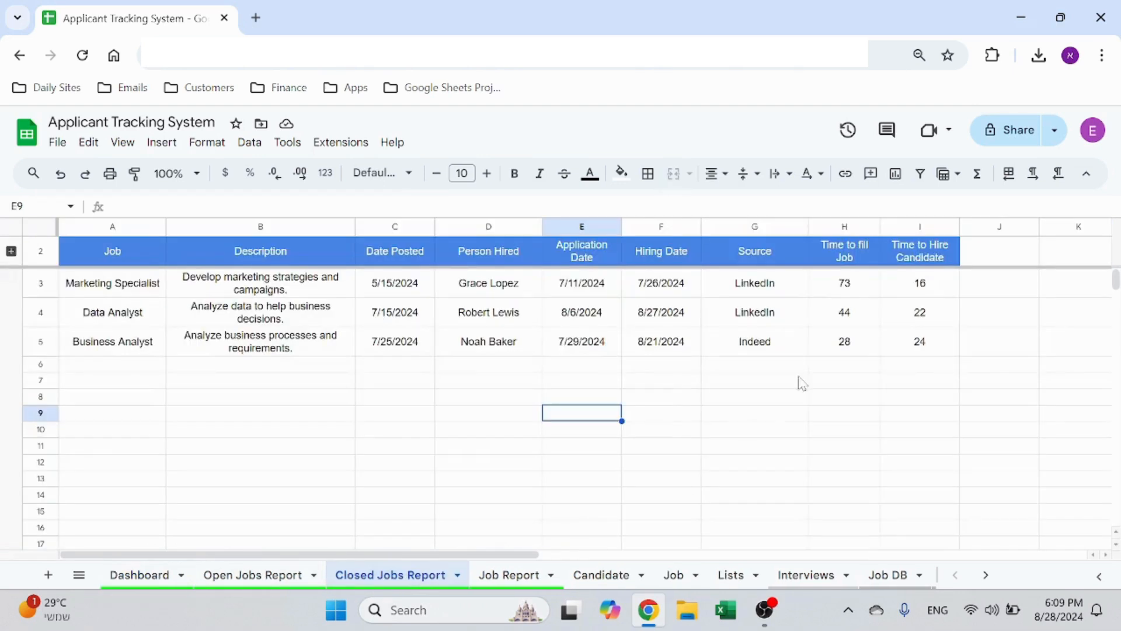
left_click_drag(927, 289, 925, 344)
left_click(804, 415)
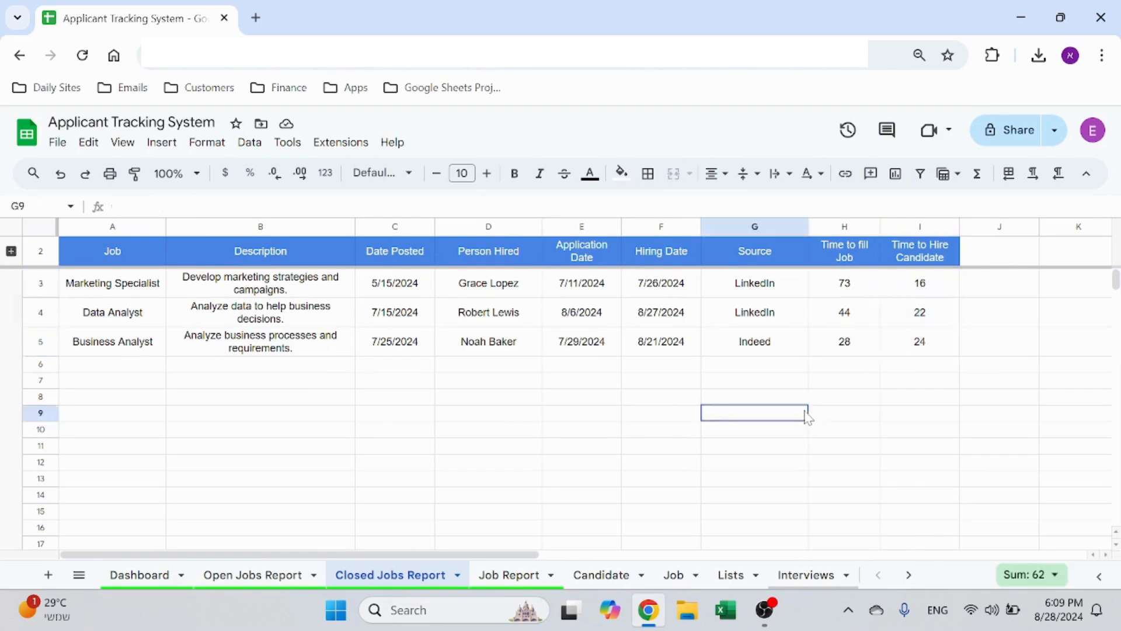
left_click(578, 282)
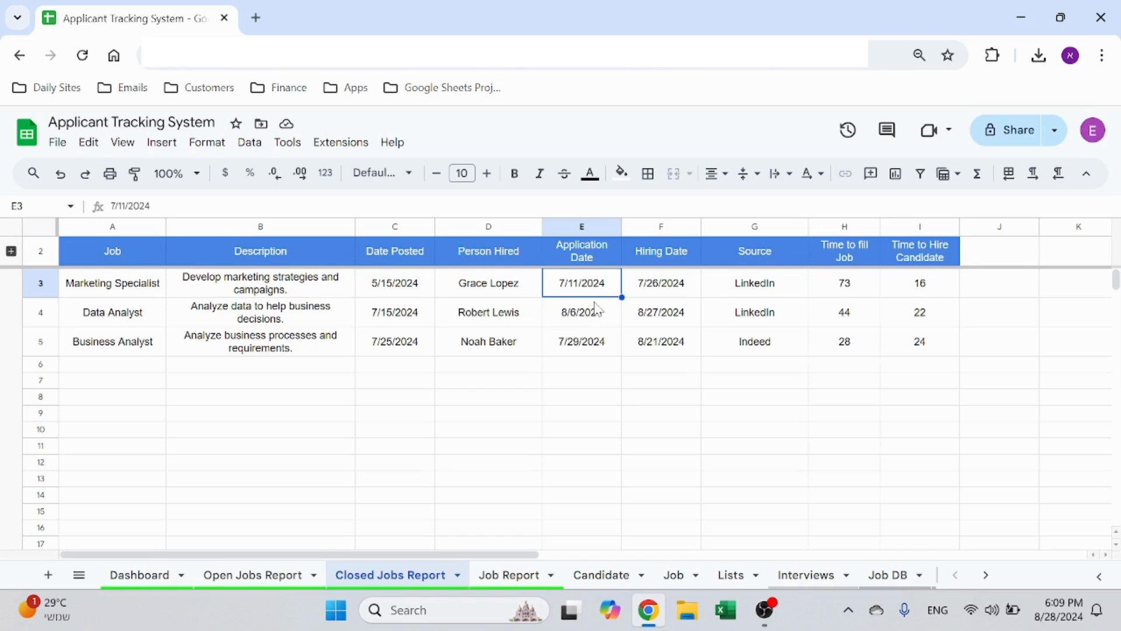
left_click(666, 285)
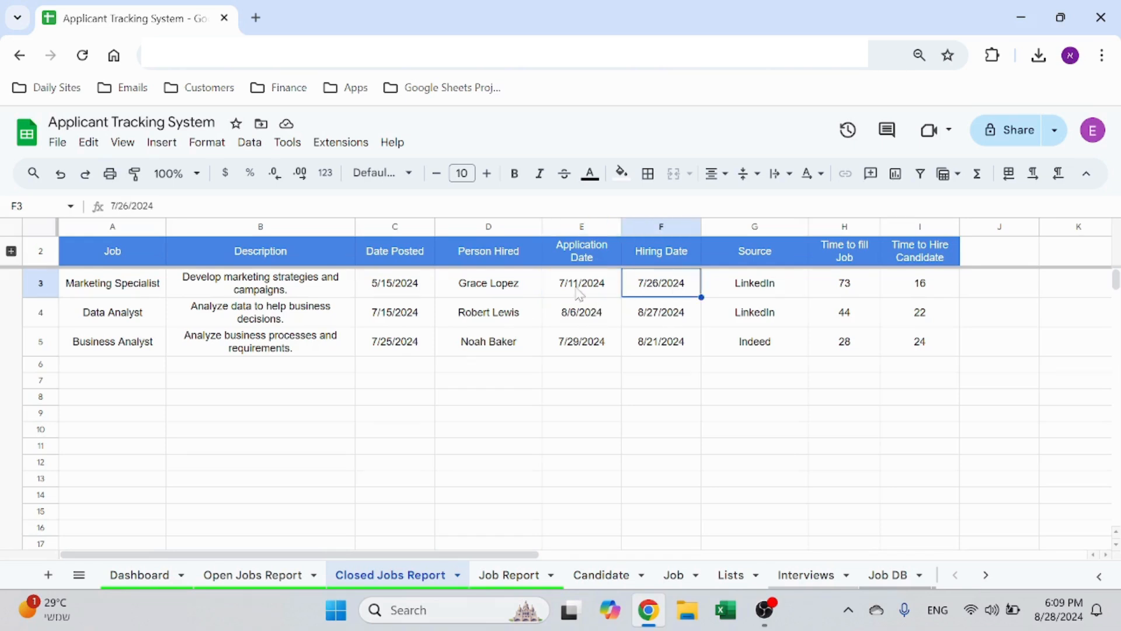
left_click(525, 352)
left_click(133, 572)
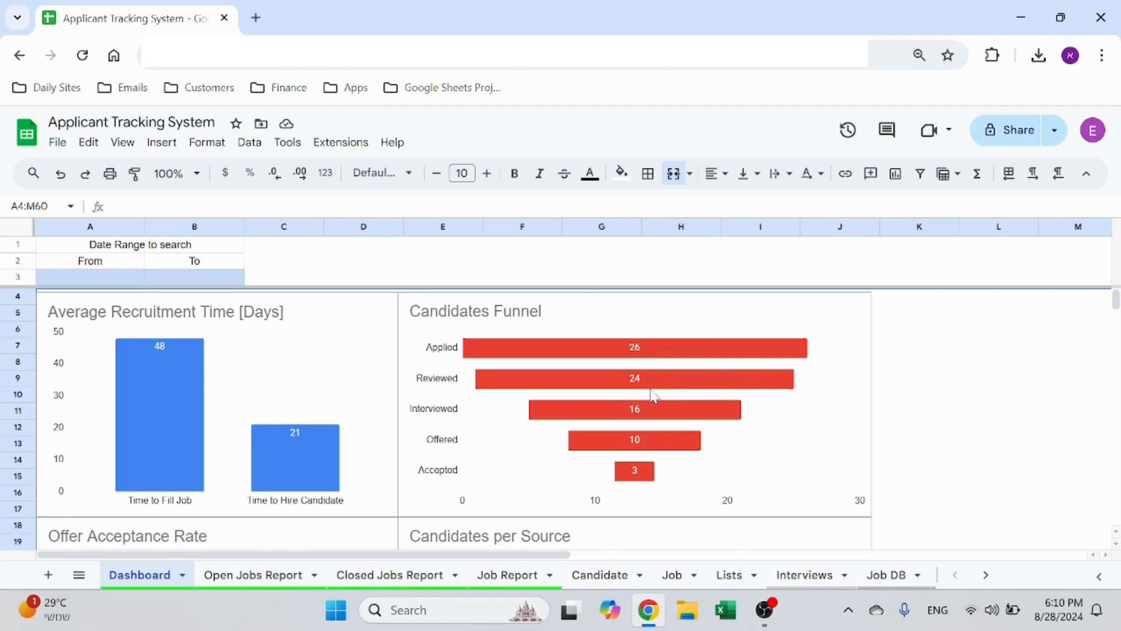
Examine the Offer Acceptance Rate and Candidates per Source charts on the dashboard, with the sheet zoom set to 90%
scroll(483, 410, "down", 5)
scroll(482, 409, "up", 2)
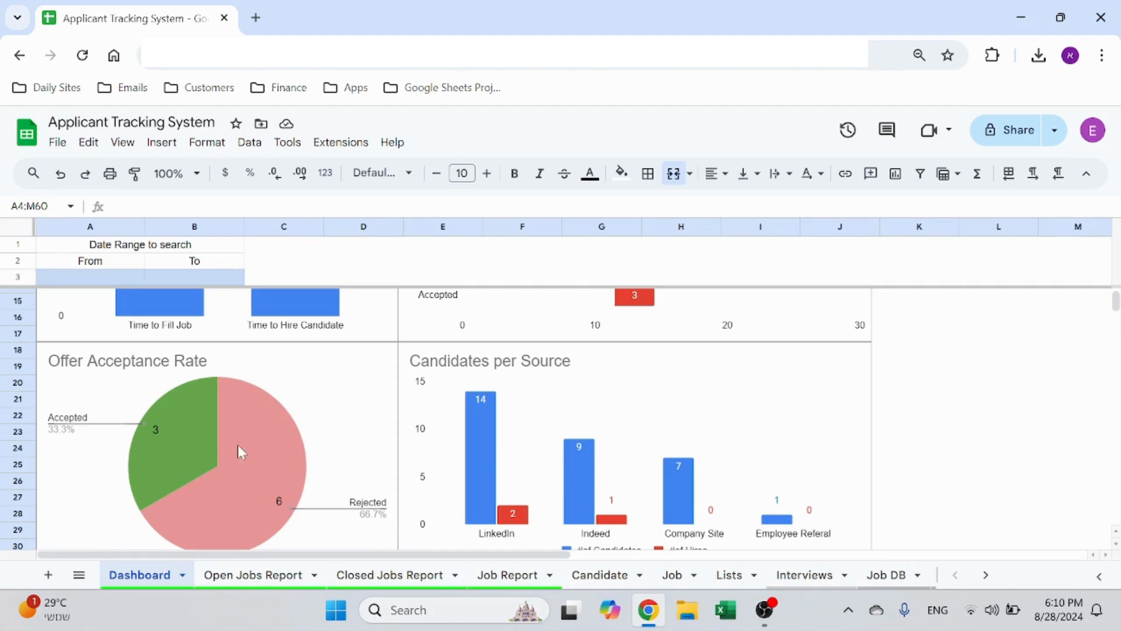
scroll(1116, 553, "down", 2)
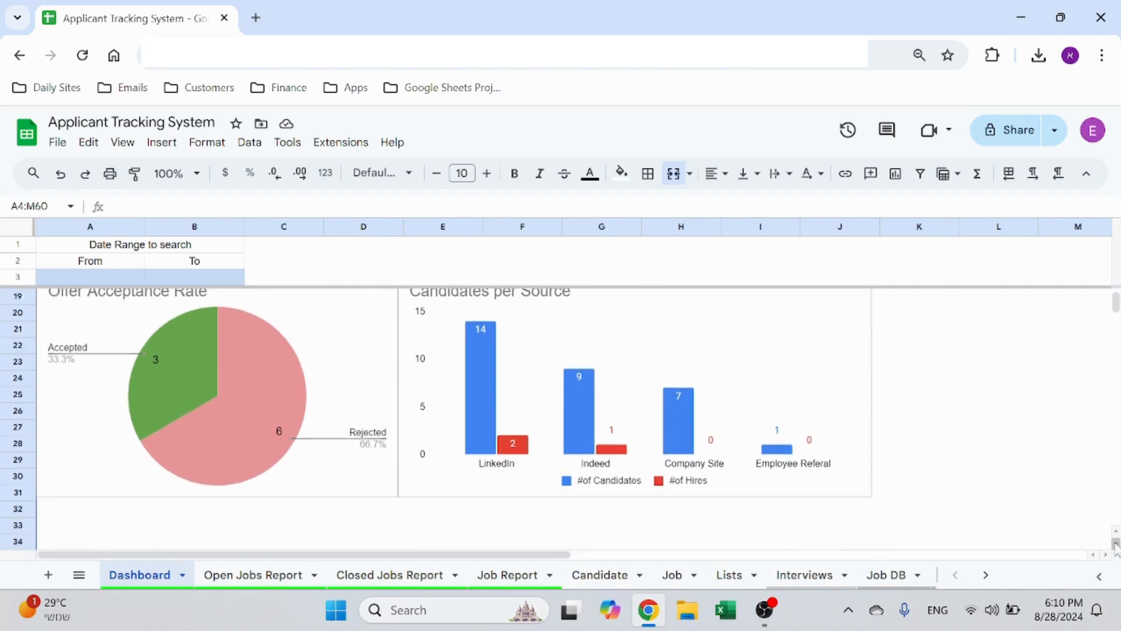
left_click_drag(1116, 308, 1116, 306)
scroll(1002, 374, "down", 1)
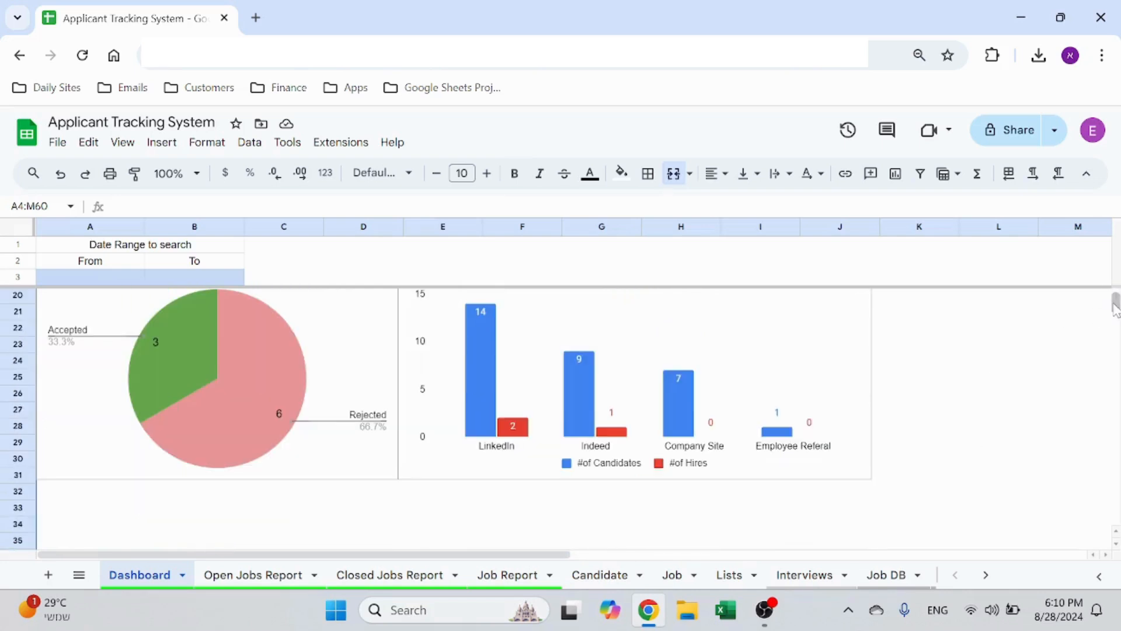
left_click(184, 173)
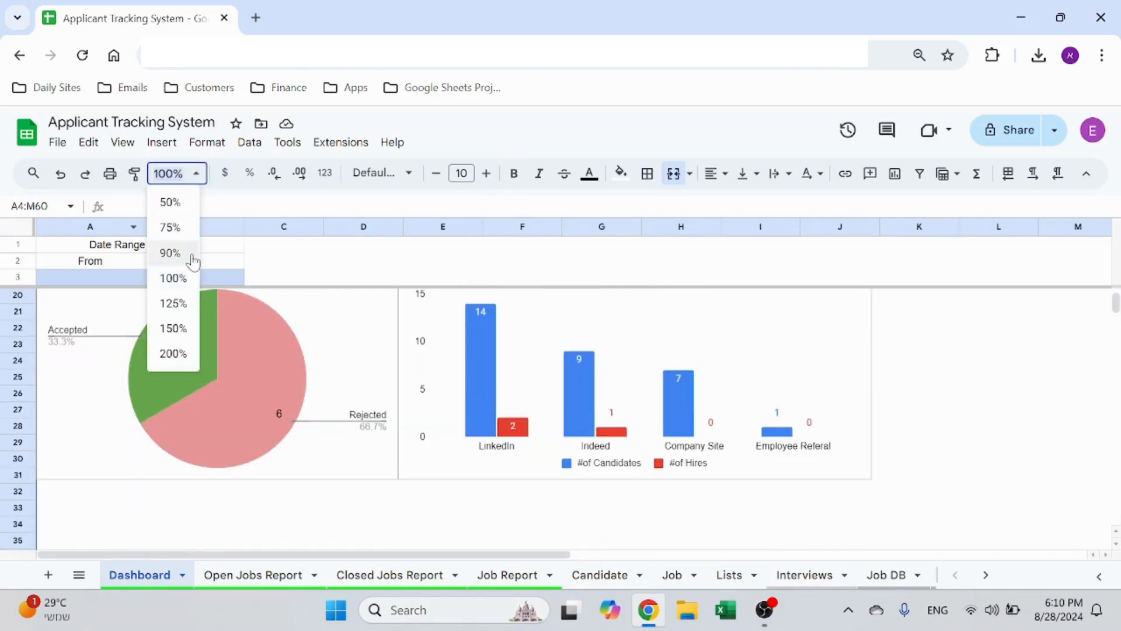
left_click(187, 254)
scroll(912, 407, "up", 1)
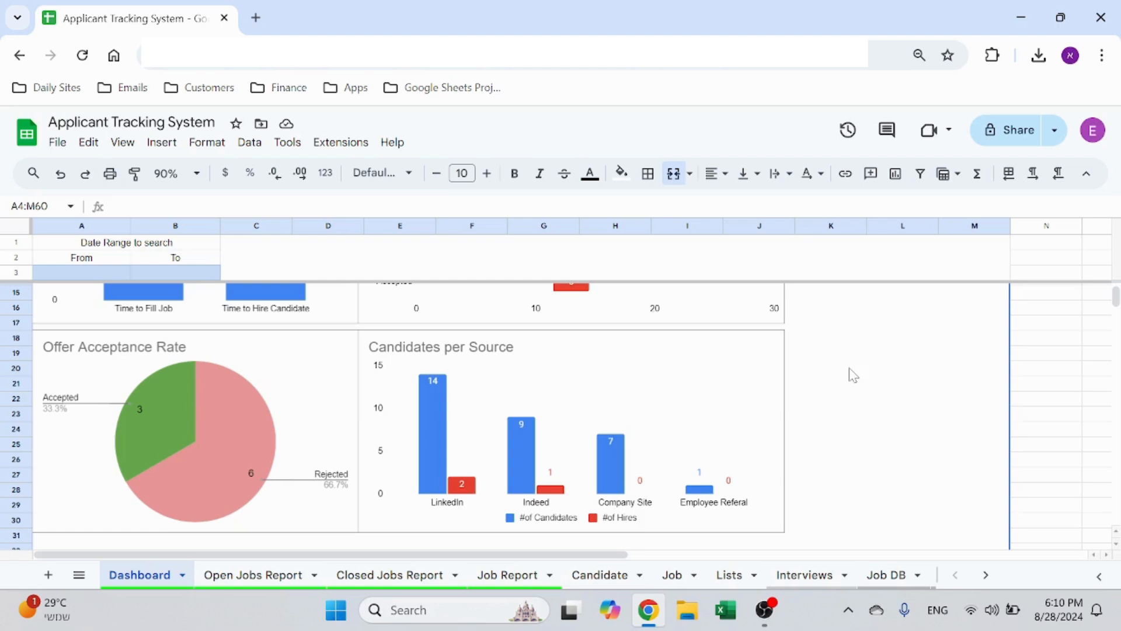
scroll(853, 375, "up", 3)
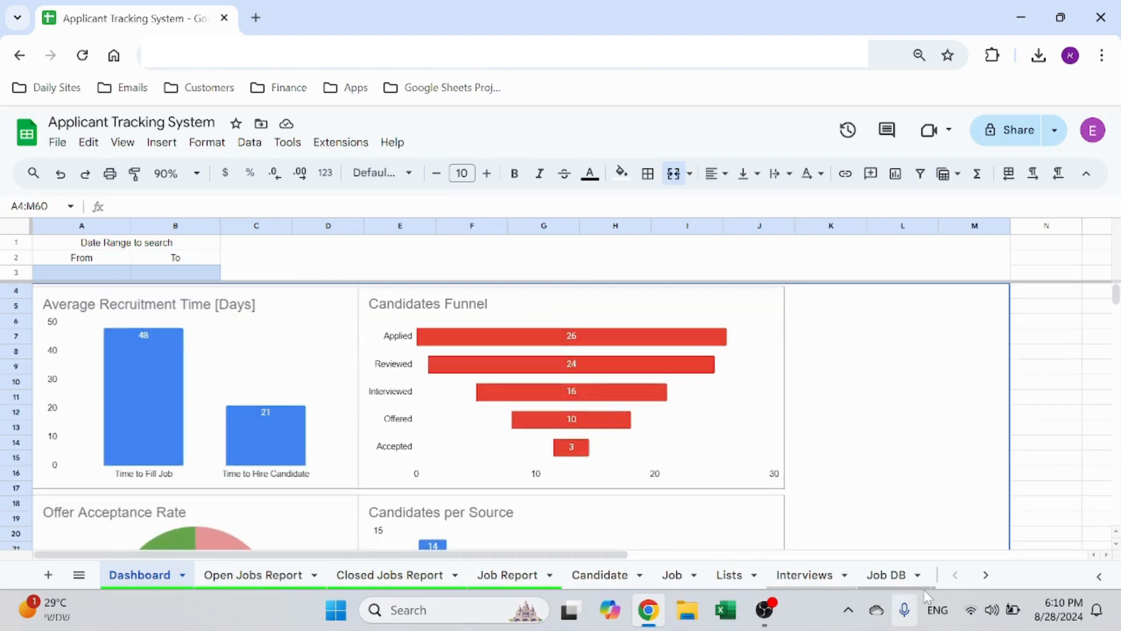
Look through the Job DB, Candidate DB and Interviews data sheets
left_click(985, 575)
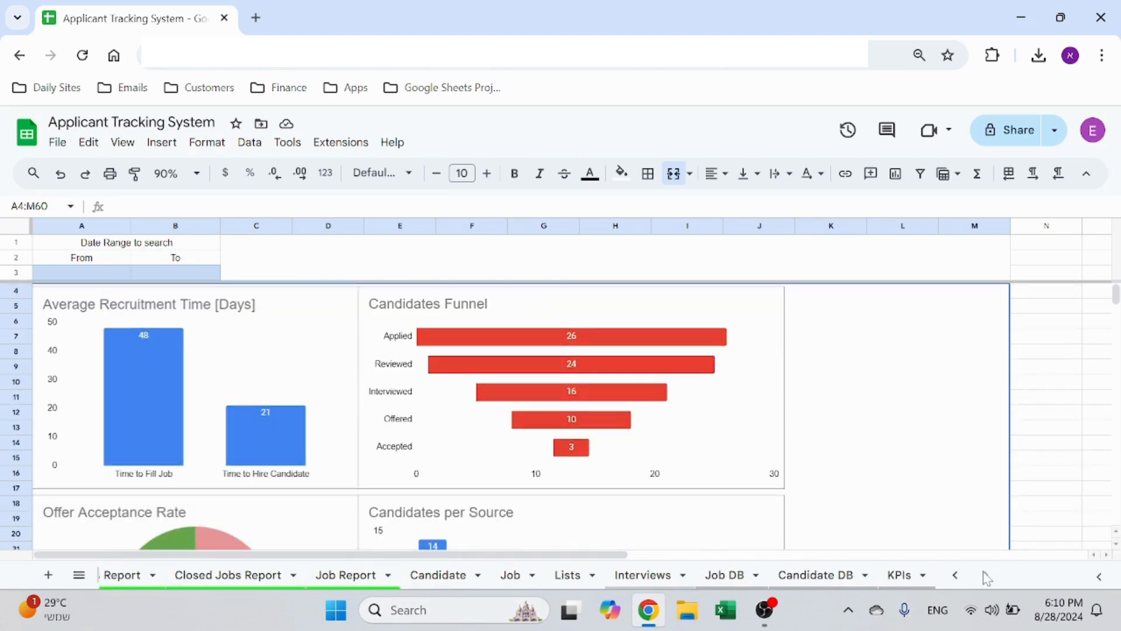
left_click(747, 575)
left_click(804, 578)
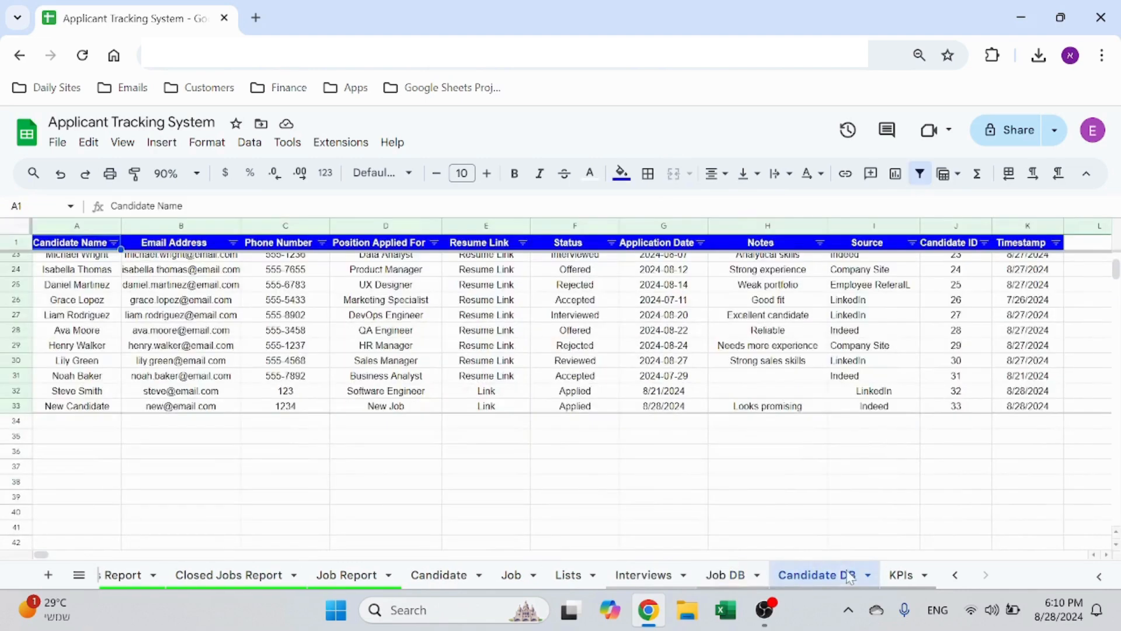
left_click(644, 574)
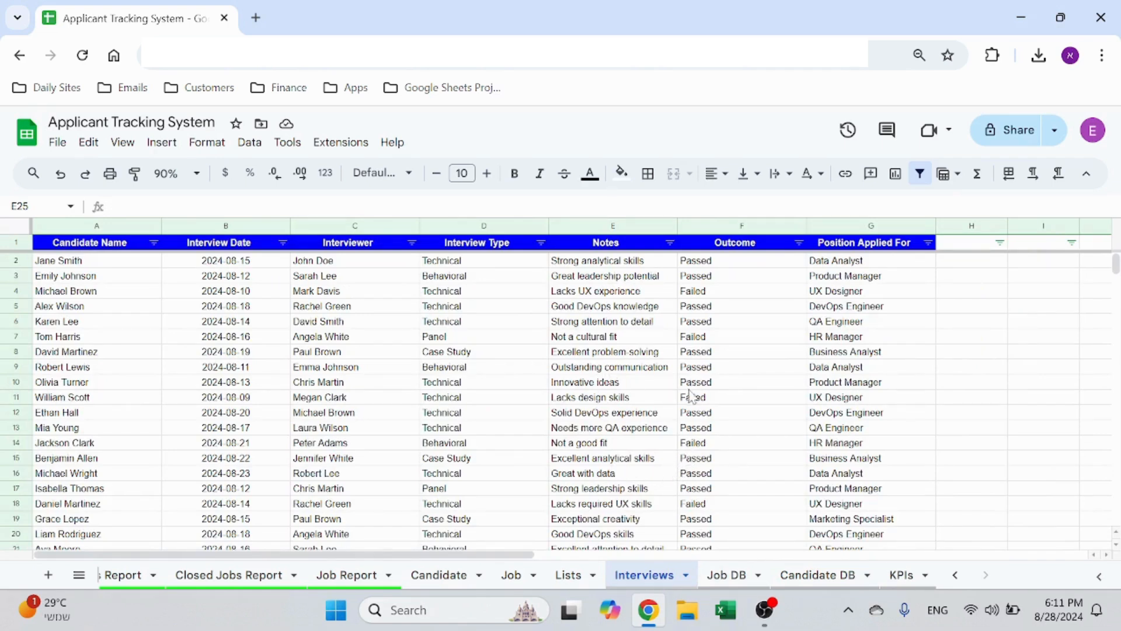
Examine the calculation tables on the KPIs sheet down to the last filled rows
left_click(901, 575)
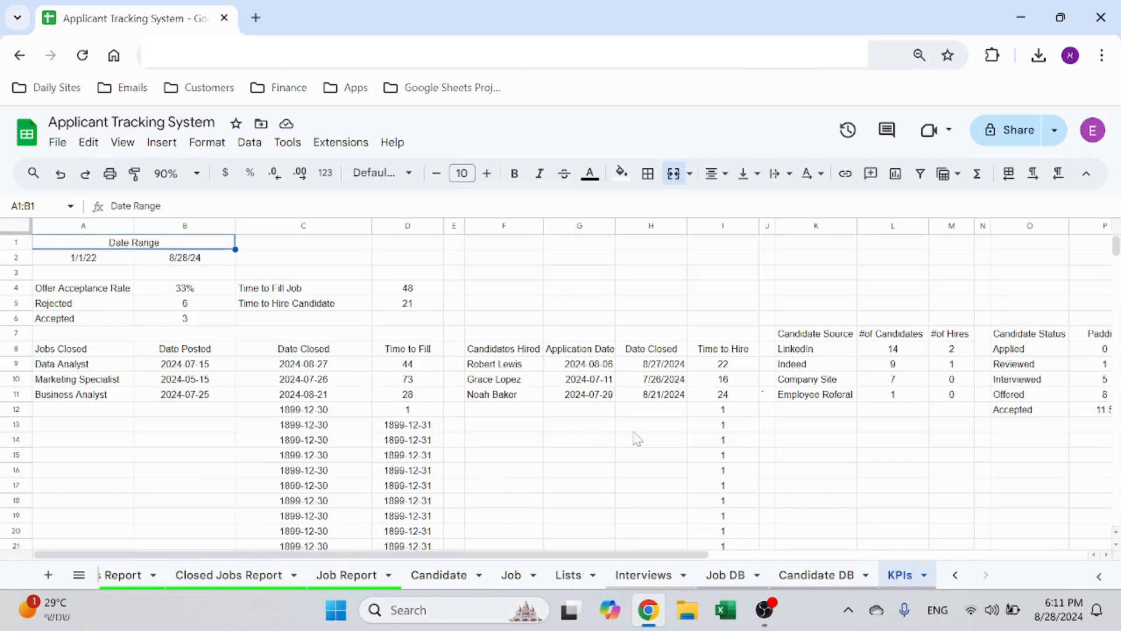
scroll(637, 438, "down", 17)
scroll(609, 415, "up", 17)
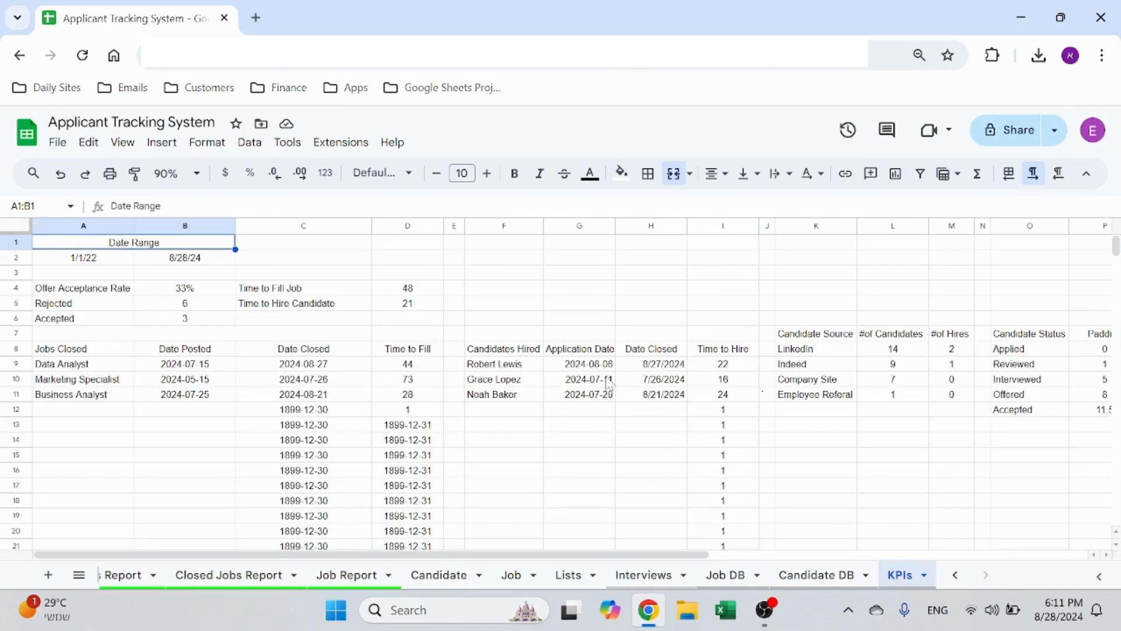
scroll(601, 376, "down", 17)
scroll(595, 372, "down", 12)
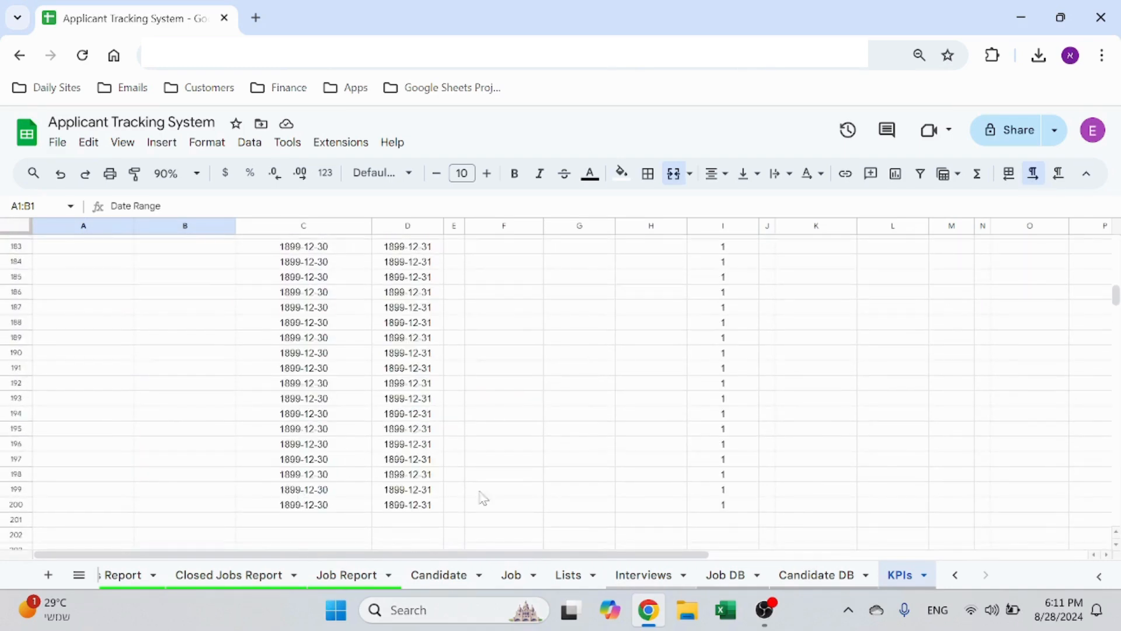
scroll(832, 497, "up", 20)
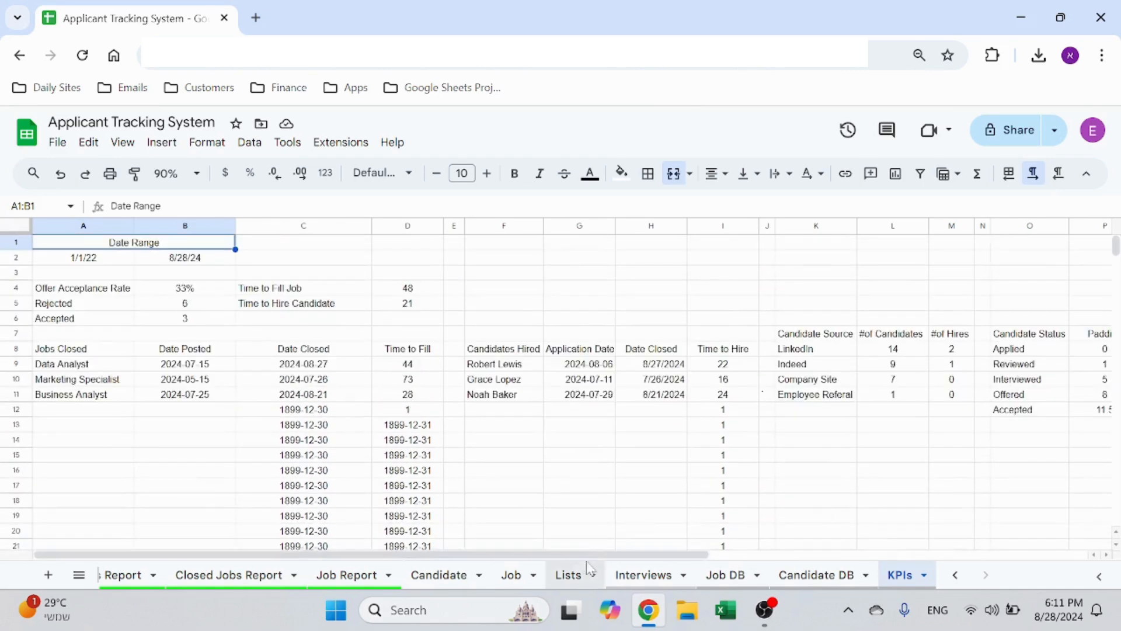
Return from the KPIs sheet to the Dashboard and select an empty cell beside the charts
left_click_drag(601, 554, 547, 529)
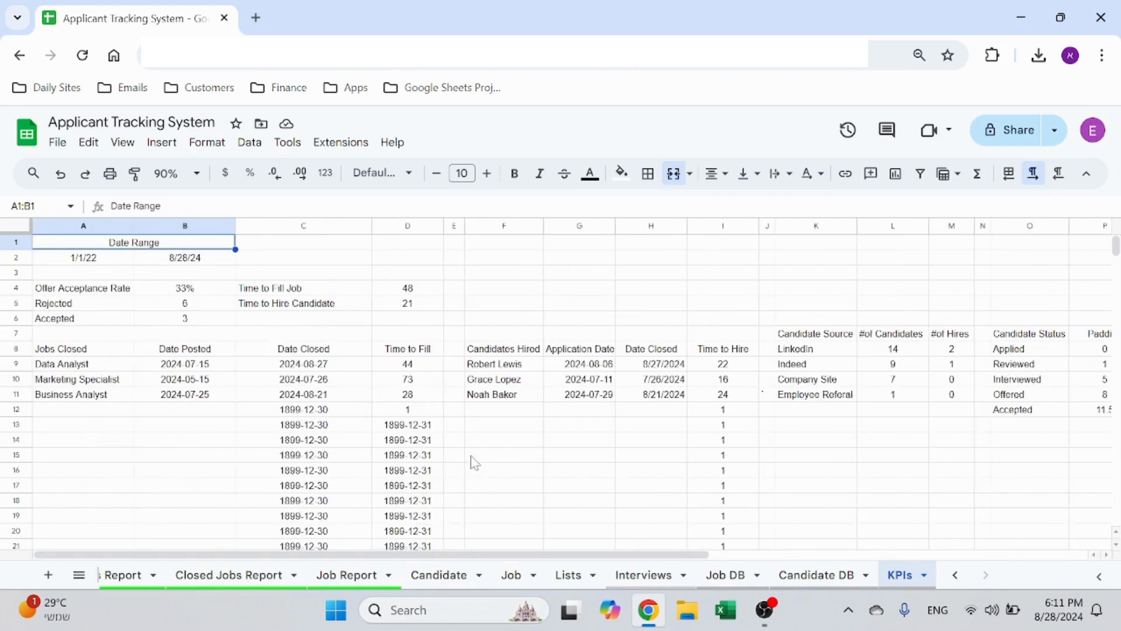
left_click(955, 574)
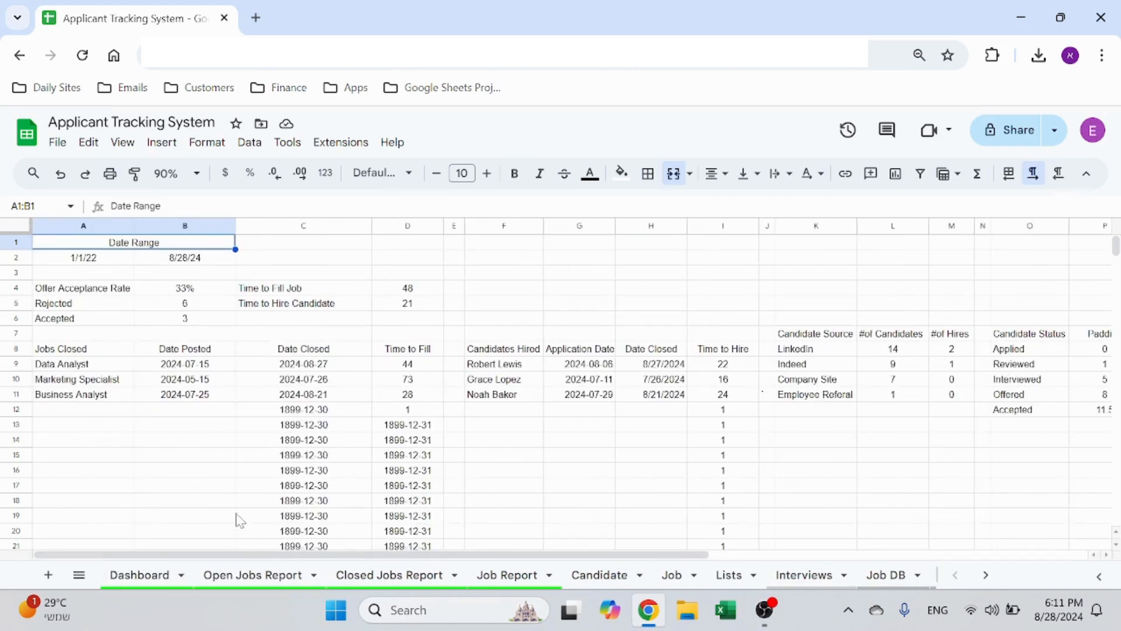
left_click(162, 575)
left_click(1032, 419)
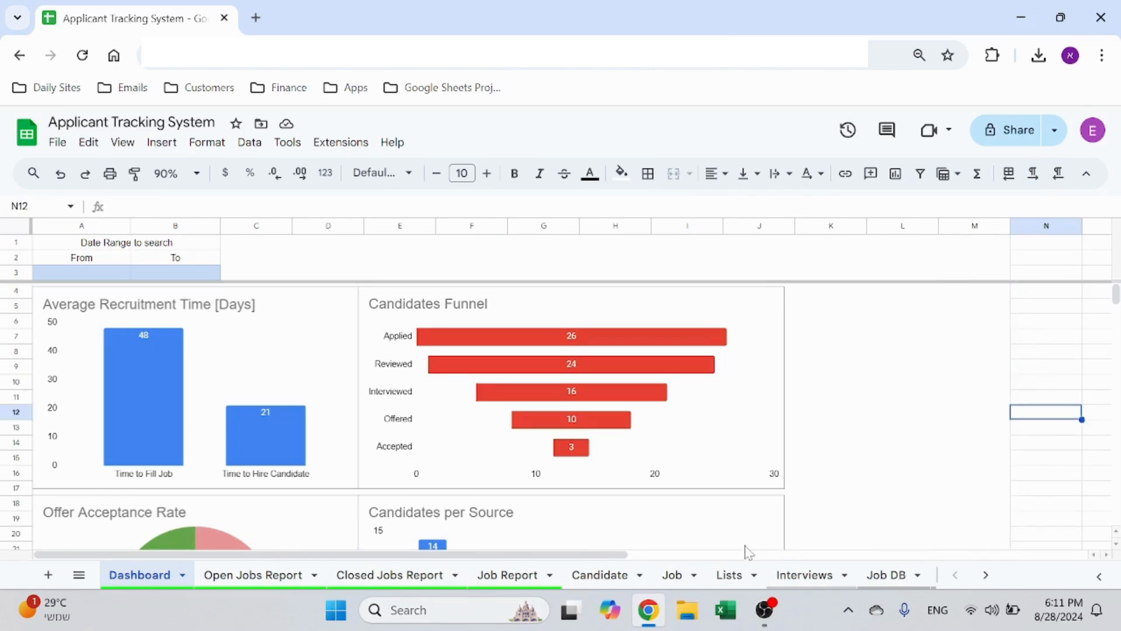
Look over the Lists sheet, the Job form and the Candidate form with its interview section
left_click(730, 576)
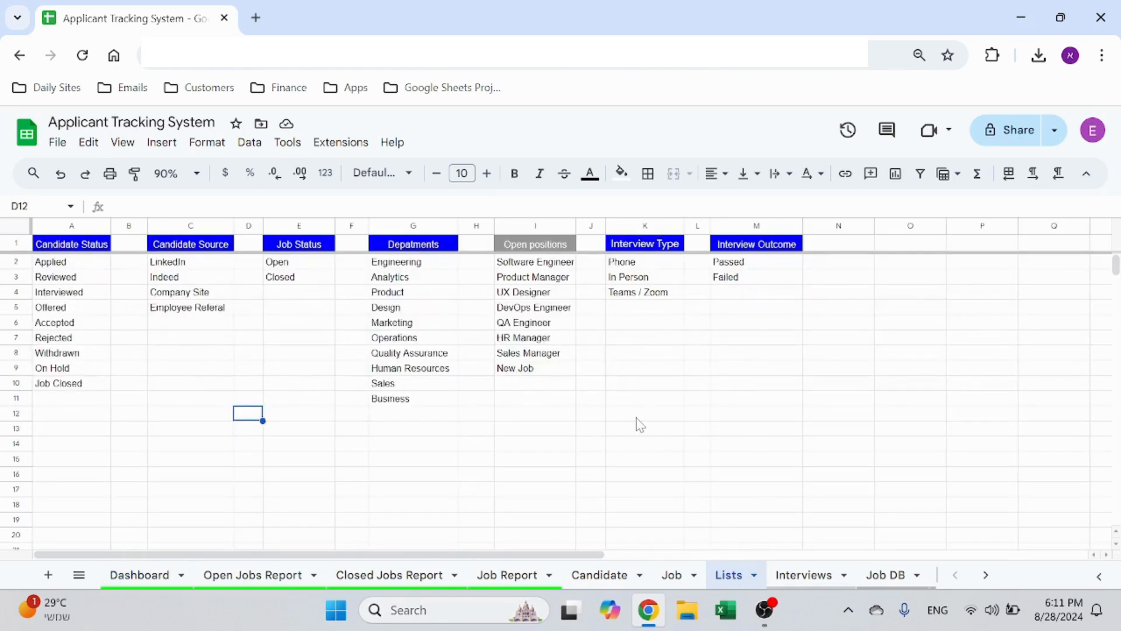
left_click(672, 575)
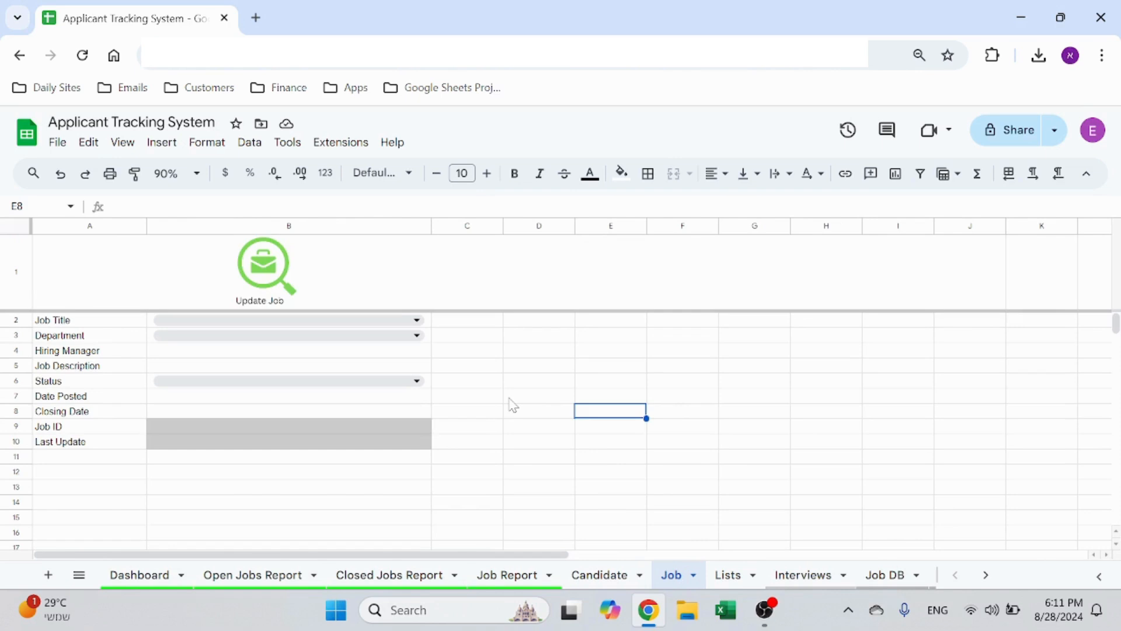
left_click(607, 577)
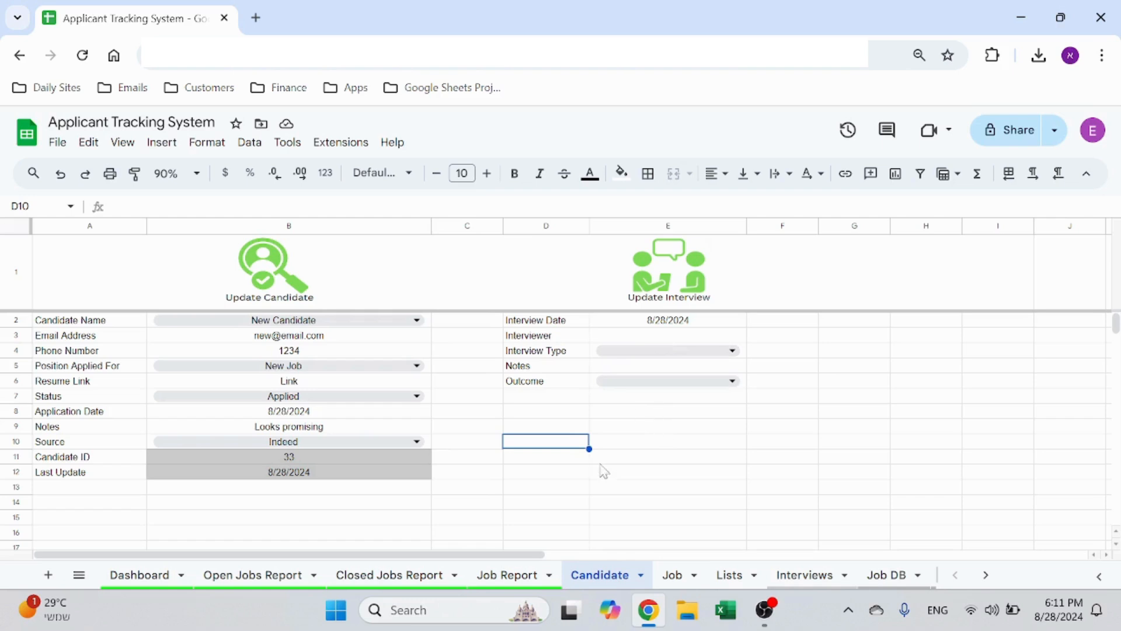
Review the records on the Interviews, Job DB and Candidate DB sheets
left_click(788, 574)
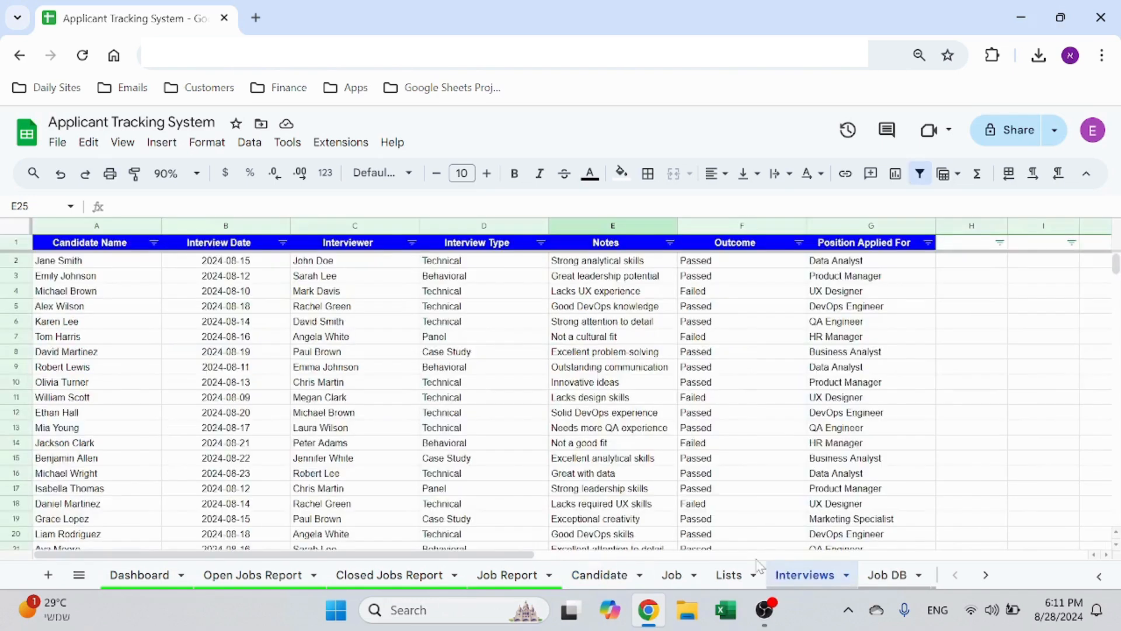
left_click(882, 575)
left_click(986, 574)
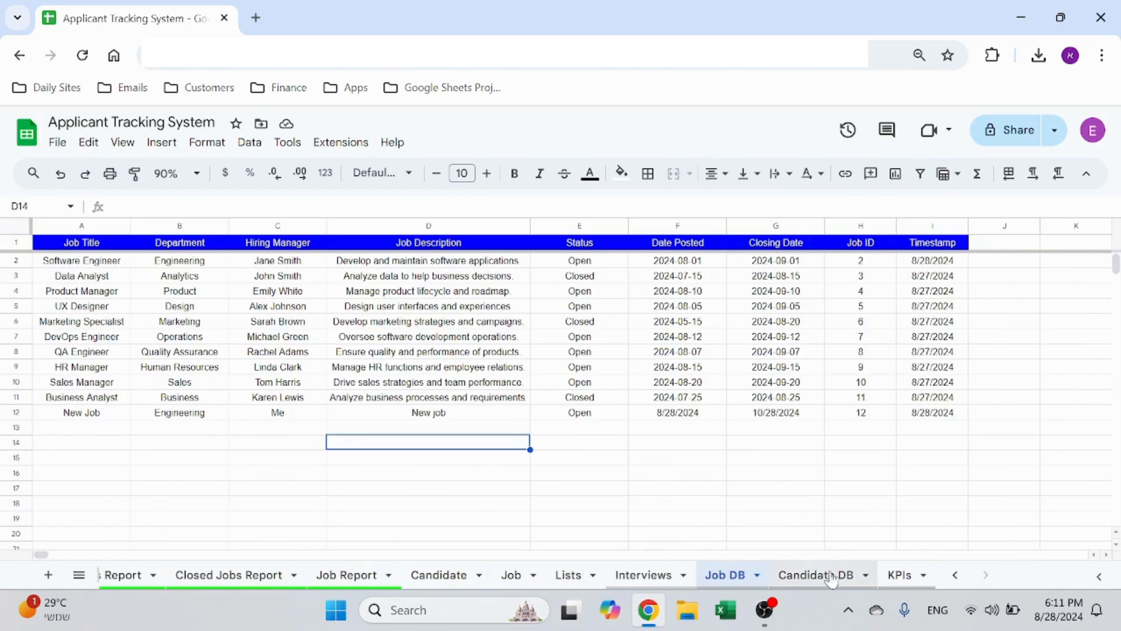
left_click(832, 577)
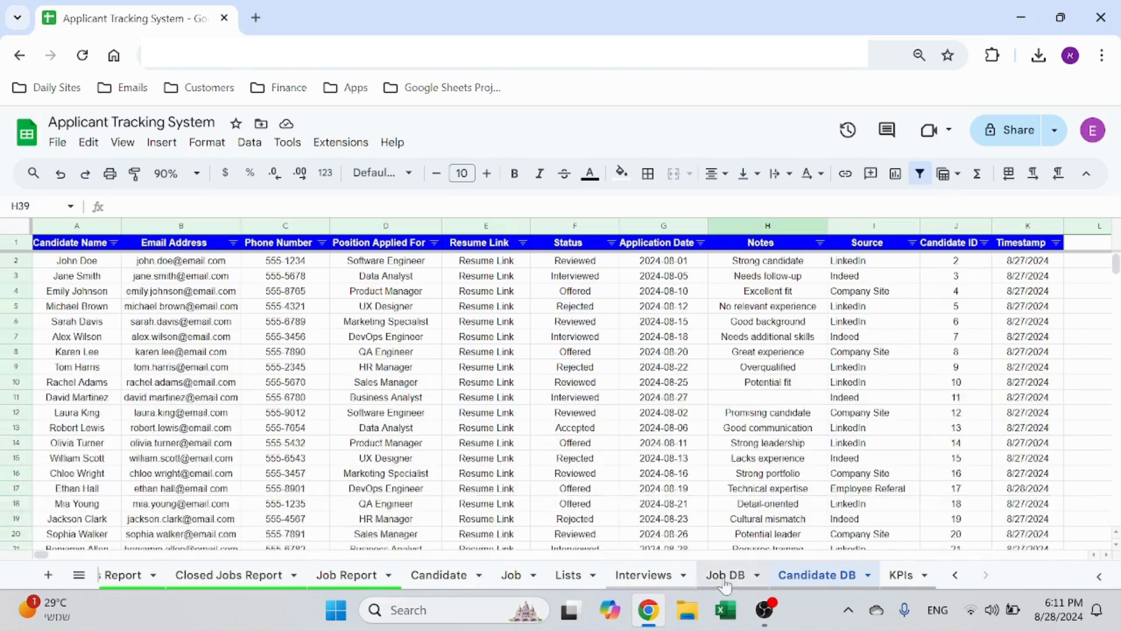
Look through the Open Jobs Report, Closed Jobs Report and Job Report sheets, and return to the Dashboard
left_click(955, 575)
left_click(955, 576)
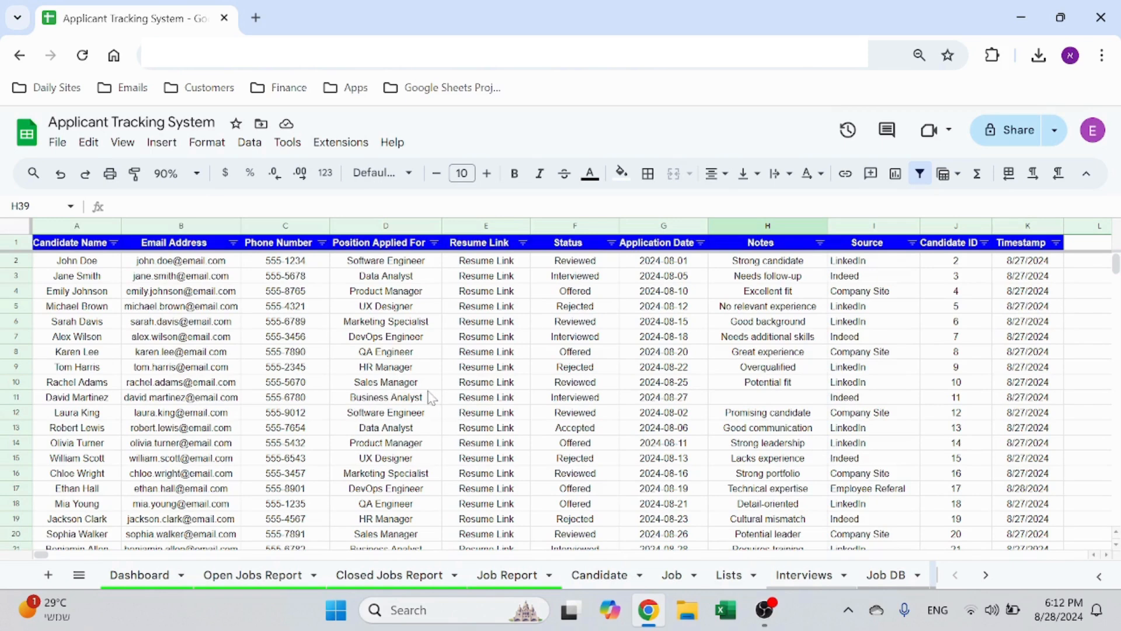
left_click(282, 577)
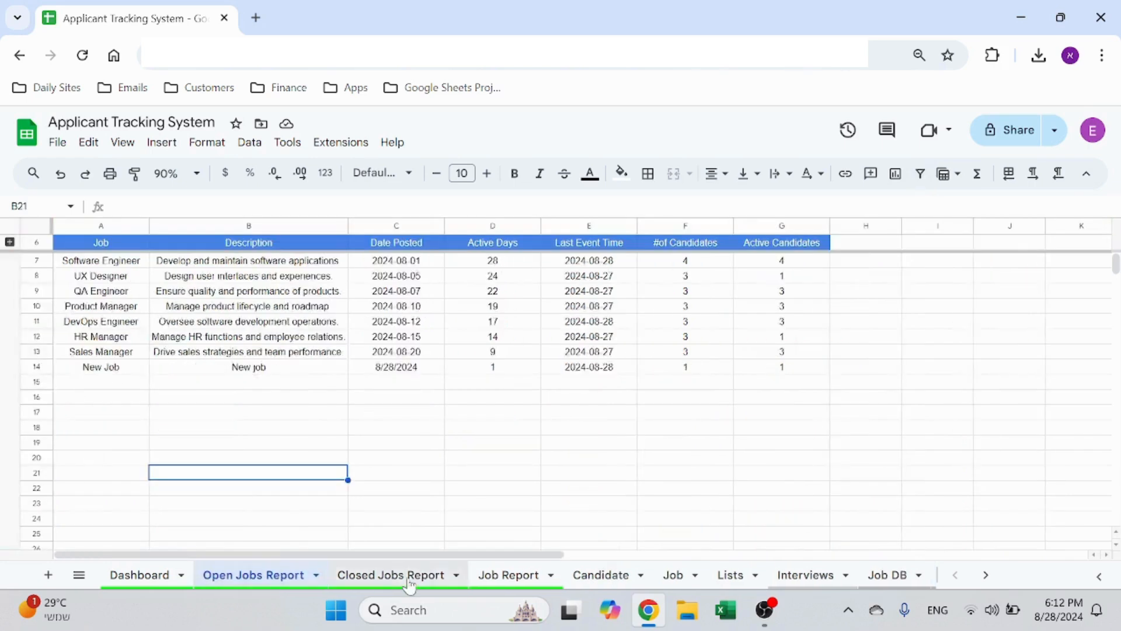
left_click(418, 577)
left_click(493, 577)
left_click(162, 582)
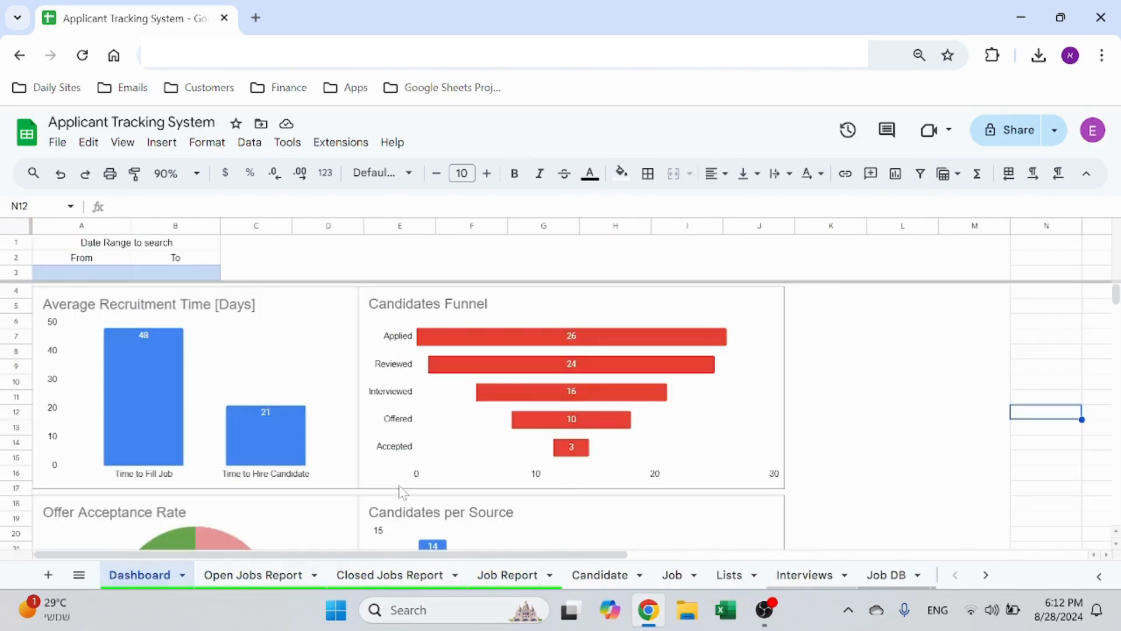